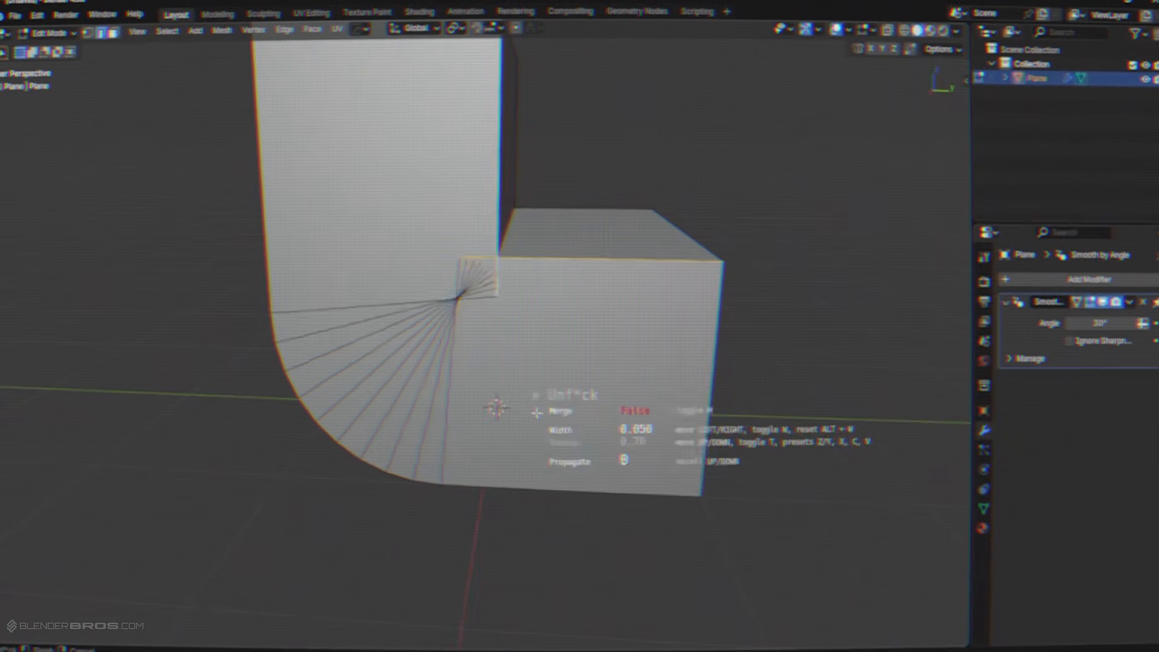
click(674, 387)
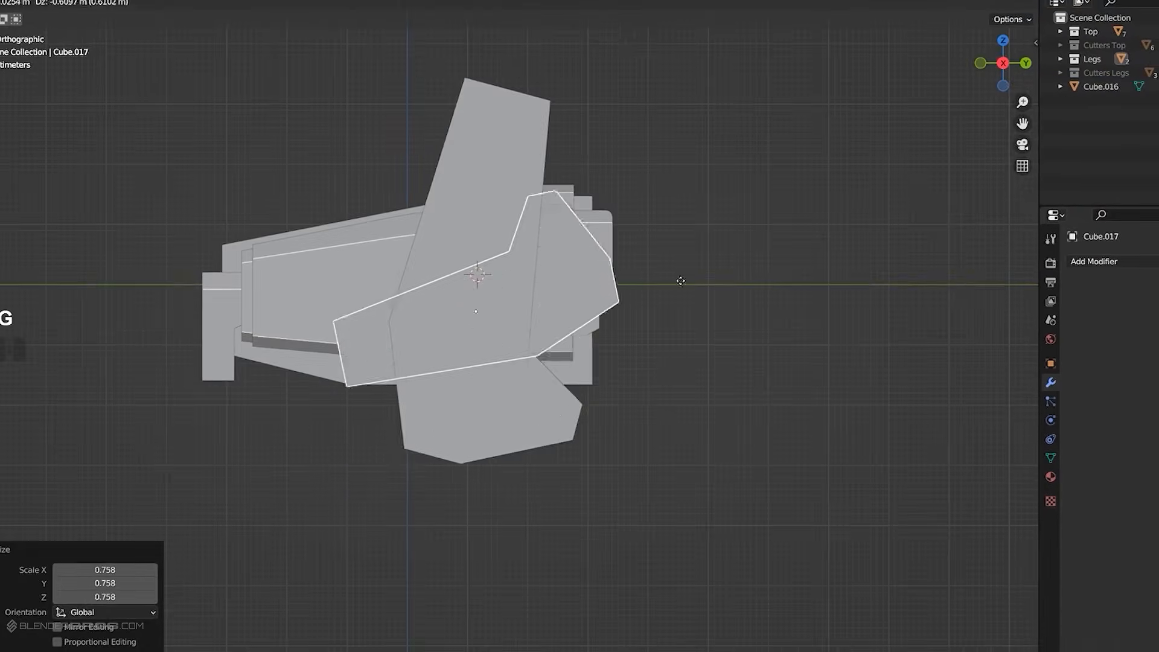
key(r)
click(709, 244)
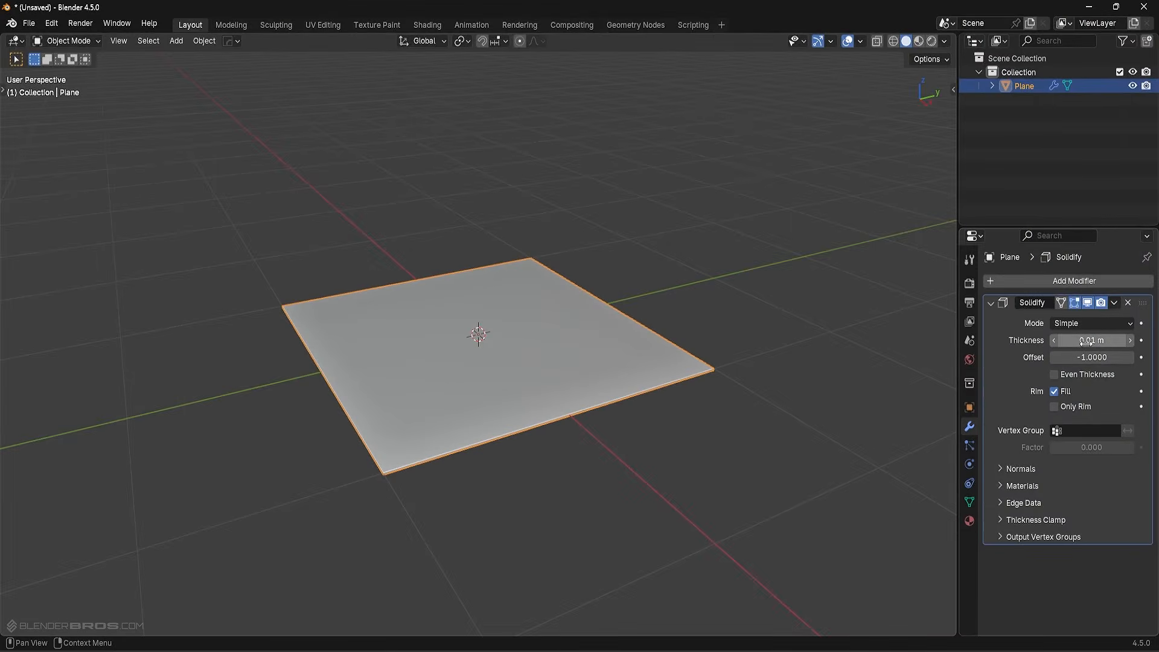
Increase the plane's Solidify thickness and toggle Only Rim on and off to compare the underside.
drag(1099, 342, 1125, 361)
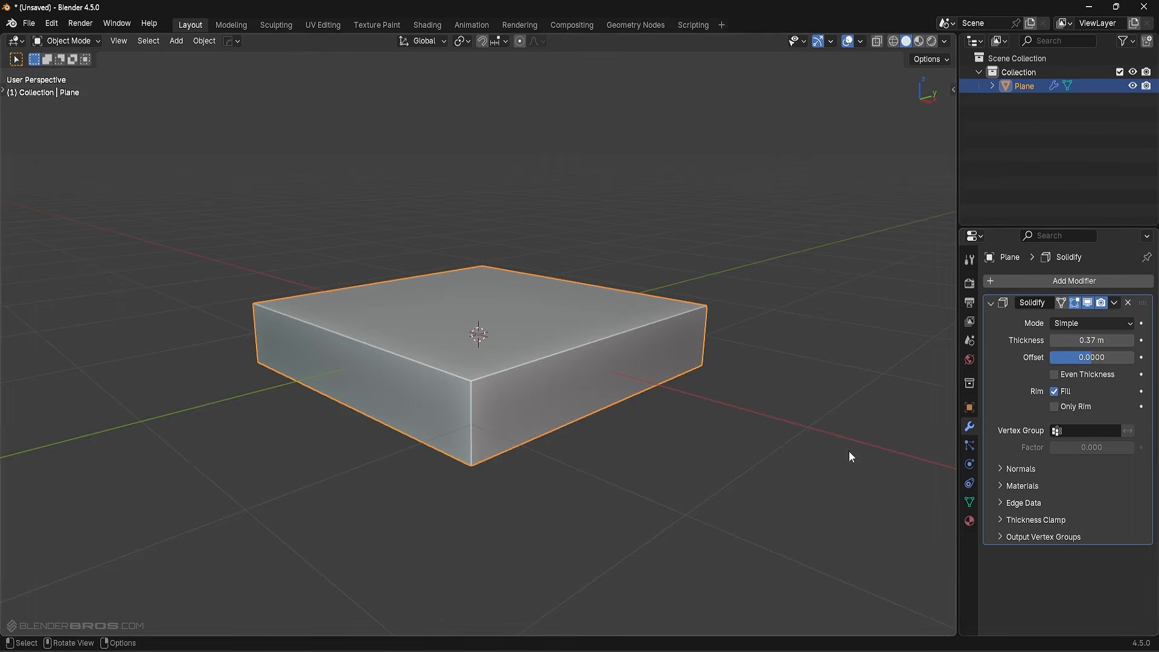
middle_drag(849, 451, 998, 428)
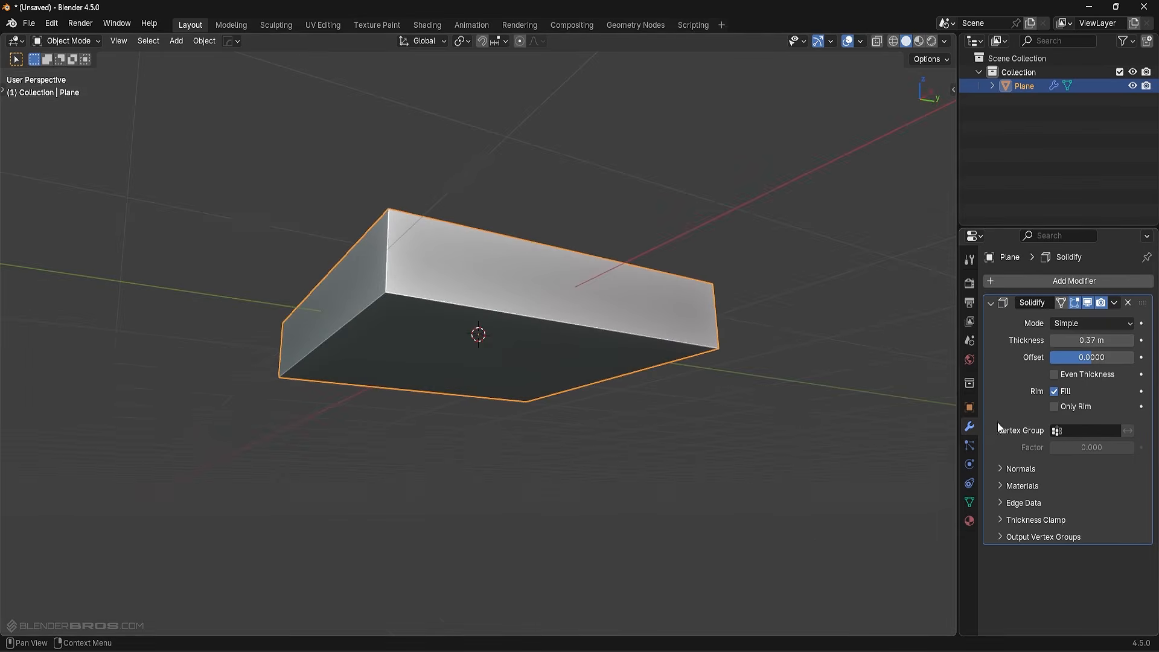
click(1055, 407)
middle_drag(520, 387, 542, 365)
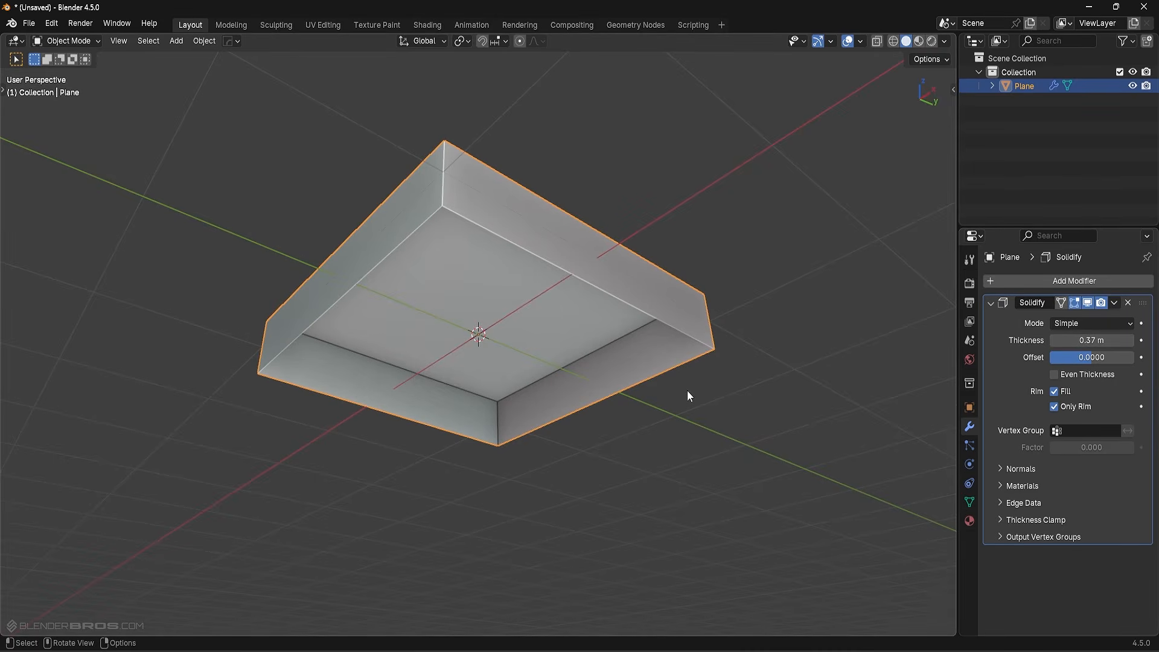
click(1054, 407)
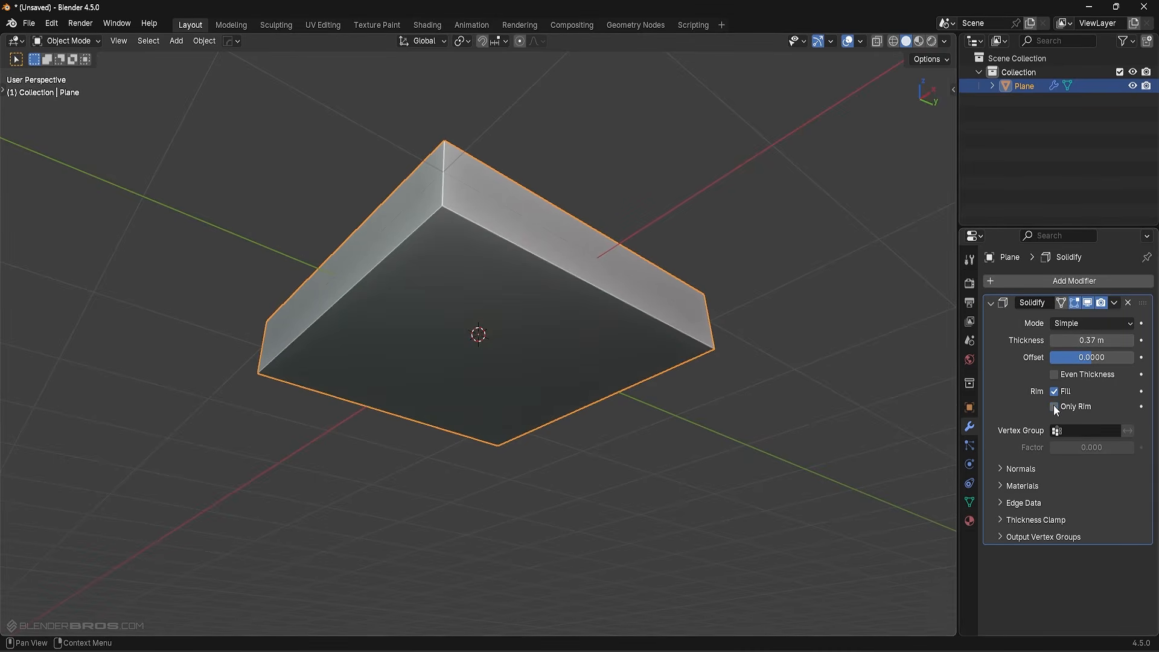
click(1057, 406)
click(1057, 406)
middle_drag(718, 302, 718, 315)
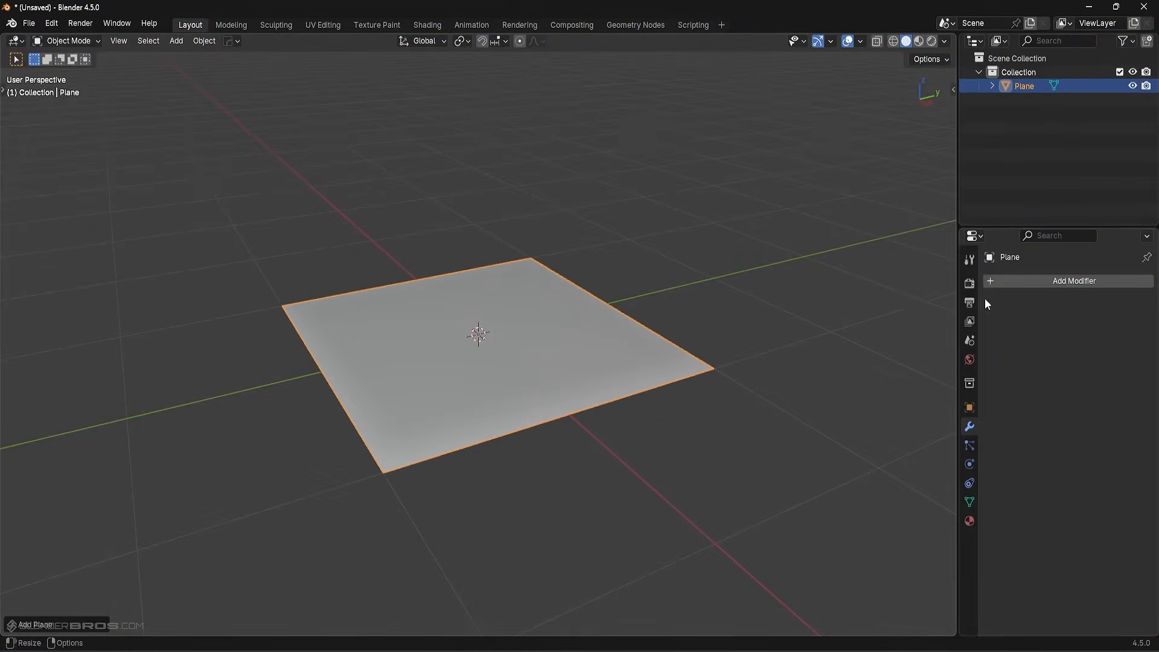
Add a Solidify modifier to the plane.
click(1047, 284)
mouse_move(1047, 284)
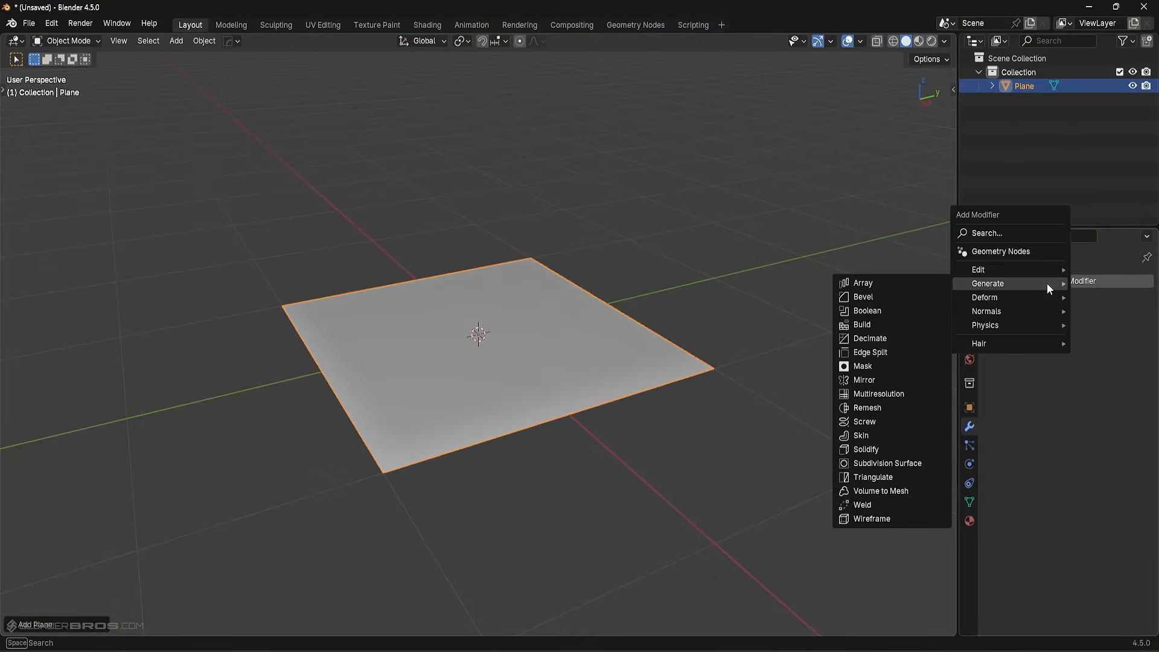
click(899, 451)
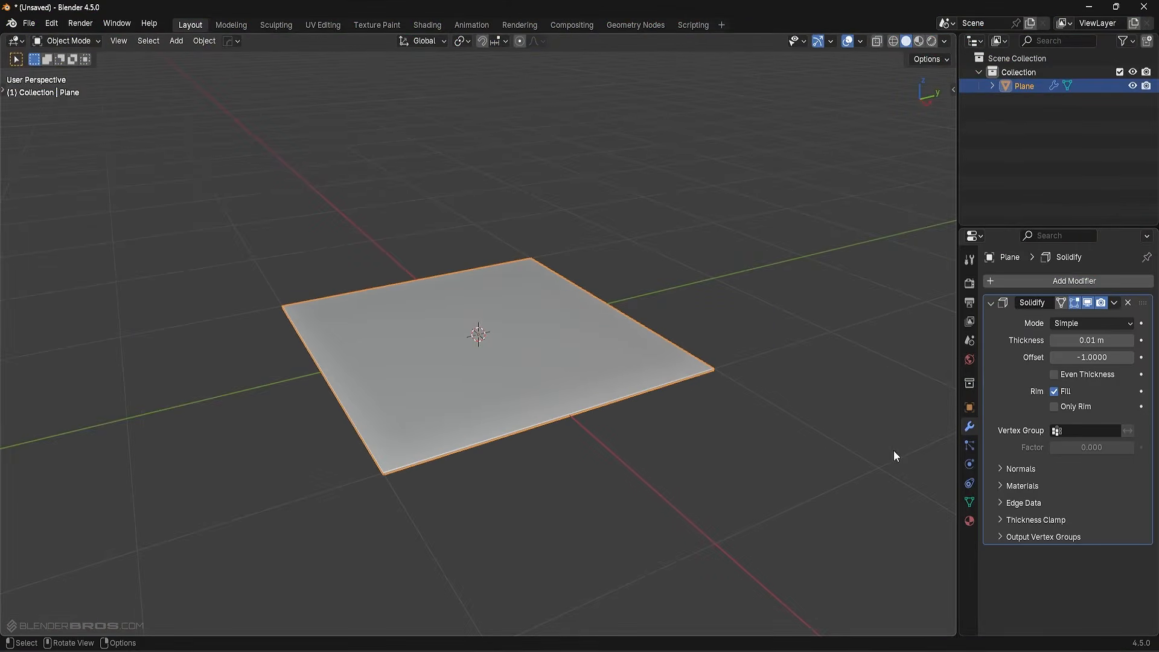
click(1073, 324)
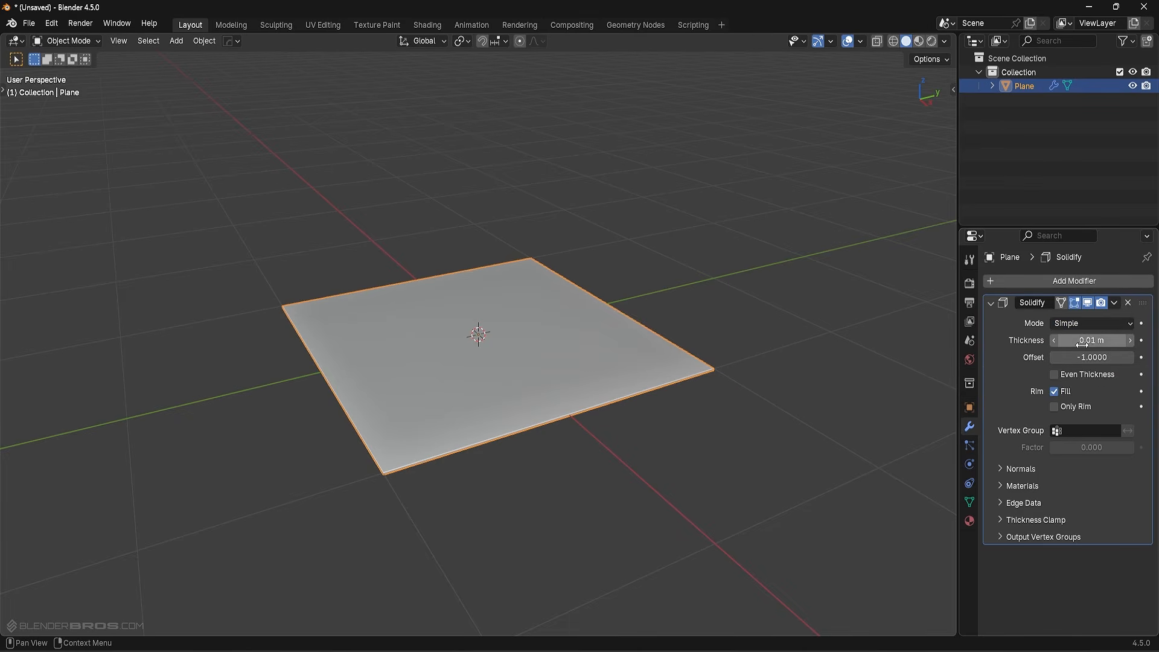
Thicken the plane by raising the Solidify thickness to 0.36 m.
drag(1098, 342, 1125, 364)
middle_drag(694, 338, 703, 363)
scroll(951, 360, up, 2)
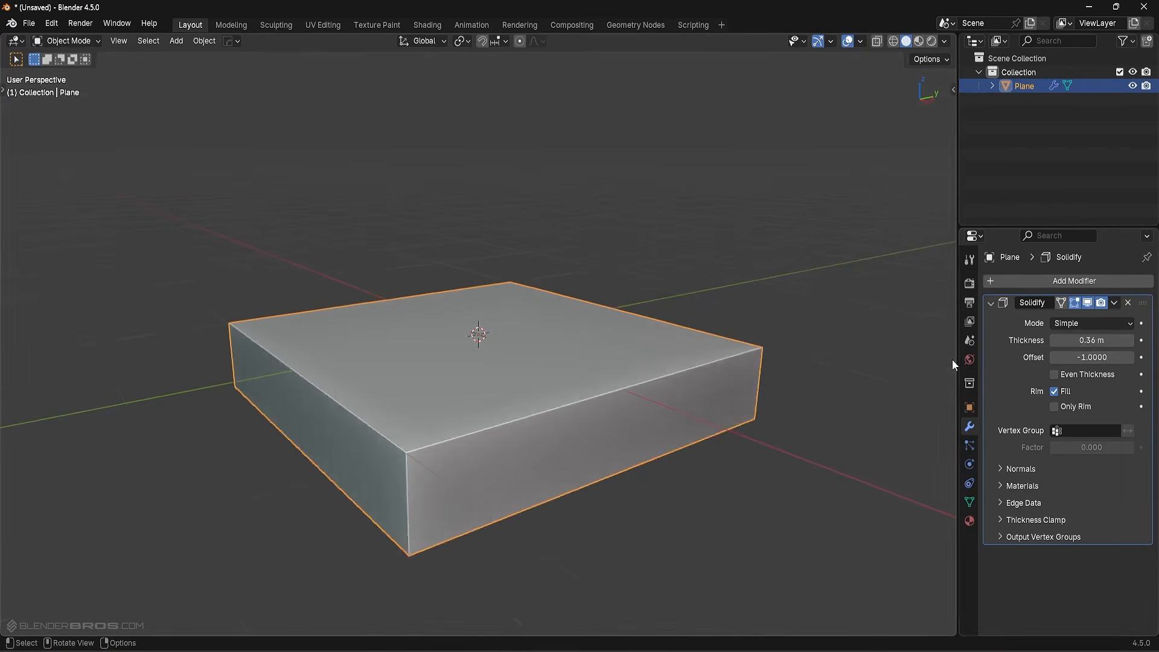
scroll(954, 356, down, 2)
Try a Solidify offset of 1 and set it back to -1 to compare the direction of the thickening.
click(1088, 361)
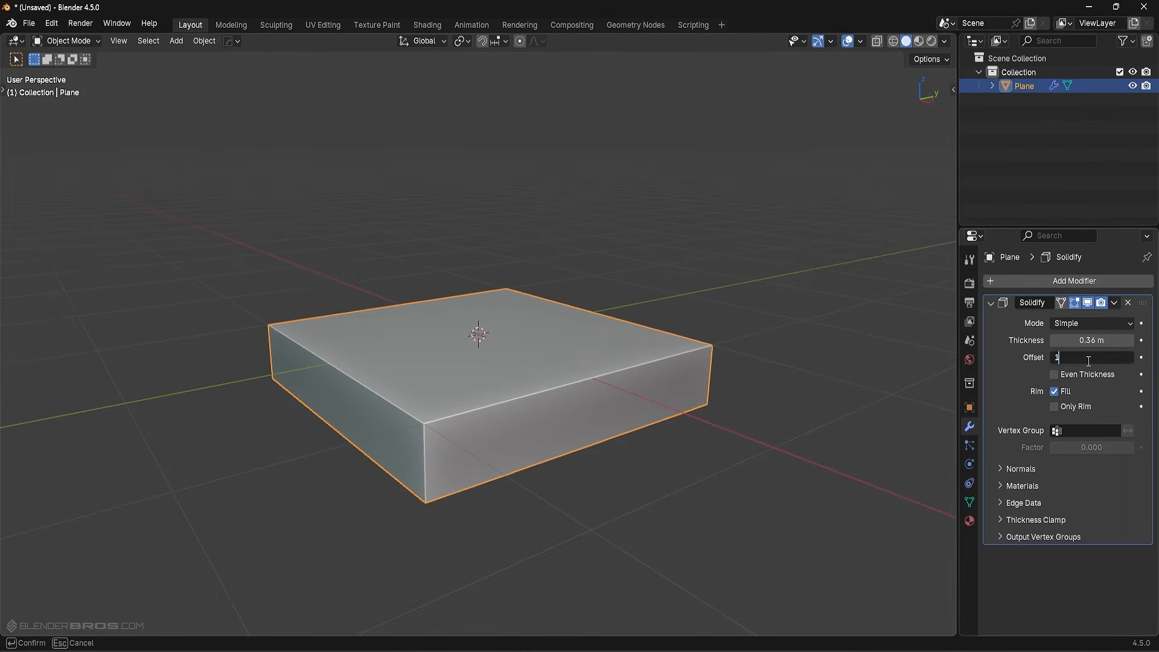
text(1)
key(Return)
middle_drag(564, 346, 423, 351)
click(1093, 361)
text(-1)
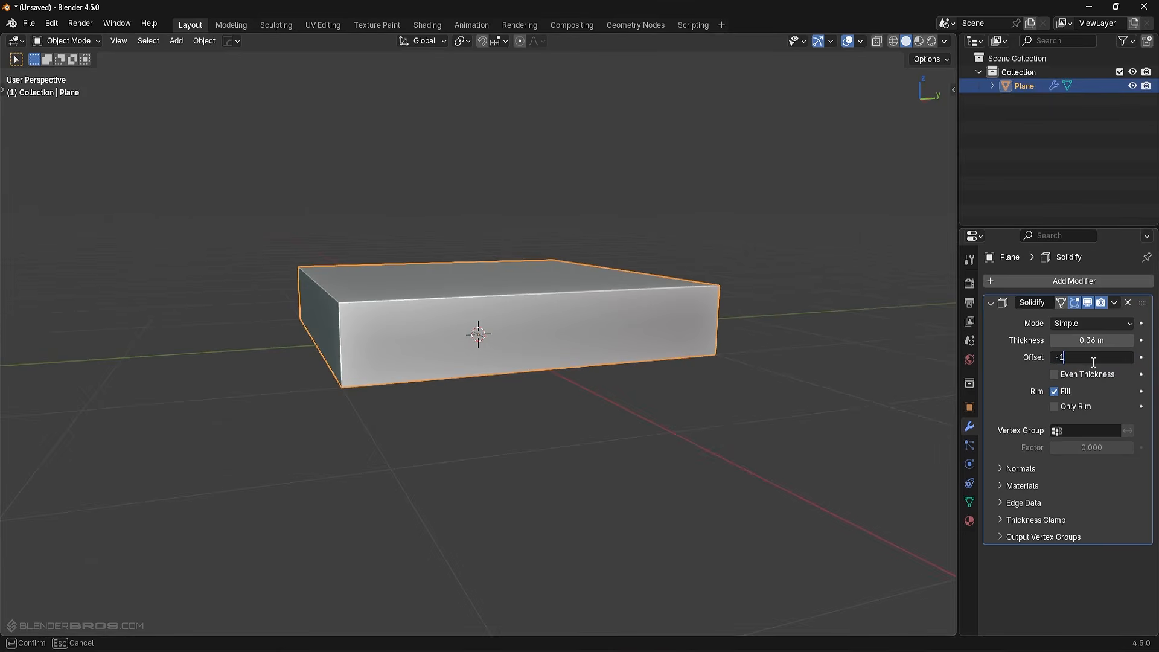
key(Return)
middle_drag(690, 319, 690, 319)
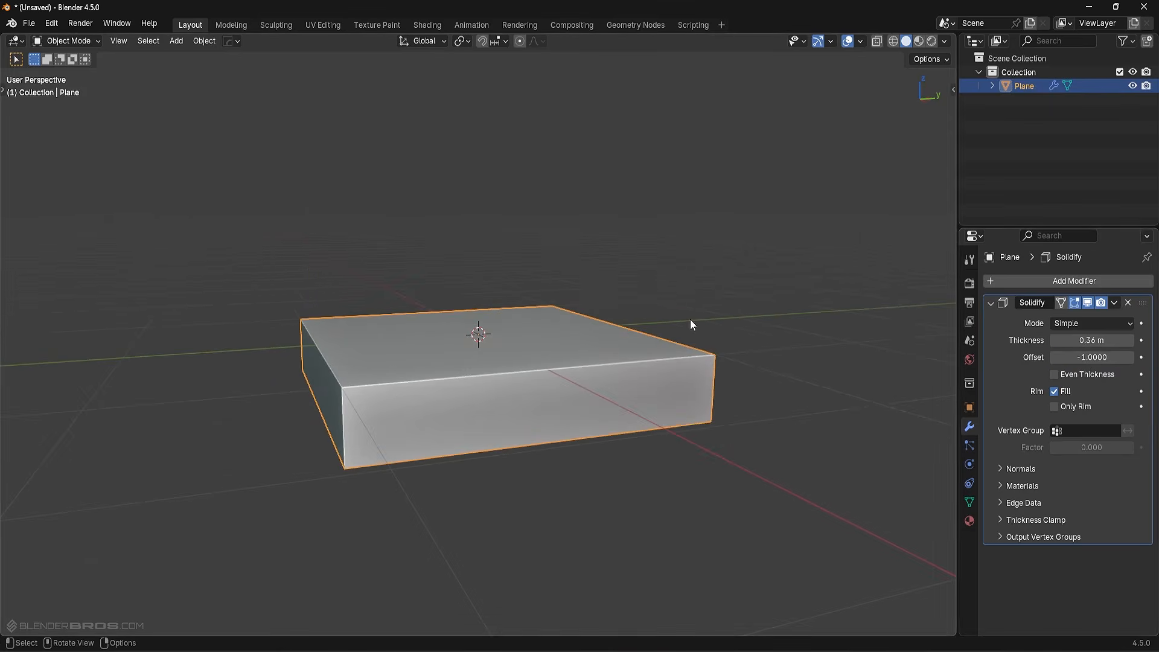
Set the Solidify offset to 0 while viewing the plane in the right orthographic view.
key(KP_3)
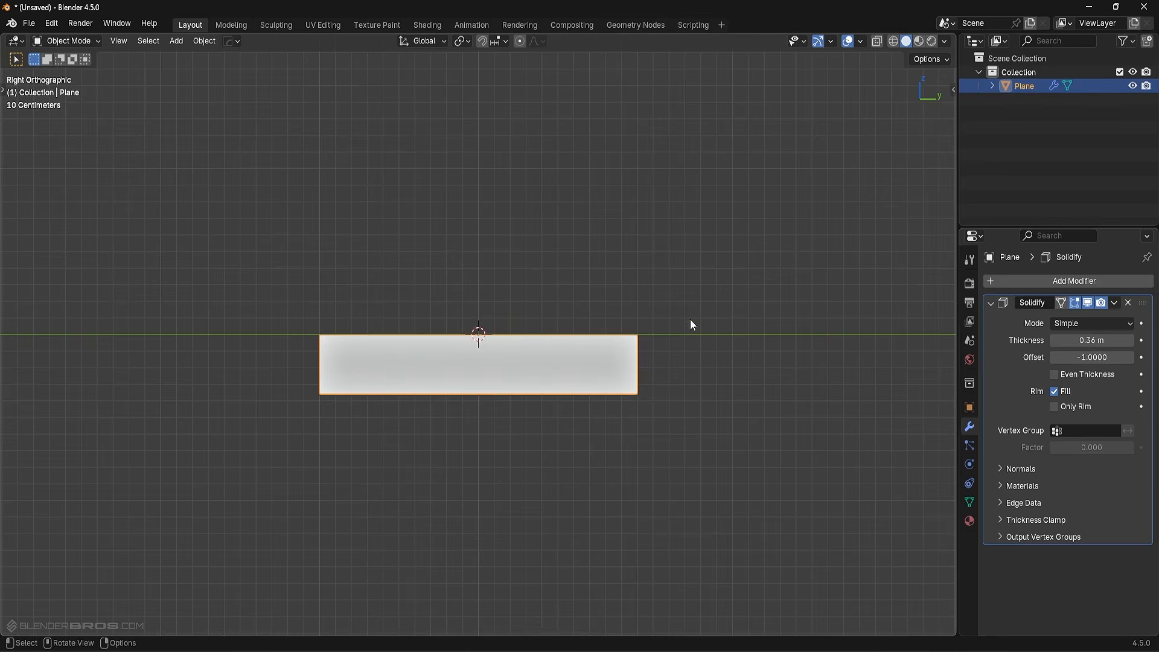
click(1078, 357)
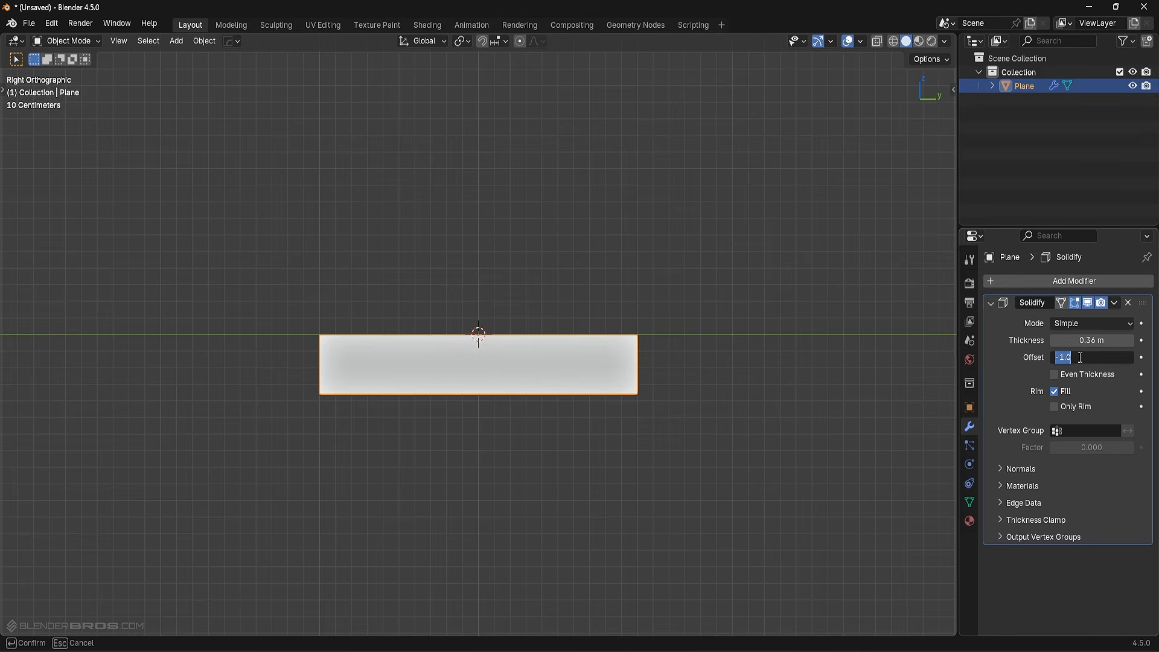
text(0)
key(Return)
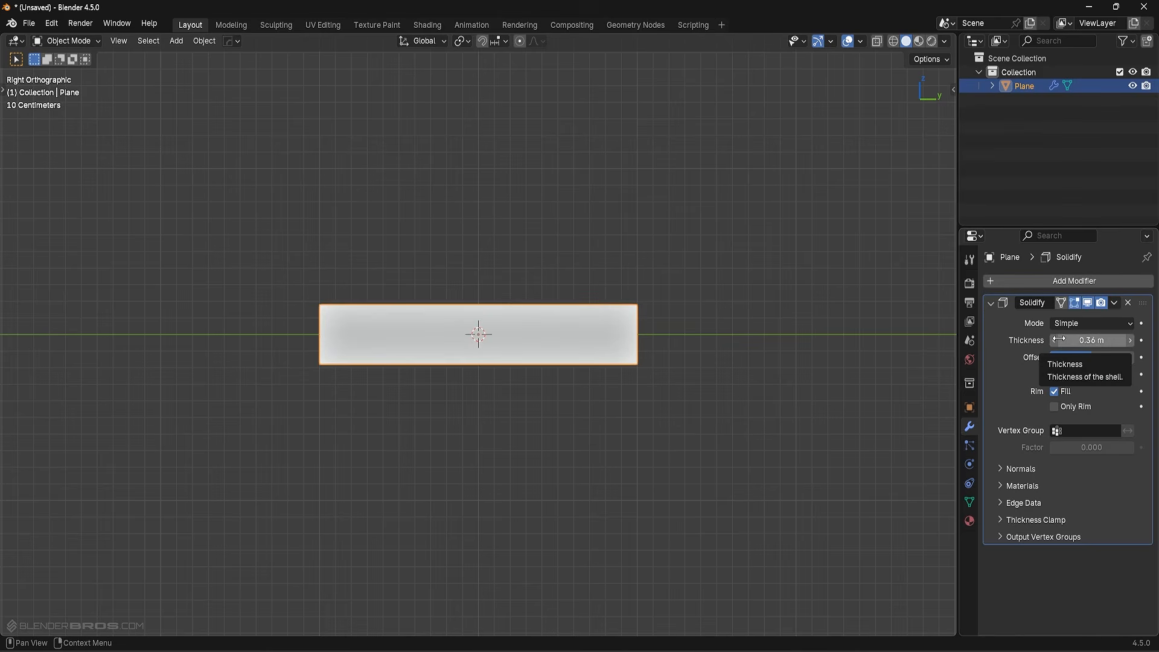
Adjust the Solidify thickness to 0.37 m, keeping the offset at 0.
mouse_move(1060, 340)
mouse_down()
mouse_move(1023, 340)
mouse_move(1092, 356)
mouse_move(1051, 357)
mouse_move(1078, 343)
mouse_up()
click(1093, 355)
text(0)
key(Return)
mouse_move(1092, 342)
mouse_down()
mouse_move(1069, 342)
mouse_move(1096, 349)
mouse_up()
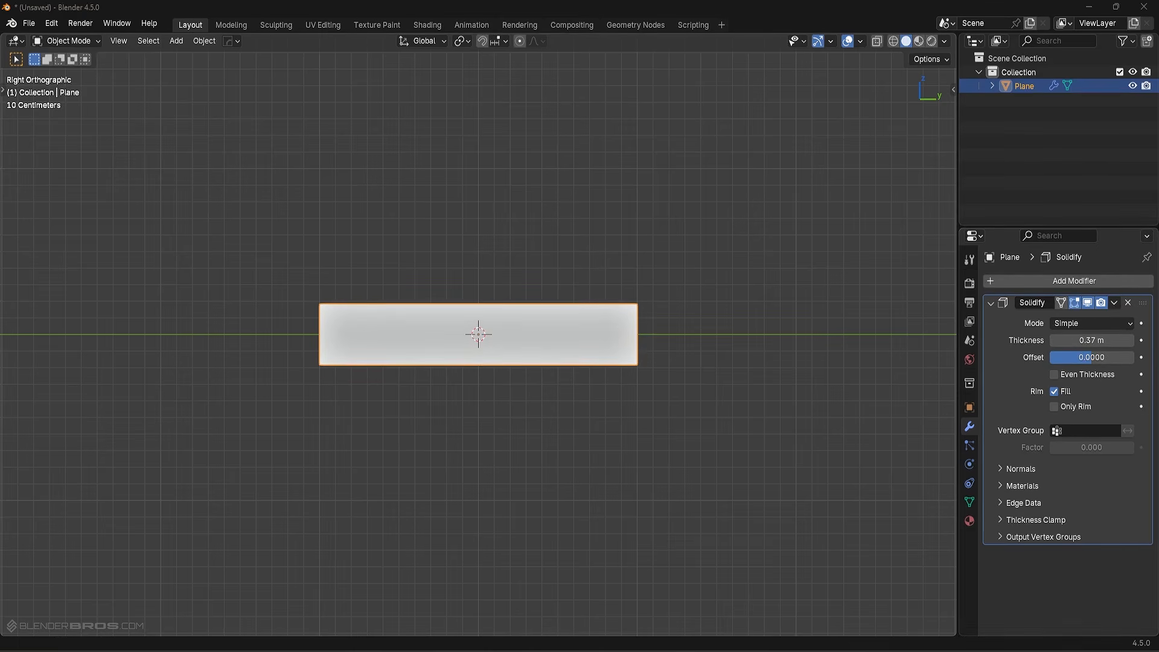
Disable the Solidify modifier's rim Fill, inspect the separated surfaces, and enable Fill again.
middle_drag(546, 320, 853, 341)
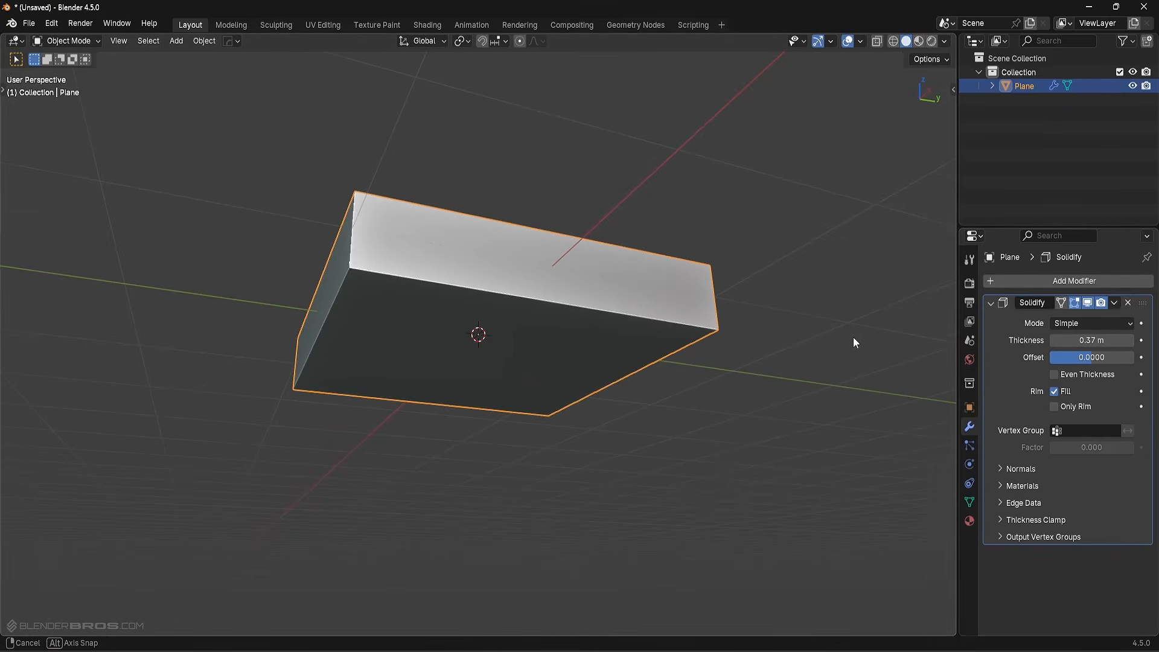
click(1054, 392)
middle_drag(930, 393, 484, 451)
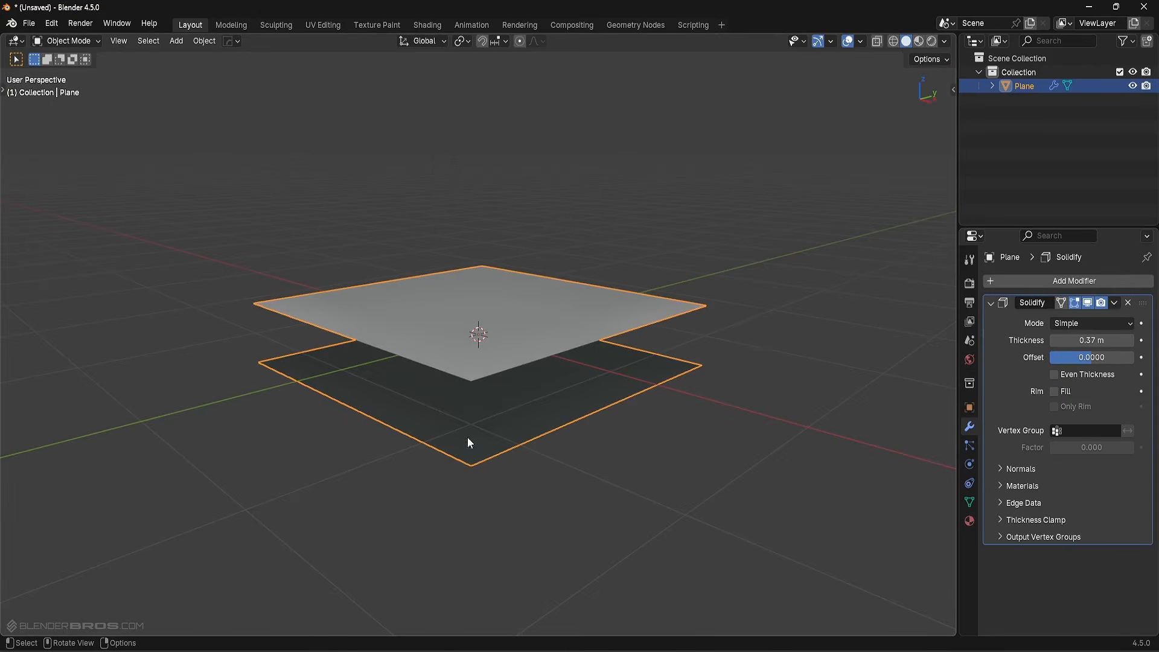
click(1059, 390)
middle_drag(937, 444, 1046, 411)
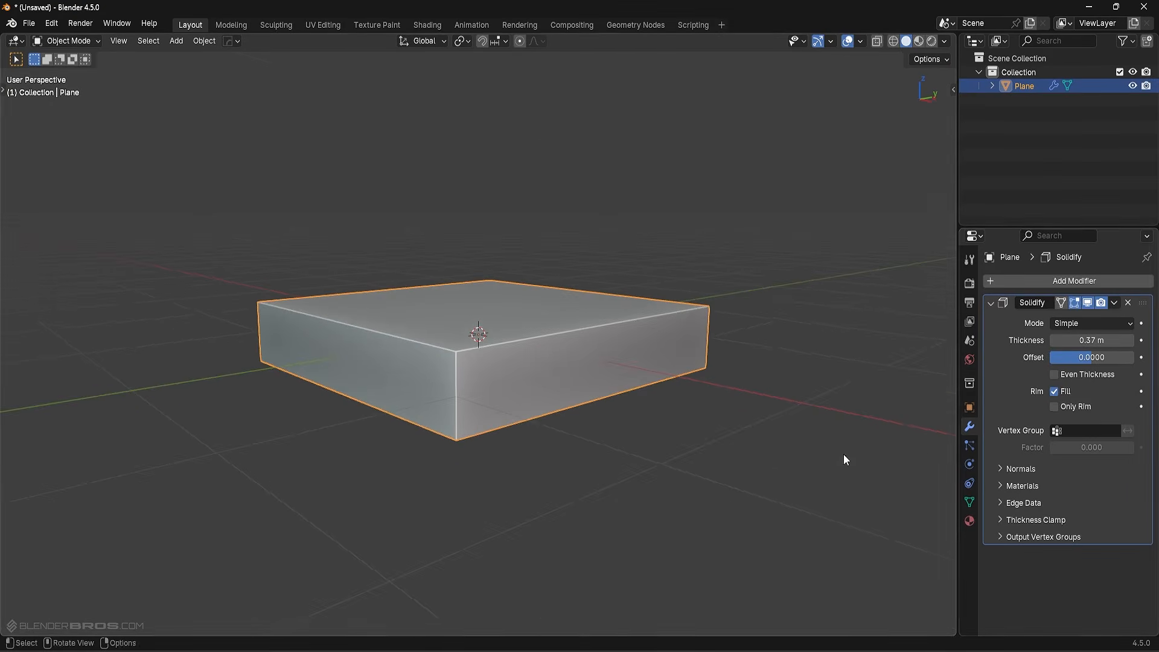
Toggle the Solidify modifier's Only Rim option on and off while inspecting the slab's underside.
middle_drag(869, 454, 817, 408)
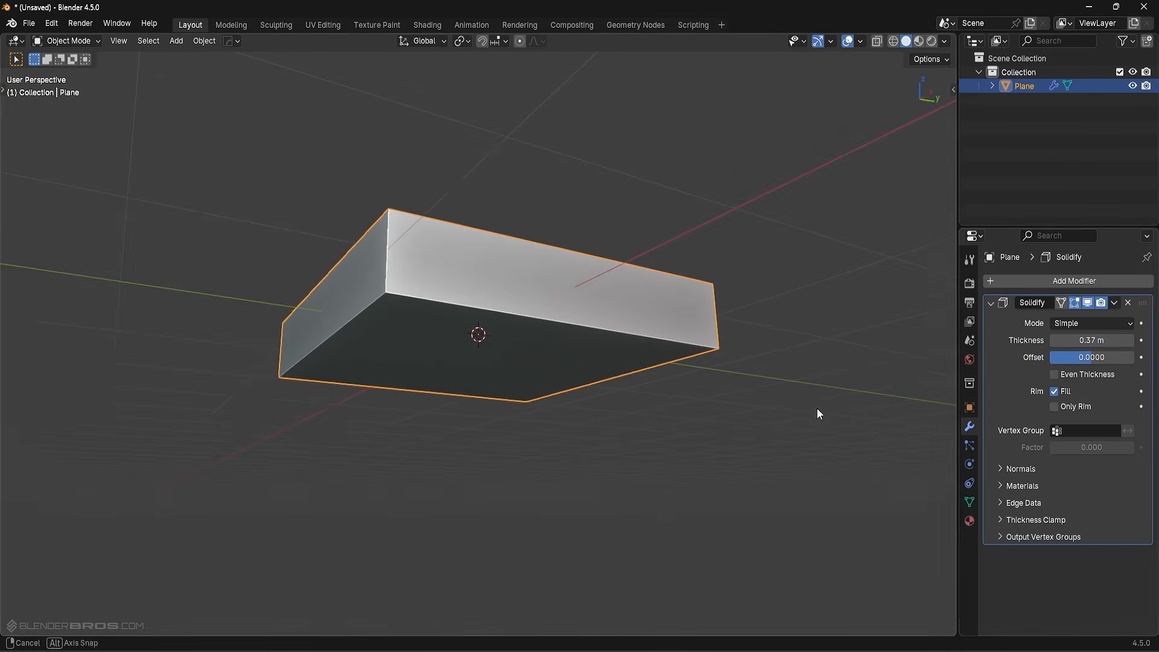
click(1055, 407)
middle_drag(532, 397, 494, 214)
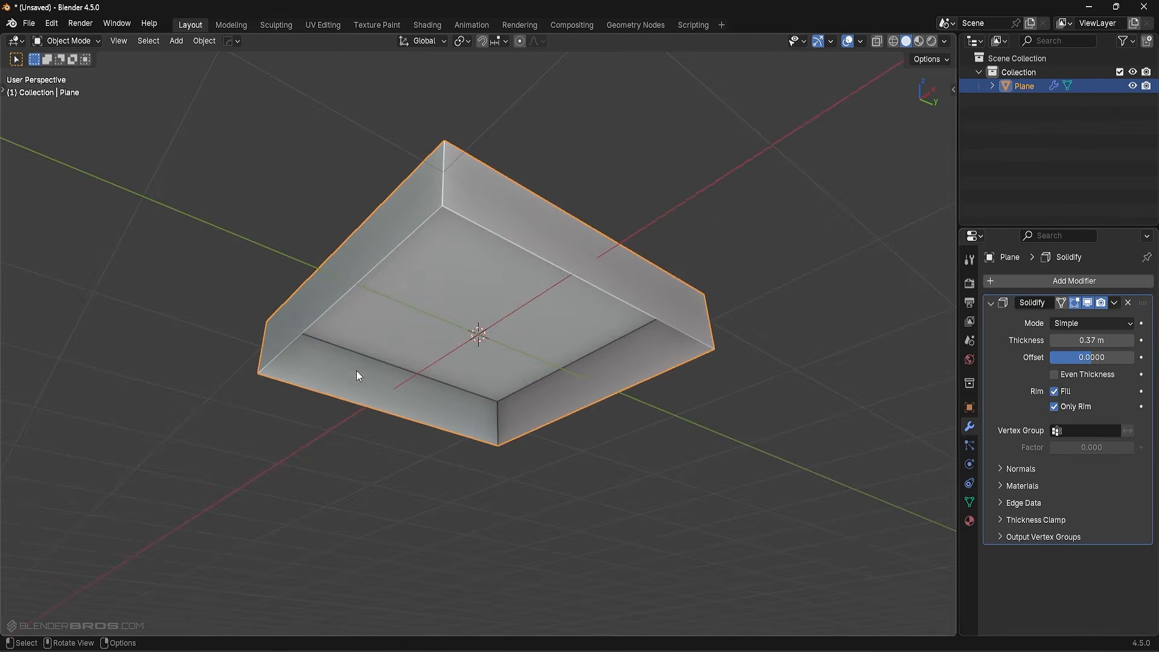
click(1055, 407)
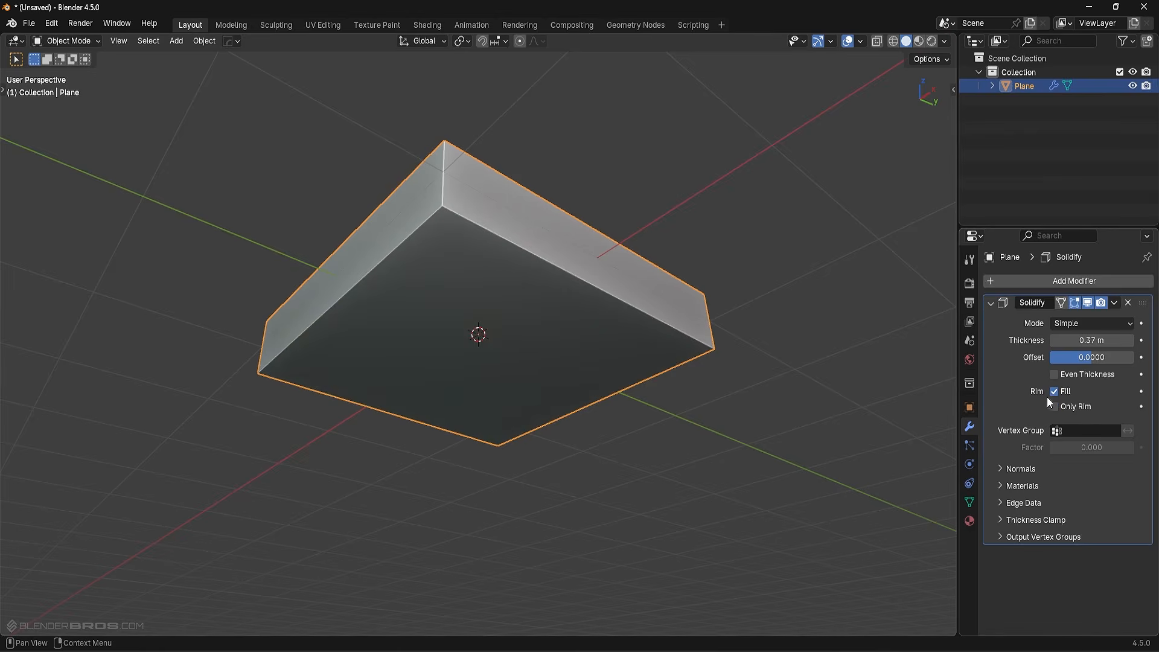
click(1055, 407)
click(1055, 407)
Extrude one side edge of the plane straight up along Z to form an L shape, and return to Object Mode.
middle_drag(751, 350, 621, 343)
key(Tab)
click(307, 374)
key(e)
key(z)
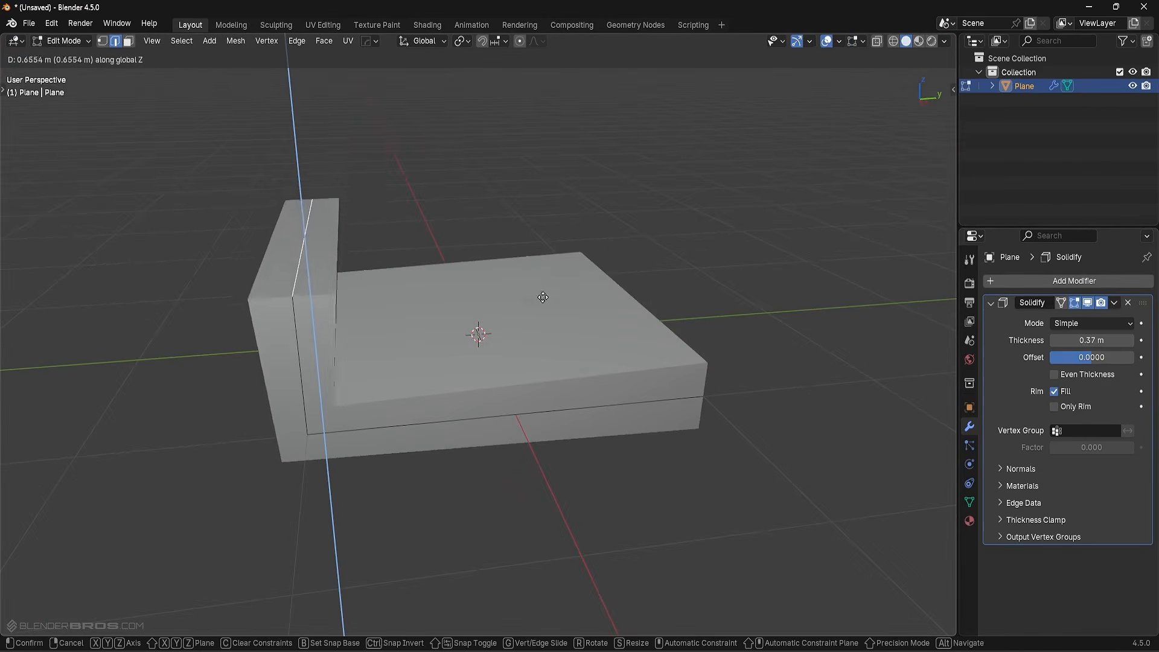
click(543, 200)
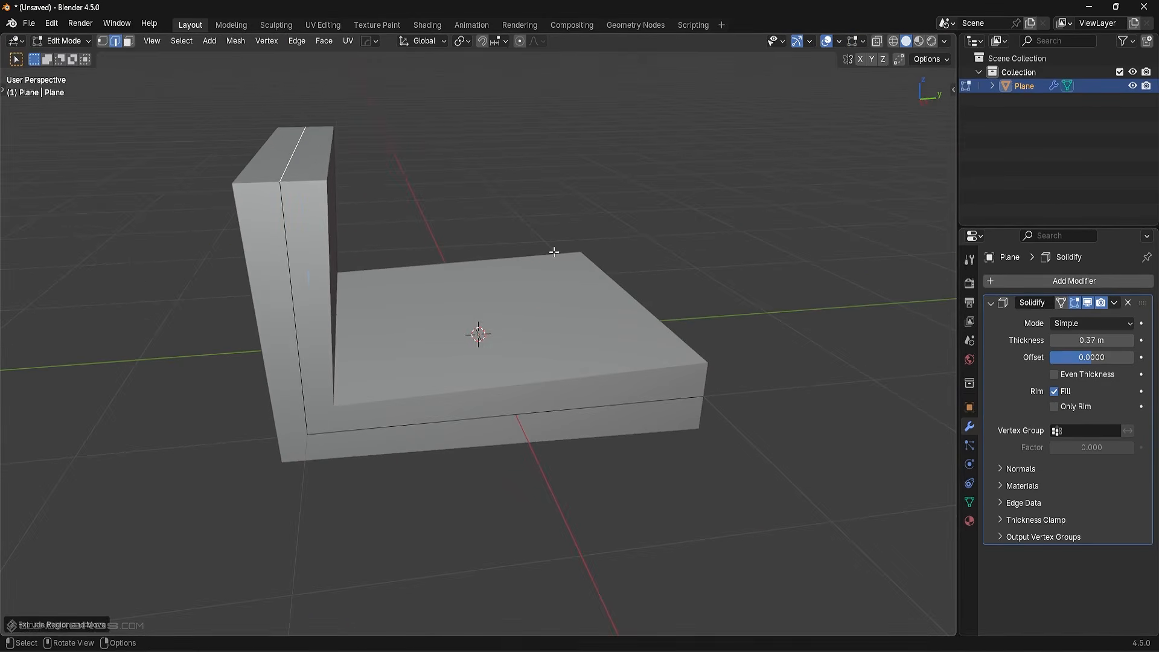
key(Tab)
Toggle rim Fill and Only Rim on the L-shaped object to compare their effects, restoring both options.
middle_drag(537, 364, 695, 271)
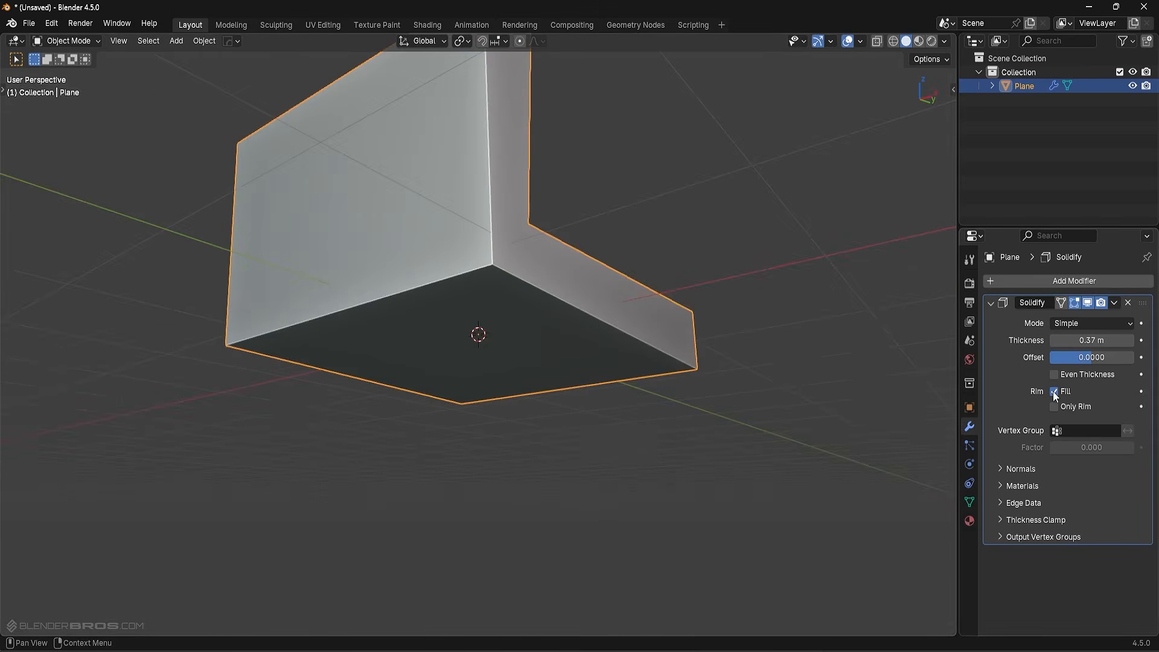
click(1054, 390)
middle_drag(708, 378, 627, 437)
click(1052, 393)
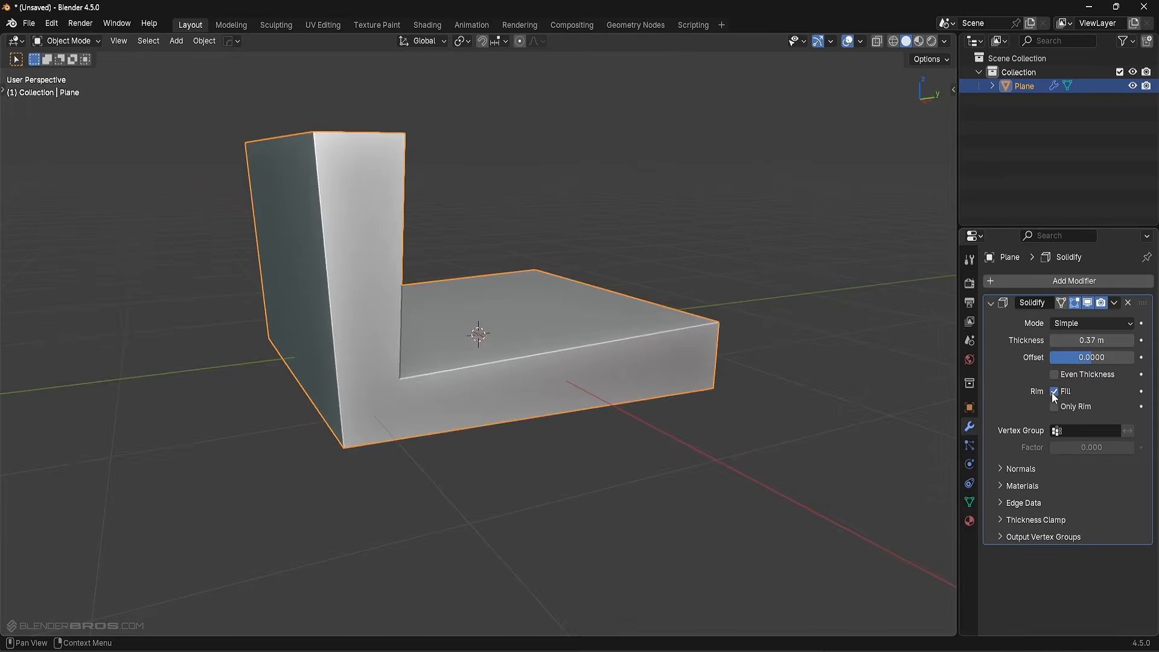
middle_drag(930, 411, 853, 371)
click(1055, 408)
click(1055, 407)
Raise the L-shaped object's Solidify thickness to 0.43 m.
middle_drag(677, 362, 575, 401)
middle_drag(722, 403, 508, 364)
mouse_move(1092, 340)
mouse_down()
mouse_move(1056, 340)
mouse_move(1106, 340)
mouse_up()
middle_drag(857, 374, 751, 381)
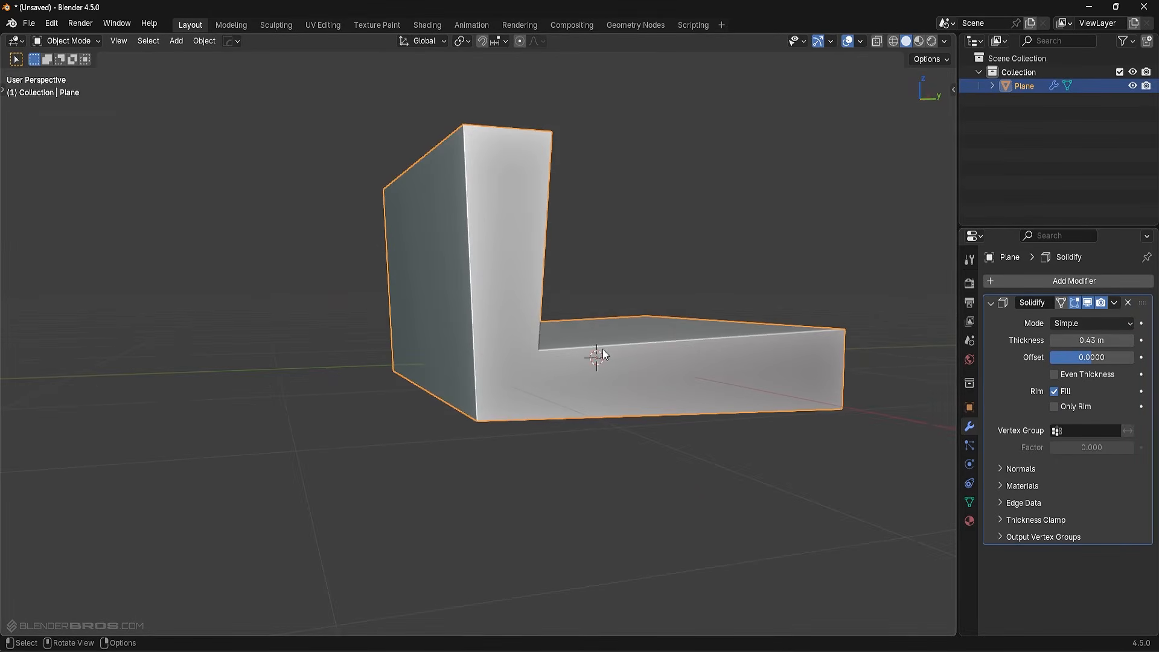
Enable Even Thickness for the L-shaped object and set its Solidify thickness to 0.36 m.
middle_drag(846, 334, 776, 389)
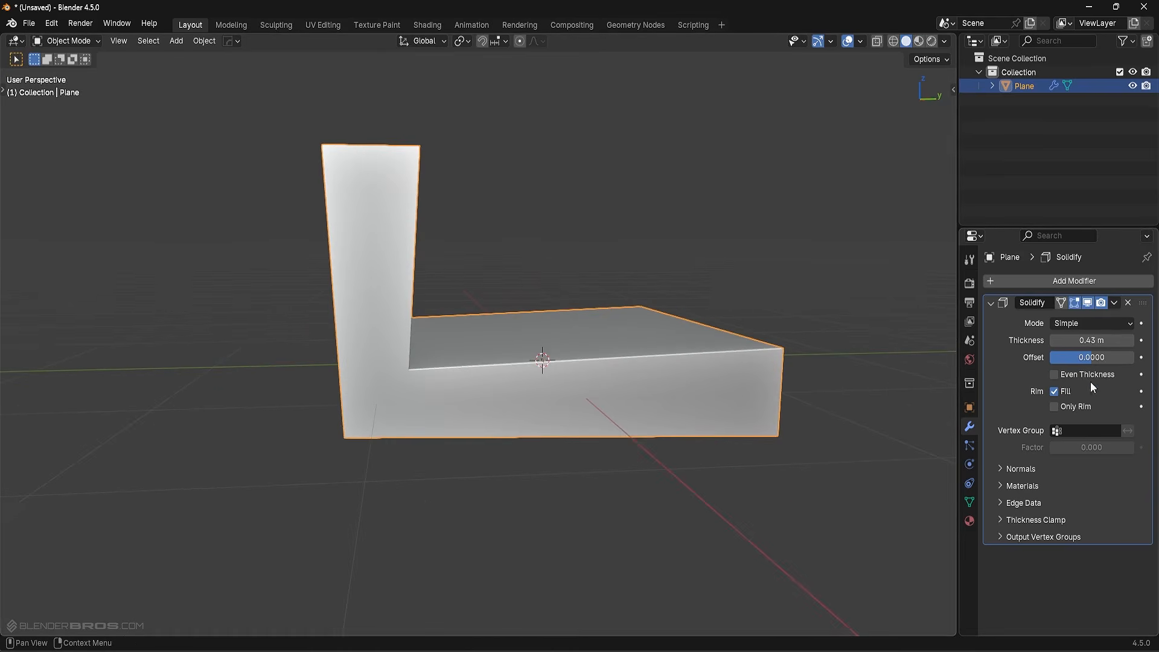
click(1055, 374)
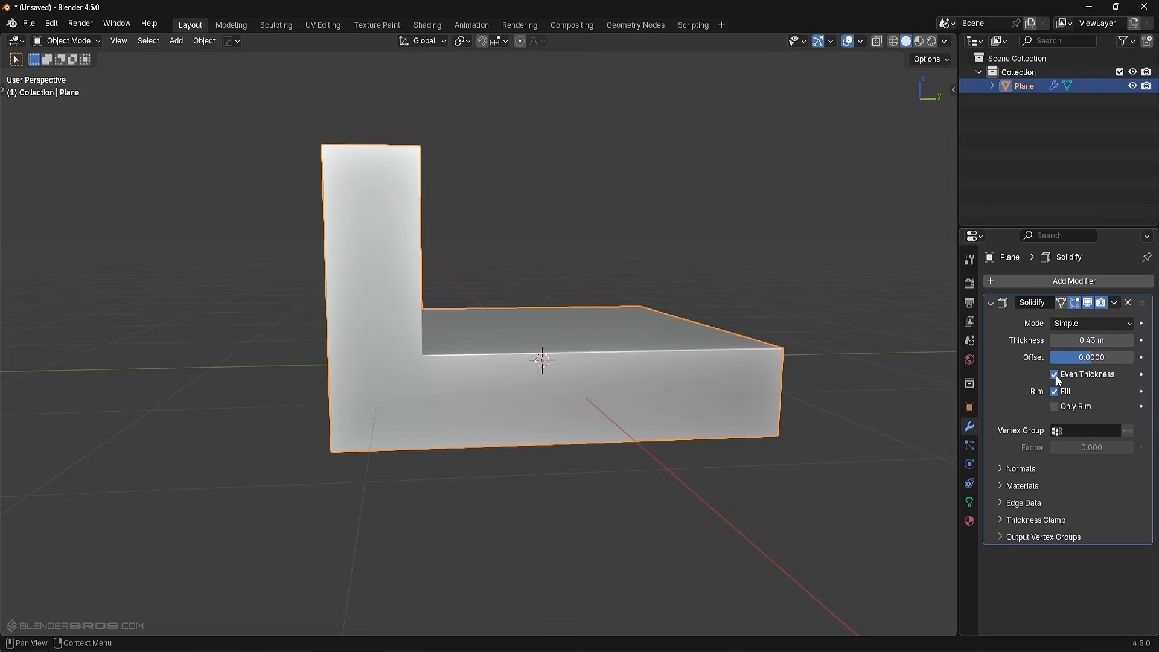
mouse_move(1088, 340)
mouse_down()
mouse_move(1054, 340)
mouse_move(1105, 340)
mouse_move(1058, 340)
mouse_move(1081, 340)
mouse_up()
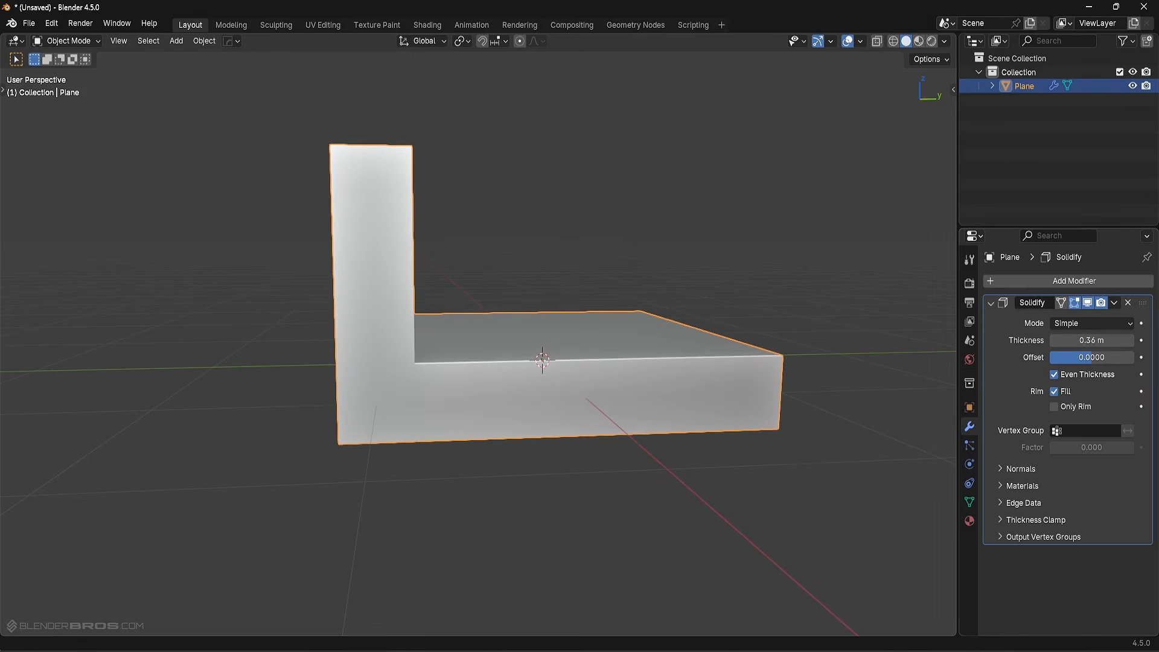
Switch the L-shaped object's Solidify modifier to Complex mode.
middle_drag(688, 296, 725, 302)
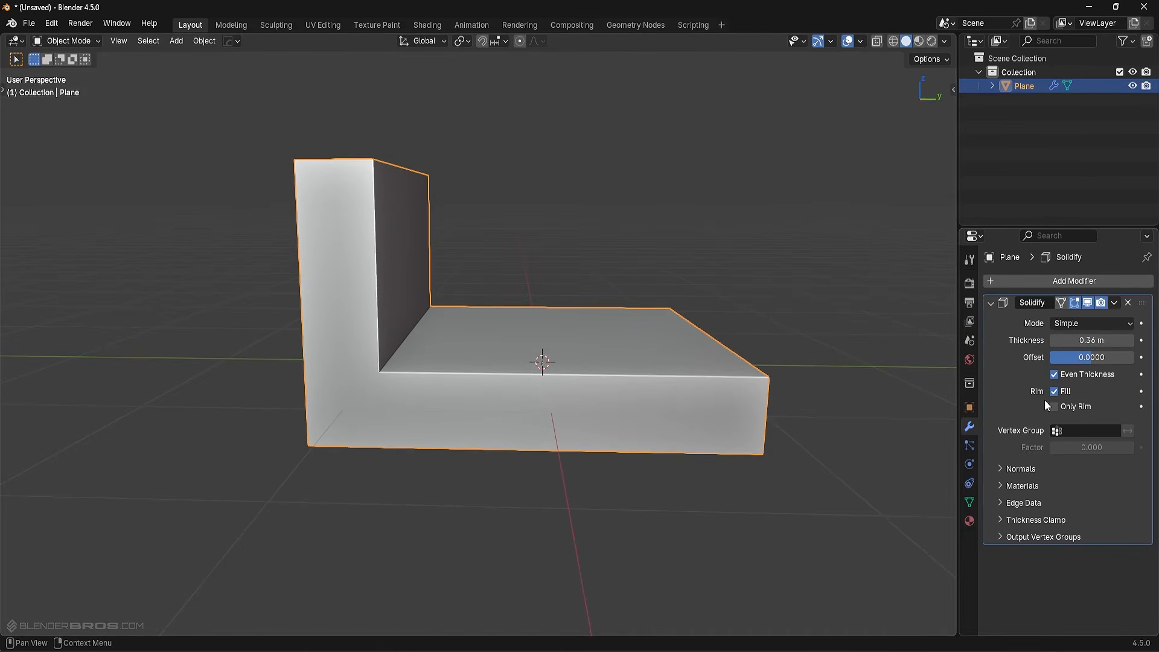
click(1089, 327)
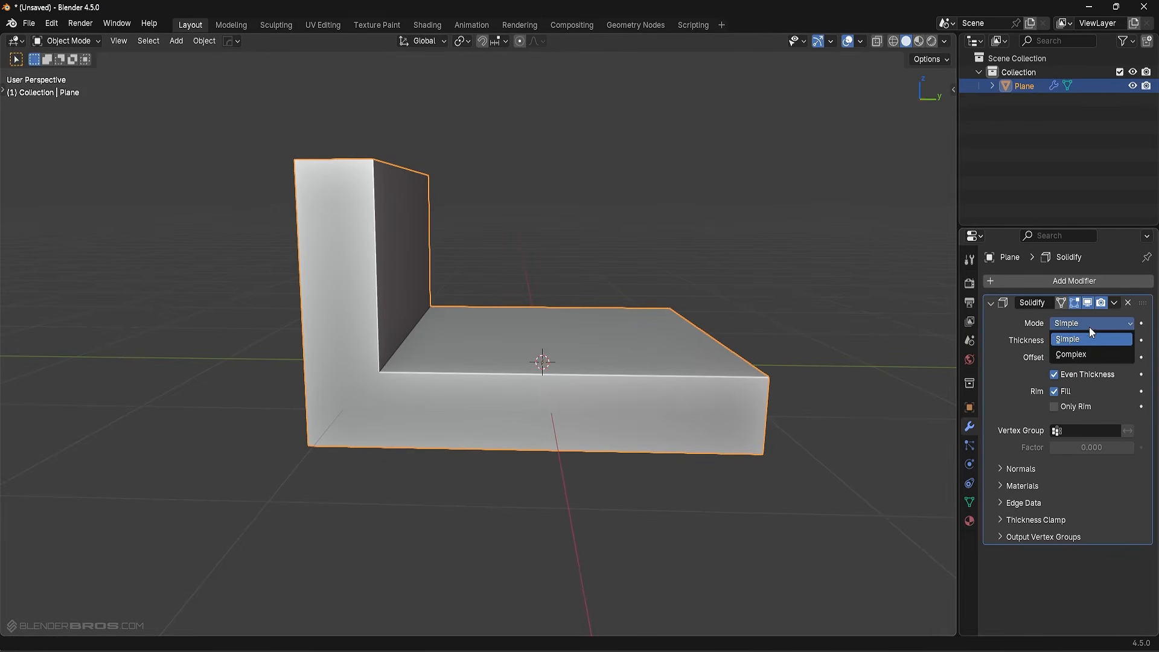
click(1087, 357)
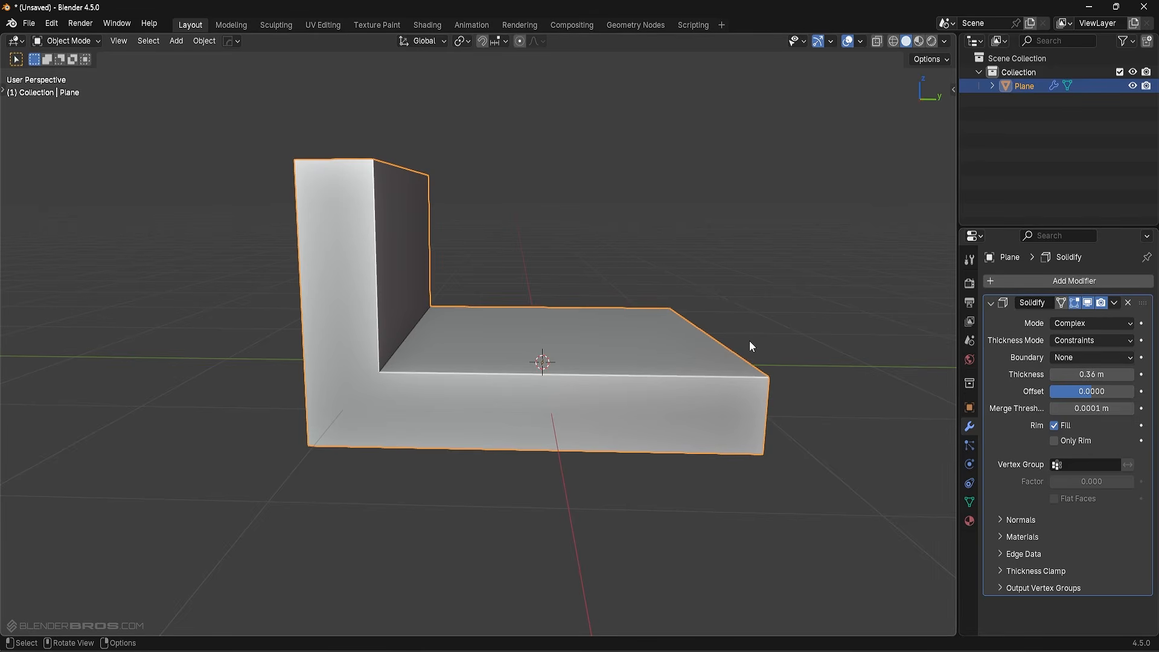
Inspect the three-panel object in Edit Mode, including the vertical edge shared by all its panels.
middle_drag(749, 341, 657, 336)
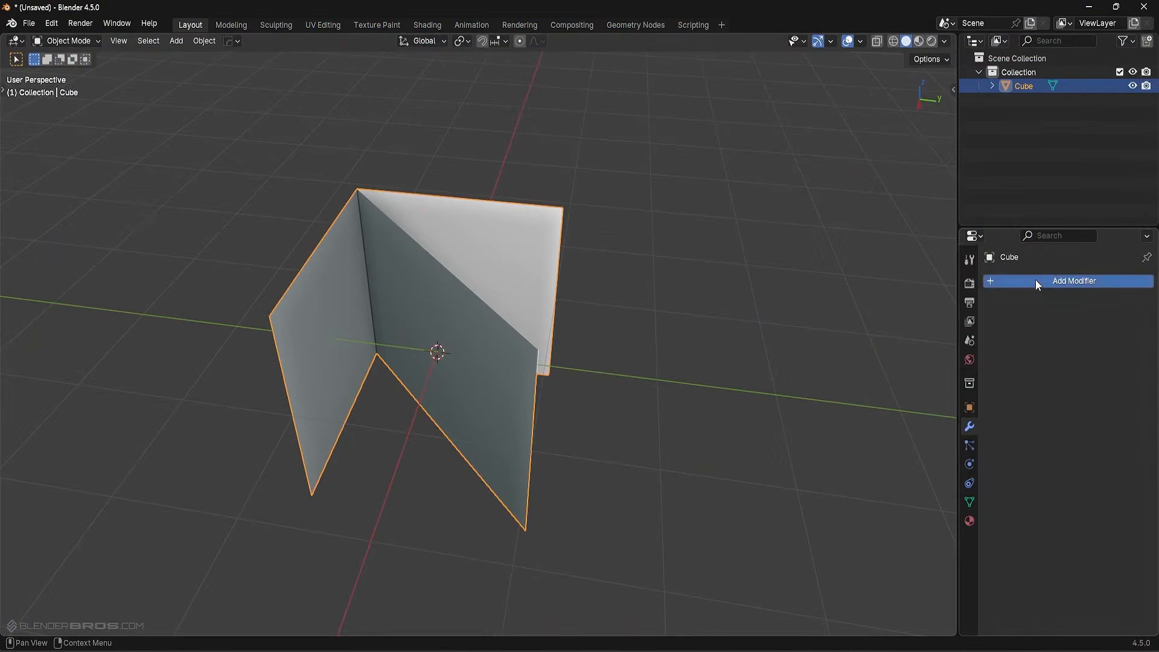
click(1035, 280)
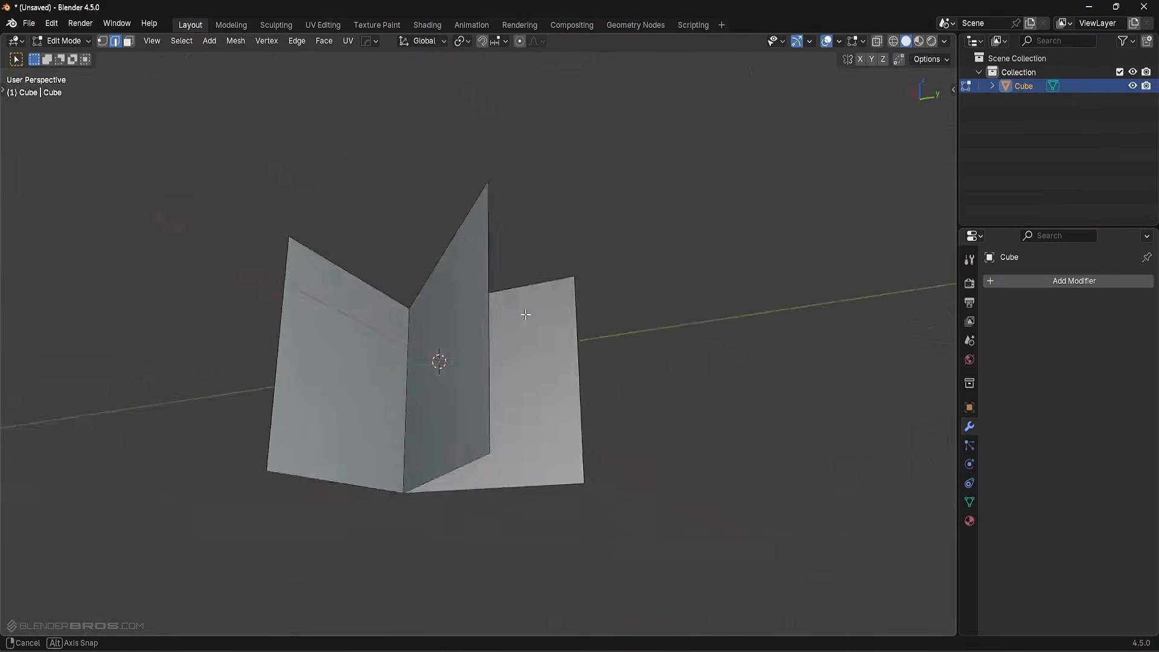
middle_drag(542, 293, 555, 423)
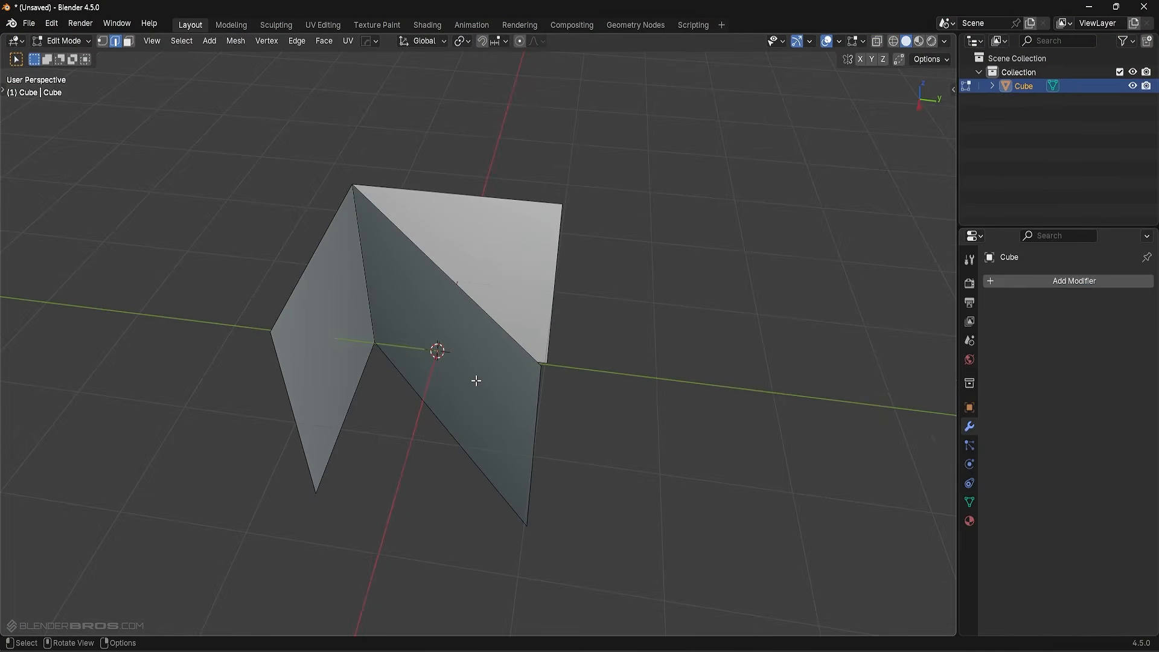
middle_drag(318, 328, 404, 409)
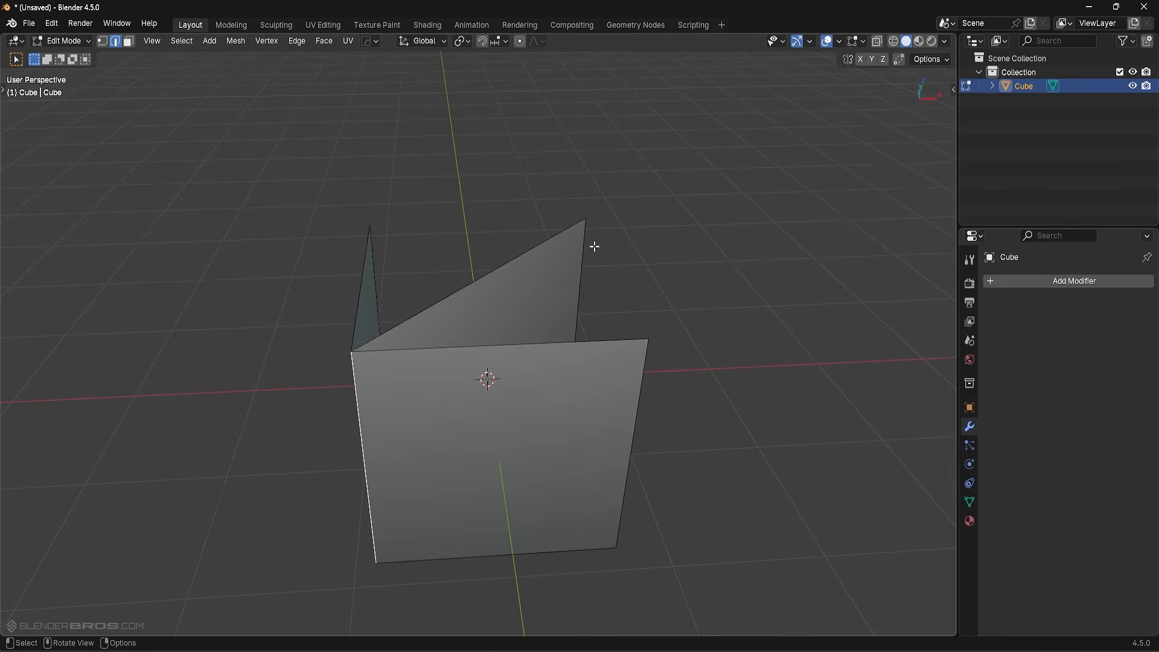
middle_drag(513, 427, 556, 422)
Select the individual panel faces one at a time to examine how they meet at the shared vertical edge.
key(3)
click(674, 388)
middle_drag(673, 388, 637, 429)
key(Tab)
click(628, 450)
click(637, 411)
key(3)
click(646, 359)
middle_drag(681, 356, 653, 351)
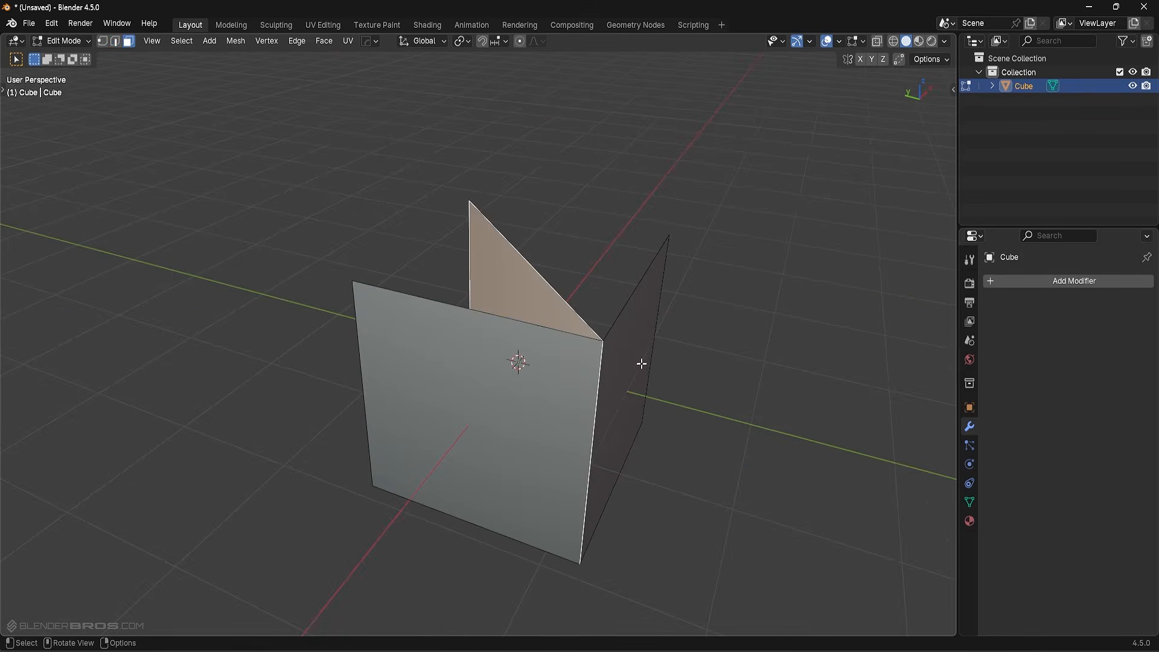
middle_drag(604, 399, 391, 456)
click(602, 415)
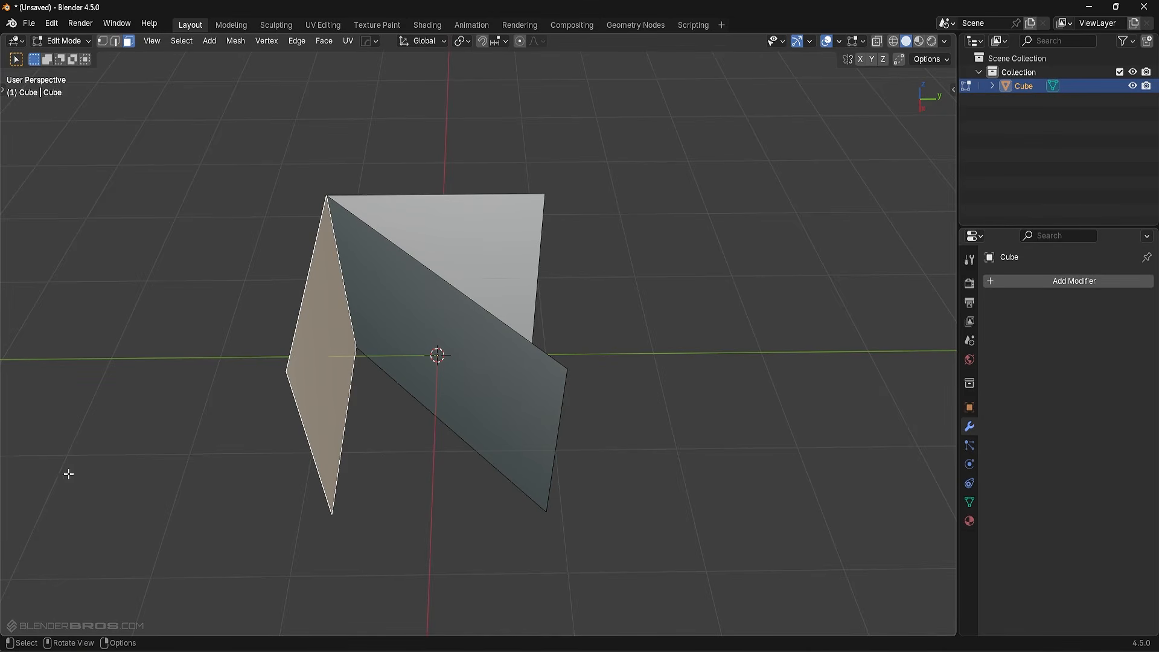
middle_drag(111, 515, 464, 368)
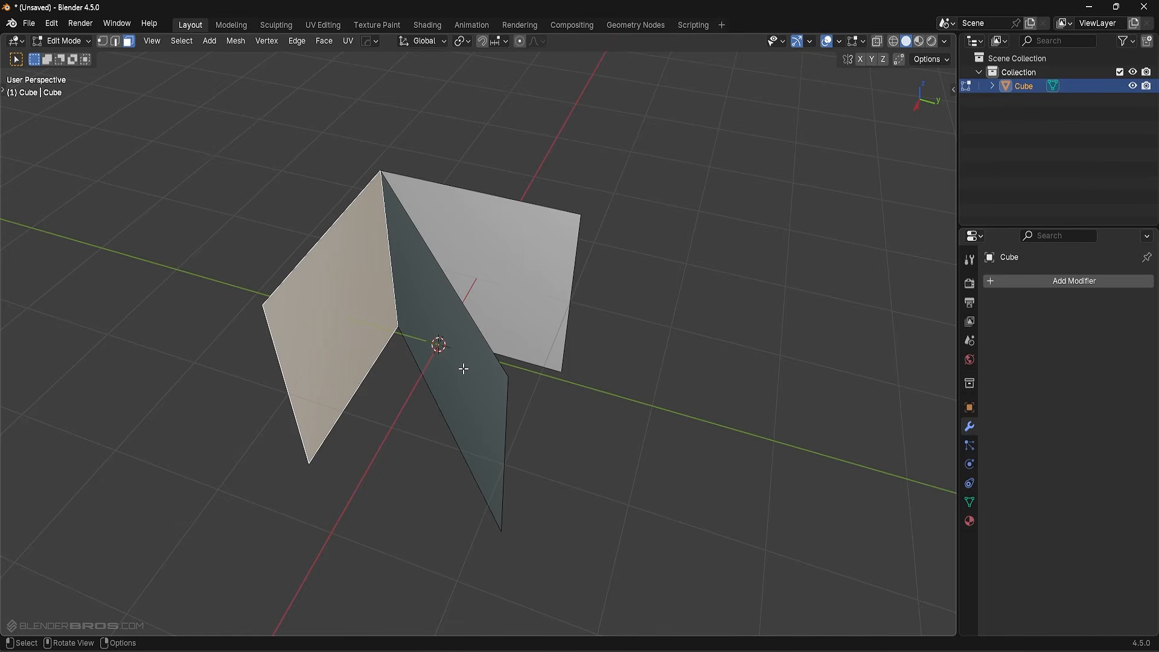
Fill a face between the top edges of the diagonal panel and one adjacent outer panel.
key(alt+a)
middle_drag(463, 365, 494, 395)
key(2)
click(535, 401)
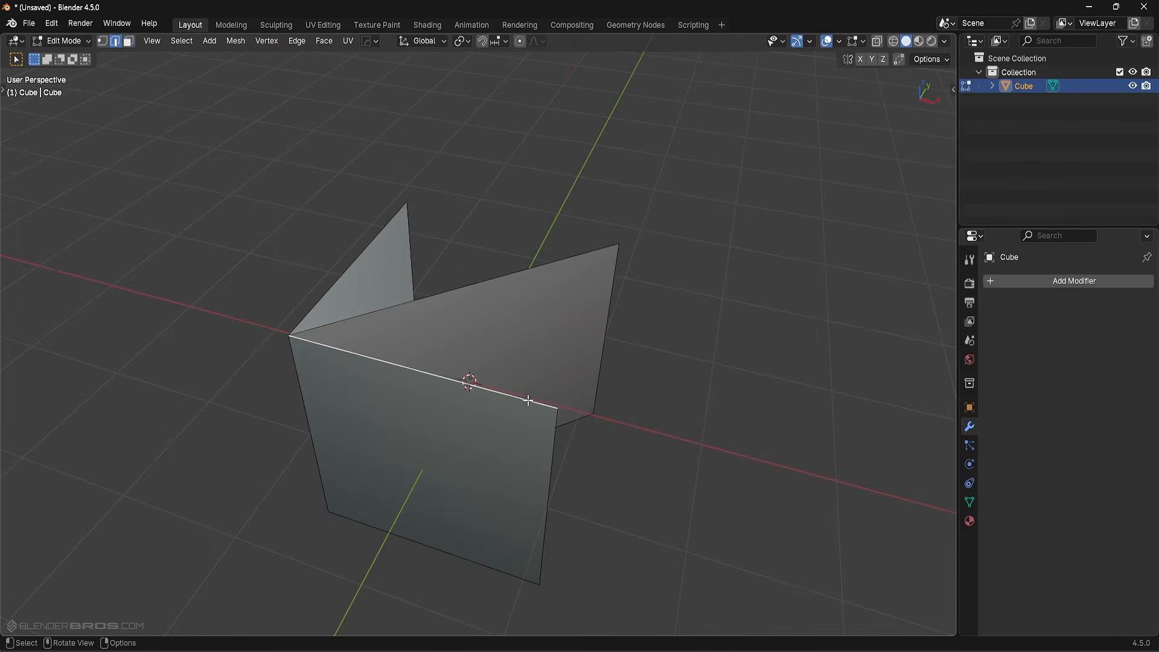
shift+click(538, 285)
middle_drag(538, 284, 567, 364)
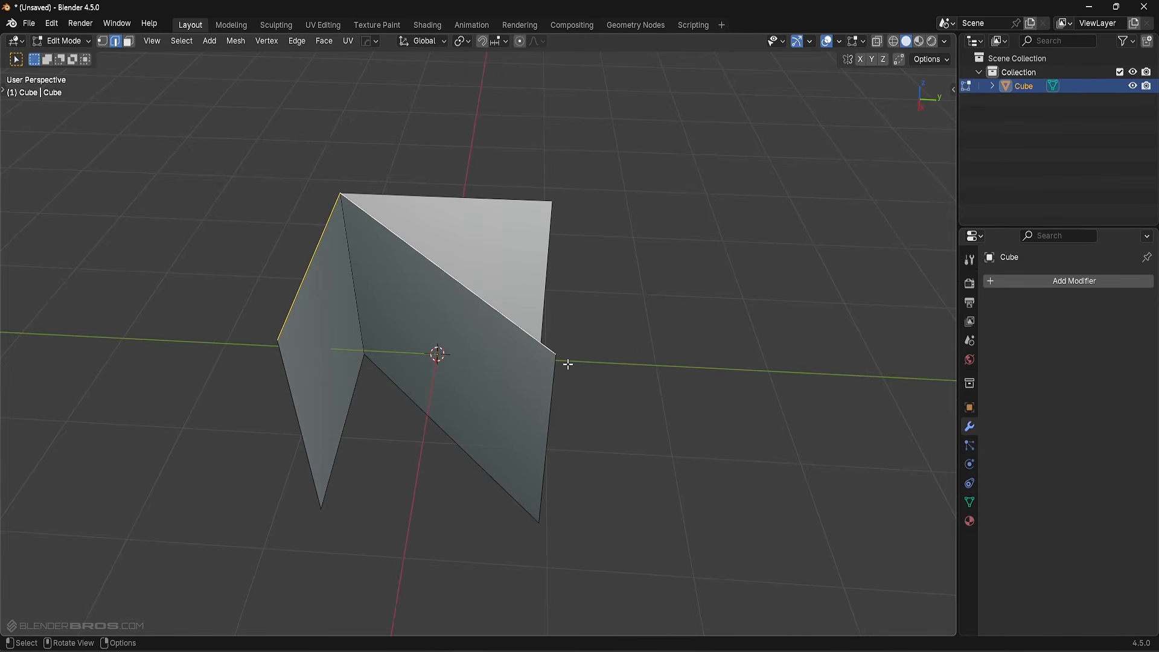
middle_drag(498, 432, 516, 426)
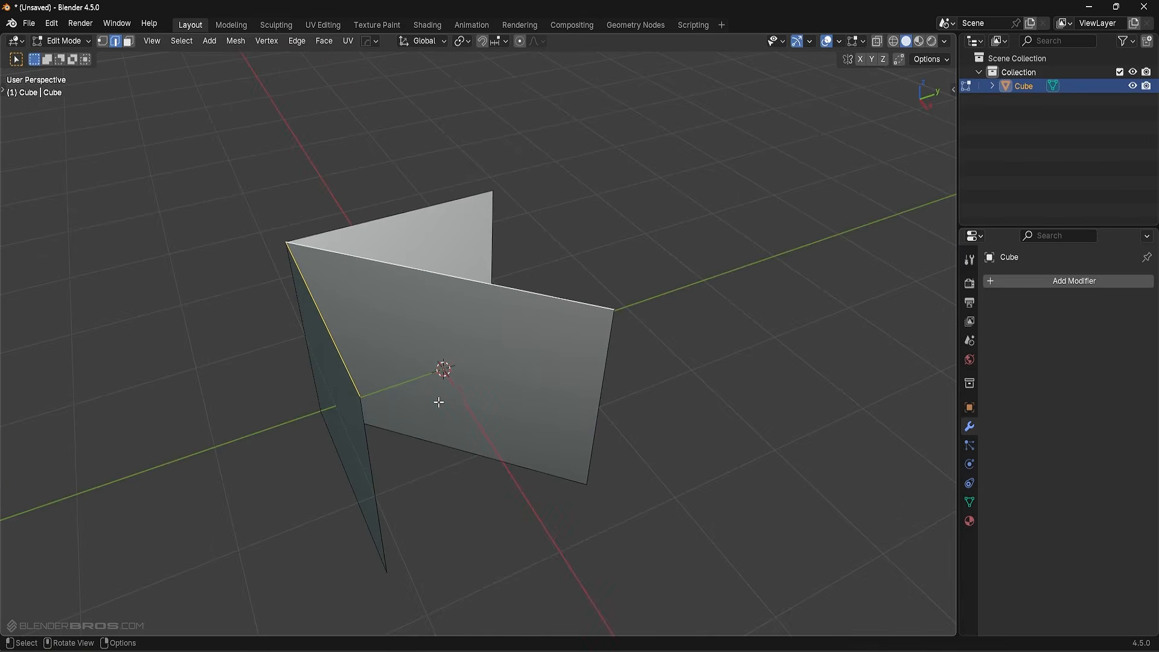
middle_drag(358, 387, 322, 378)
middle_drag(506, 337, 558, 416)
key(f)
Fill further faces between pairs of open edges on the three-panel mesh and clear the selection.
click(308, 420)
shift+click(552, 408)
key(f)
middle_drag(556, 486, 569, 363)
click(501, 340)
shift+click(308, 375)
shift+click(459, 412)
key(f)
key(alt+a)
Fill the remaining openings between the panel edges to close the mesh into a cube around the diagonal panel.
middle_drag(458, 409, 435, 320)
shift+click(566, 239)
key(f)
click(425, 428)
shift+click(574, 382)
key(f)
middle_drag(537, 474, 570, 442)
click(413, 430)
shift+click(583, 446)
key(f)
Examine the closed cube in wireframe and select its internal diagonal face.
key(z)
middle_drag(529, 329, 537, 367)
key(z)
key(Tab)
click(426, 349)
middle_drag(426, 349, 490, 331)
Run all 3D Print checks on the closed cube, select the non-manifold edges, and inspect them in solid shading.
key(n)
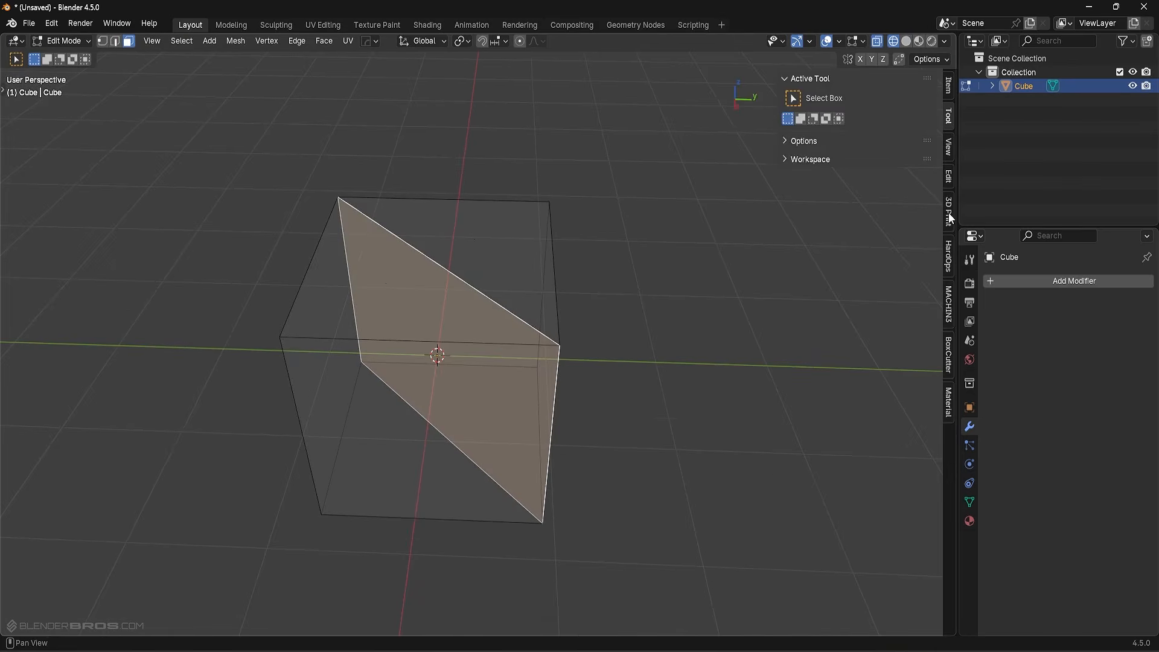
click(948, 213)
click(877, 249)
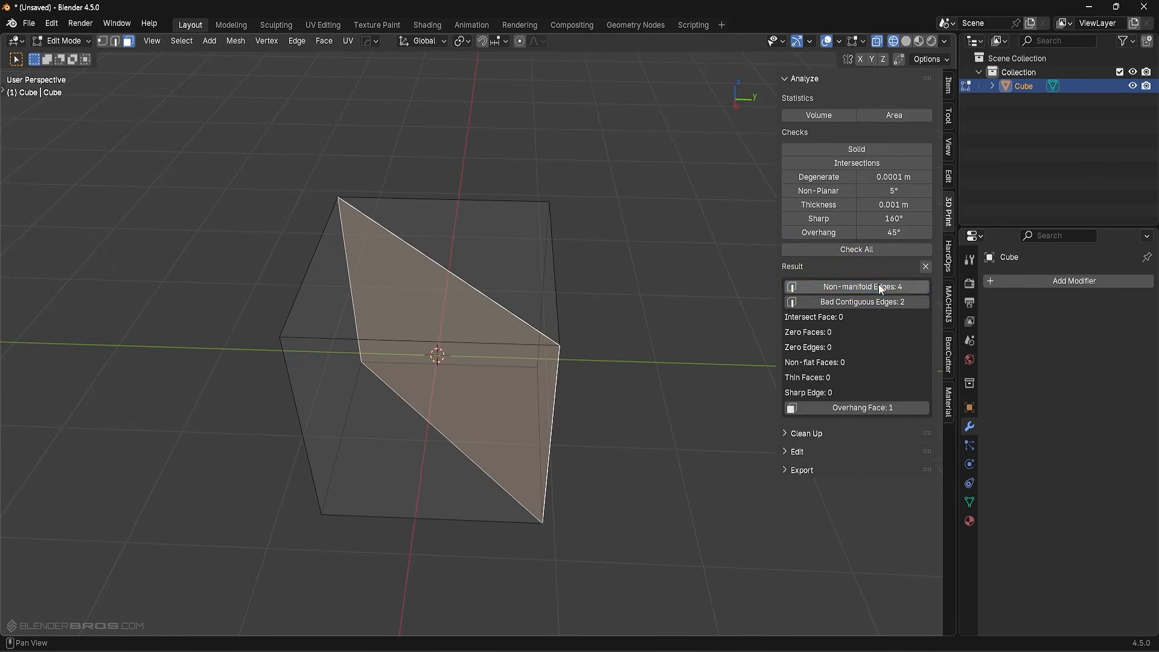
click(879, 286)
key(shift+z)
mouse_move(469, 334)
middle_down()
mouse_move(506, 340)
mouse_move(469, 218)
middle_up()
ctrl+click(506, 340)
Rerun all 3D Print checks on the partly opened mesh and select its non-manifold edges.
middle_drag(565, 275, 546, 294)
key(alt+a)
click(857, 250)
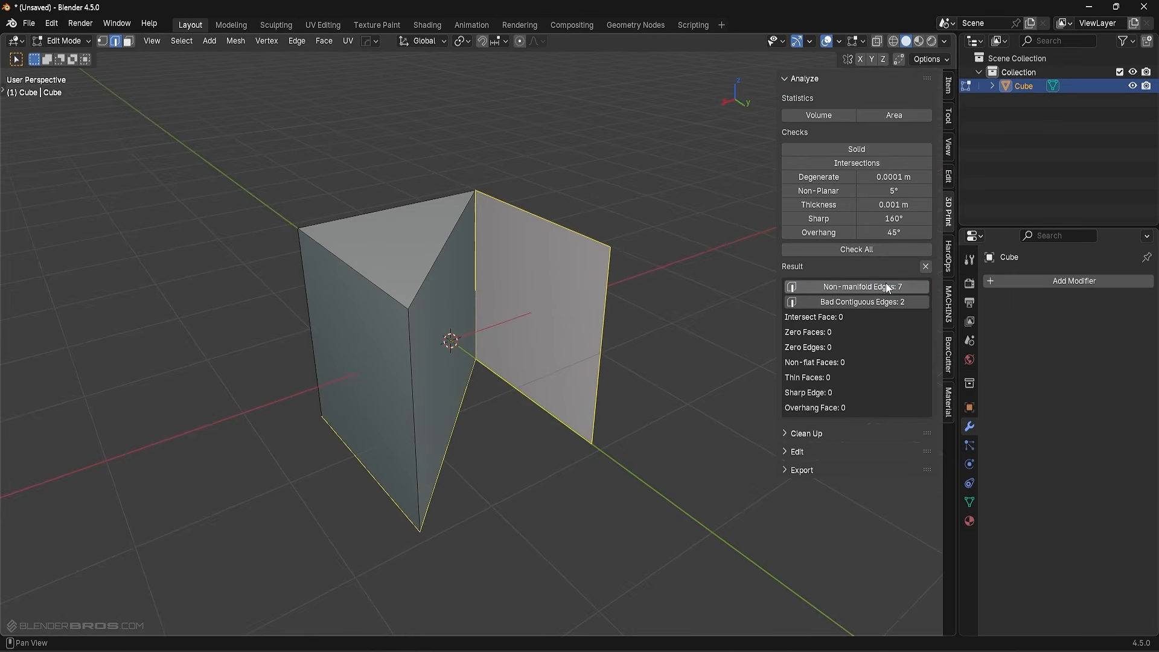
click(888, 288)
Check the closed triangular prism with its loose outer panel and highlight the non-manifold edges, clearing the selection when done.
middle_drag(577, 417, 488, 473)
click(864, 250)
click(868, 287)
middle_drag(603, 326, 558, 390)
key(alt+a)
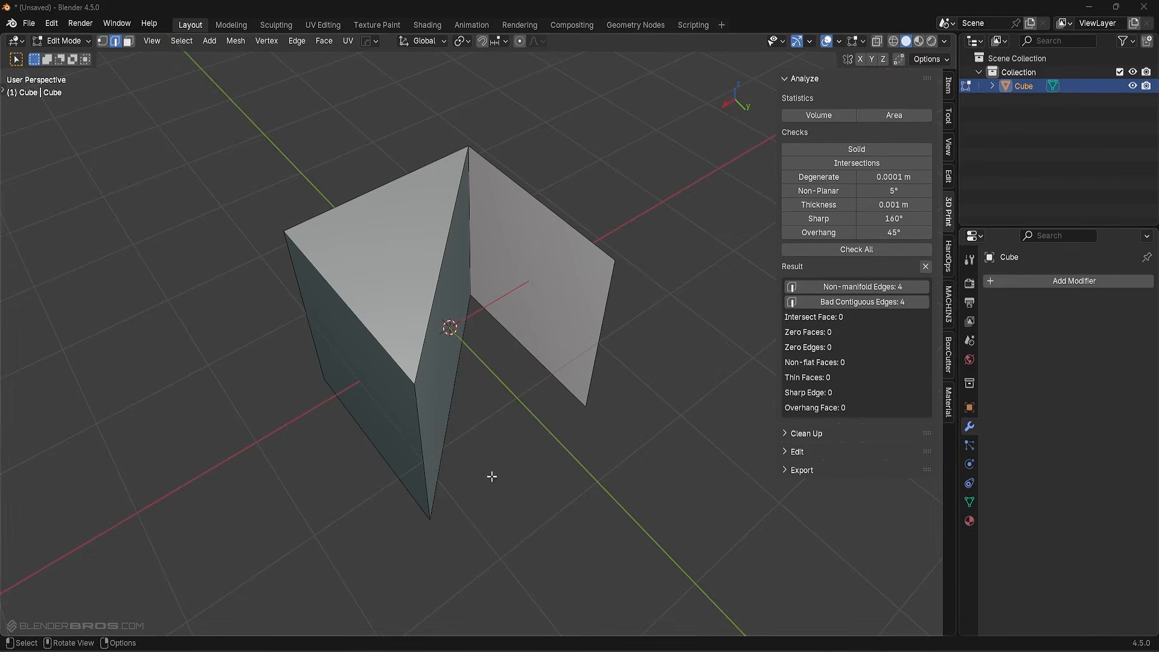
Return to Object Mode and add a Solidify modifier to the original three-panel object.
middle_drag(446, 491, 587, 365)
key(3)
middle_drag(520, 404, 574, 370)
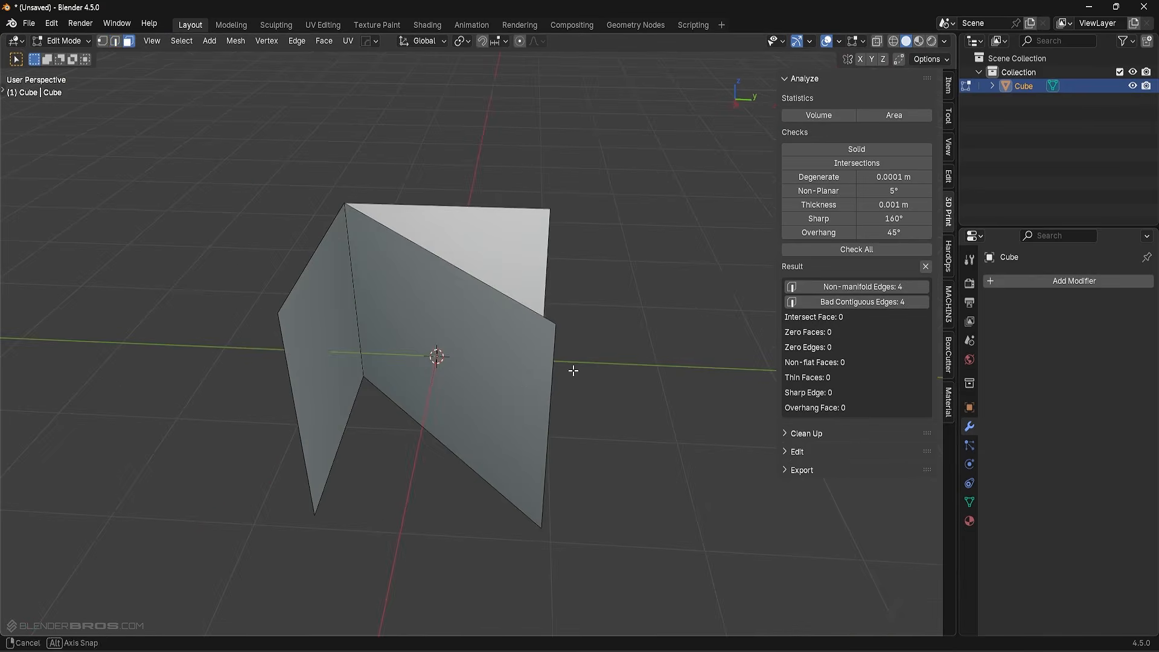
key(Tab)
middle_drag(506, 188, 520, 298)
click(1110, 277)
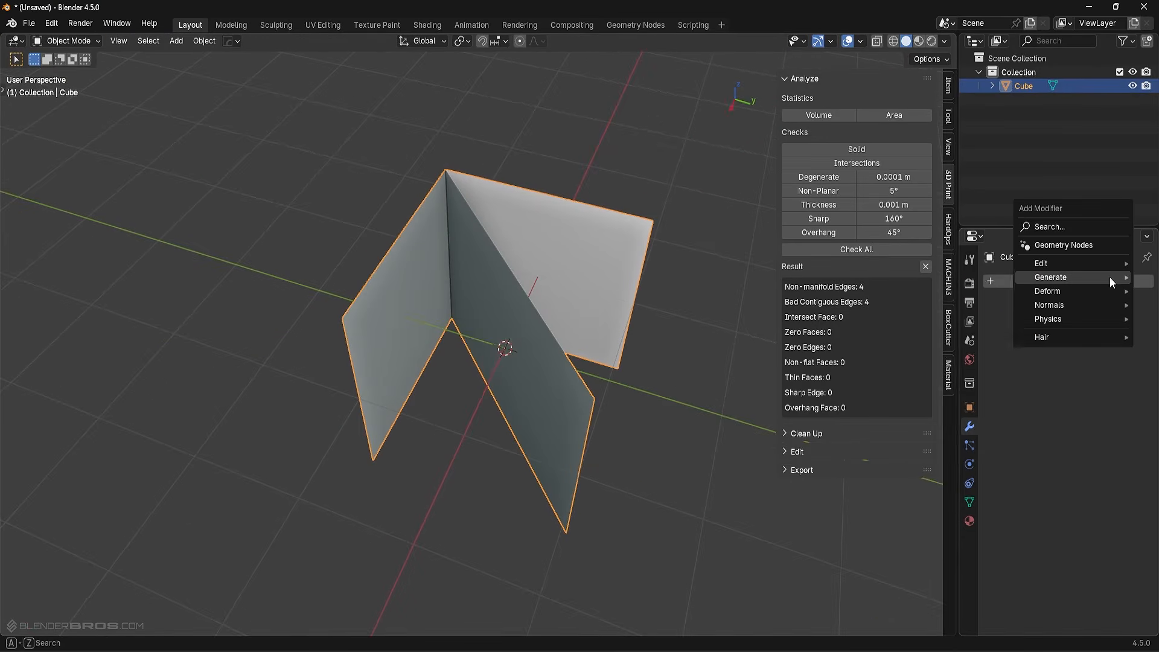
mouse_move(1110, 277)
click(948, 443)
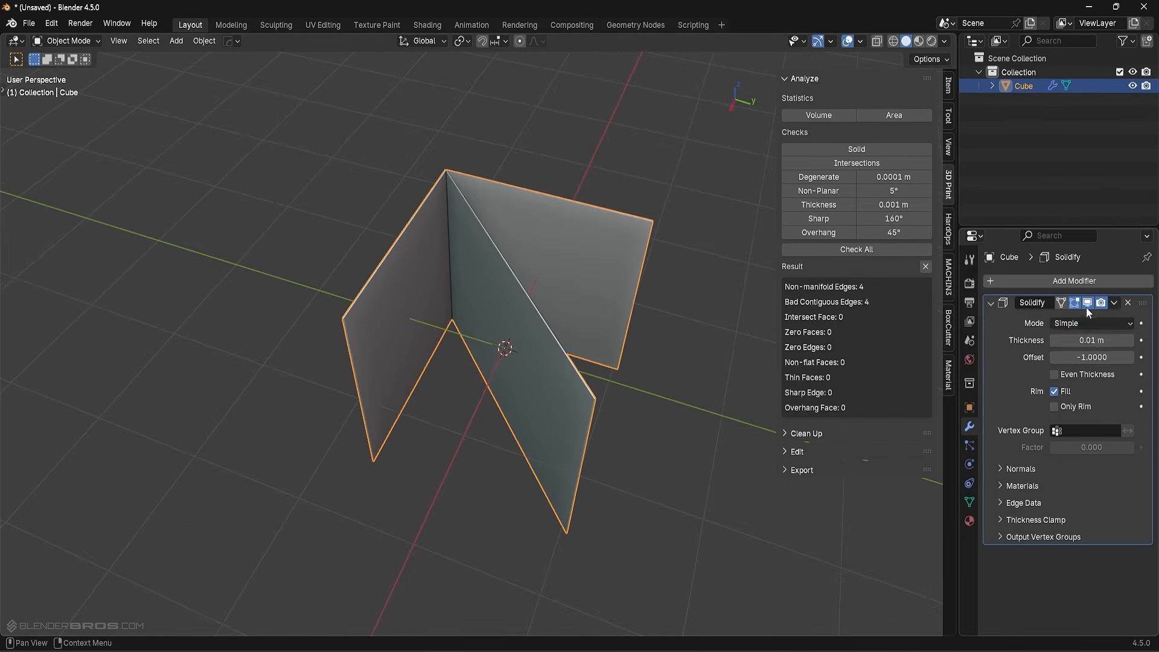
click(1085, 327)
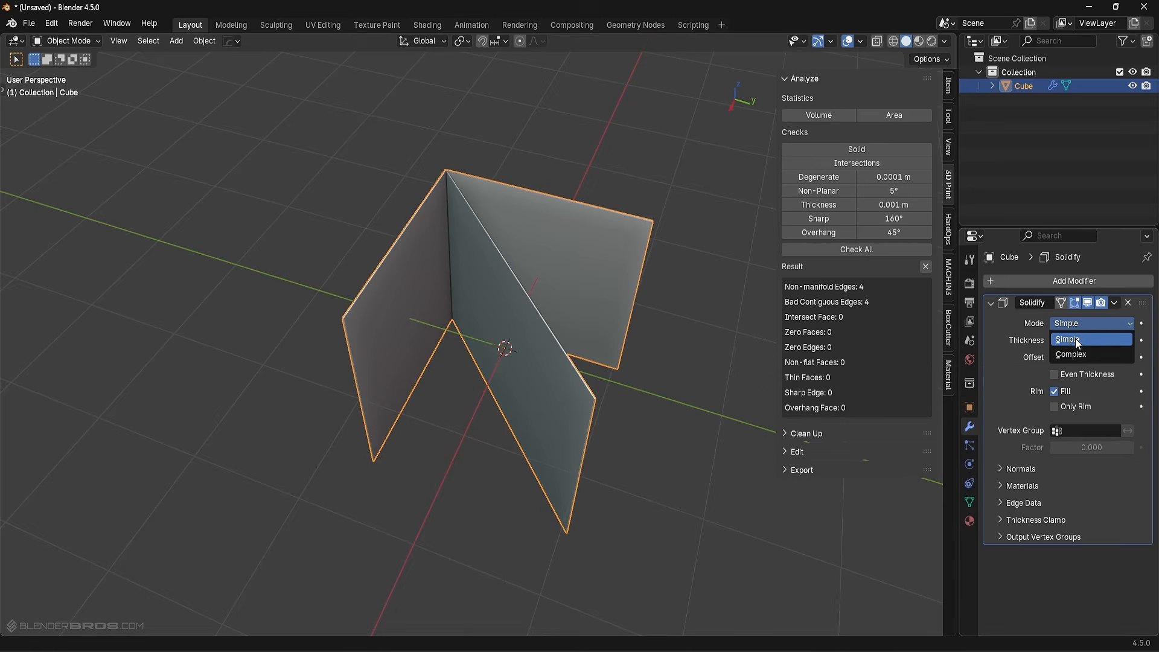
middle_drag(709, 334, 881, 360)
Set the three-panel object's Solidify thickness to -0.24 m in Simple mode and enable Even Thickness.
mouse_move(1092, 340)
mouse_down()
mouse_move(1114, 340)
mouse_move(1073, 340)
mouse_move(1099, 340)
mouse_up()
click(1087, 323)
click(1087, 339)
click(1057, 376)
Apply the Simple-mode Solidify modifier and try removing a top face at the panel junction to inspect overlapping geometry.
click(1115, 302)
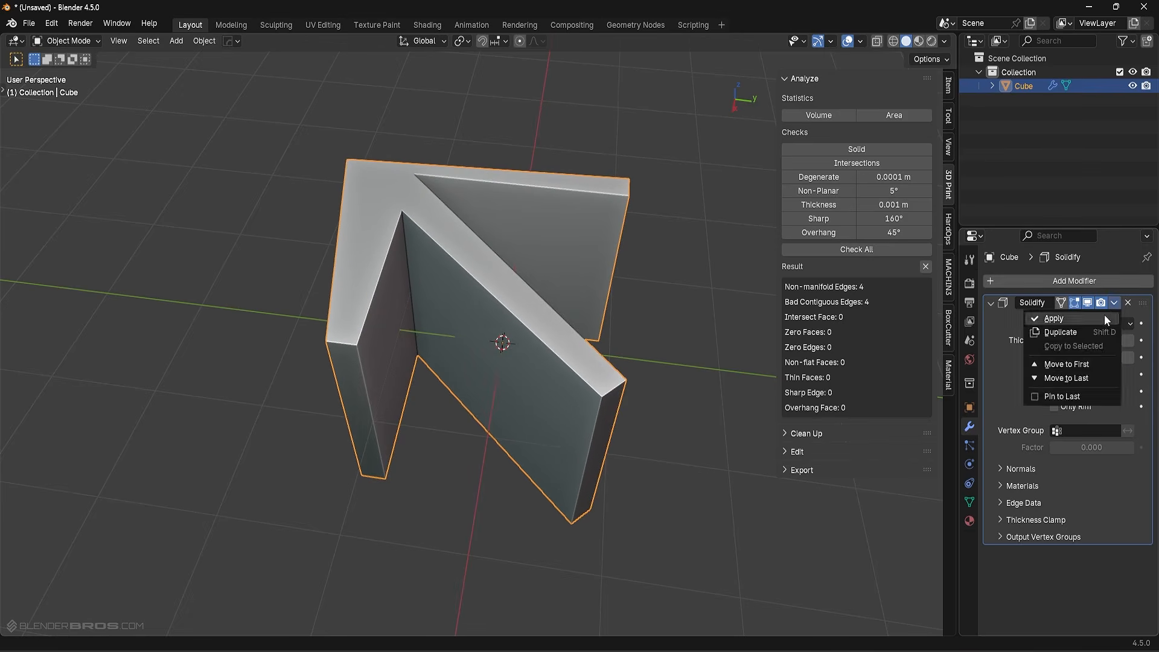
click(1063, 315)
key(Tab)
middle_drag(532, 296, 474, 269)
click(480, 239)
key(x)
click(618, 276)
middle_drag(547, 258, 390, 196)
click(473, 219)
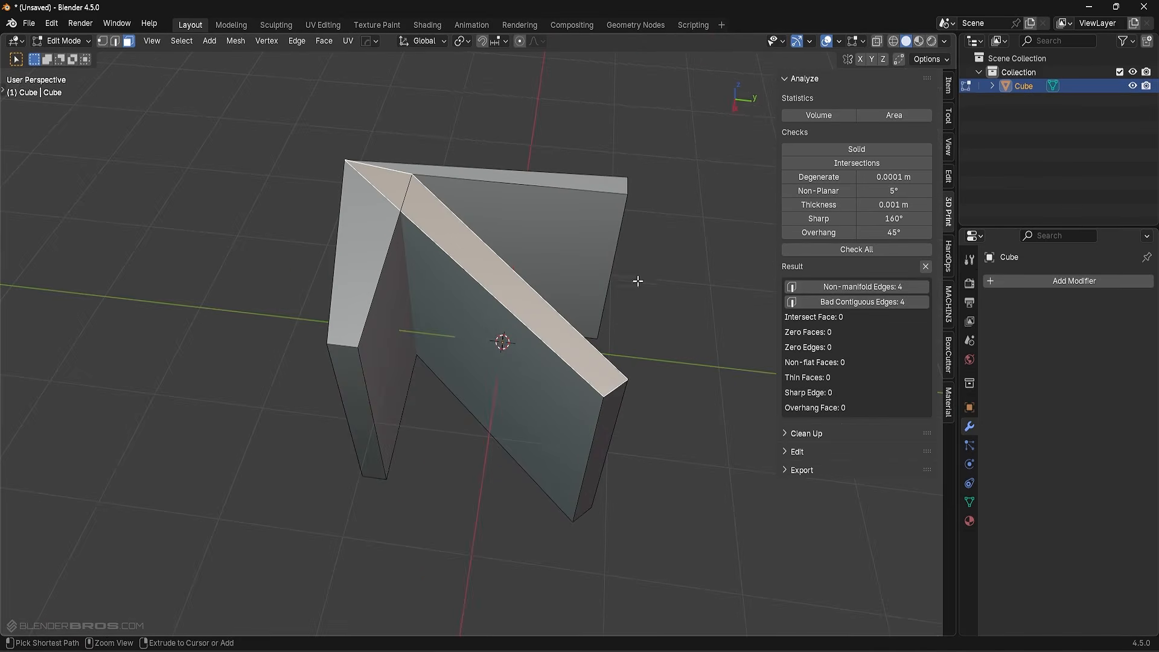
Run all 3D Print checks on the applied mesh, select the non-manifold edges, and restore the unapplied Solidify modifier.
click(875, 249)
click(889, 286)
key(Tab)
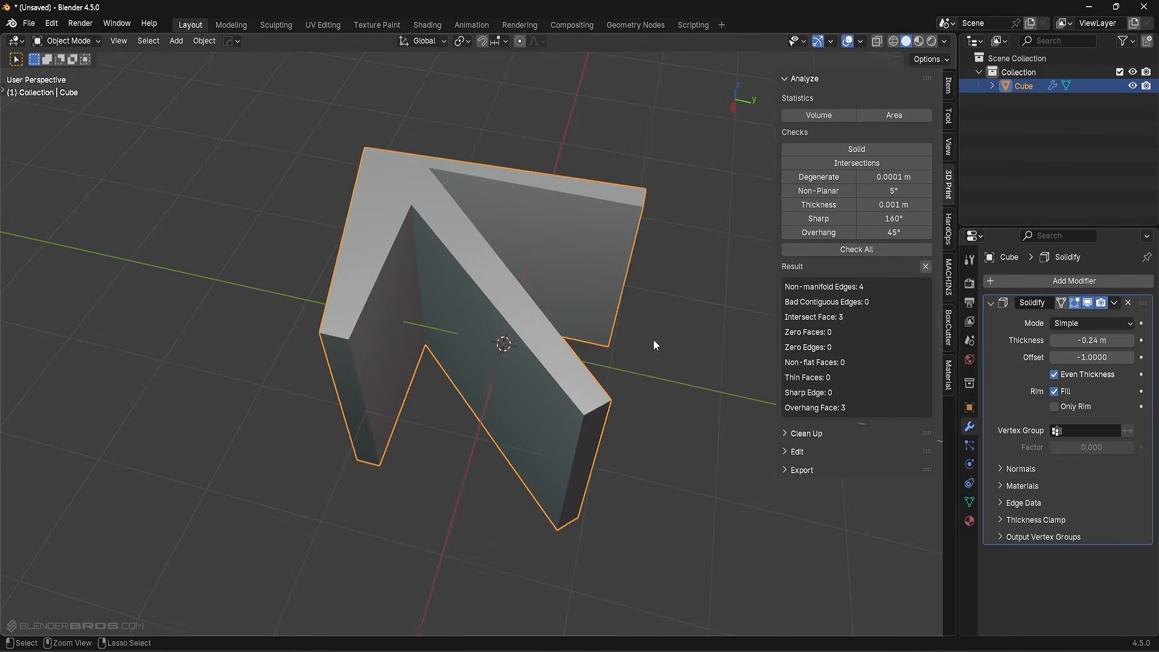
Set the Simple-mode Solidify thickness to 0.14 m and apply the modifier.
mouse_move(1111, 343)
mouse_down()
mouse_move(1134, 342)
mouse_move(1114, 320)
mouse_up()
click(1114, 302)
click(1118, 316)
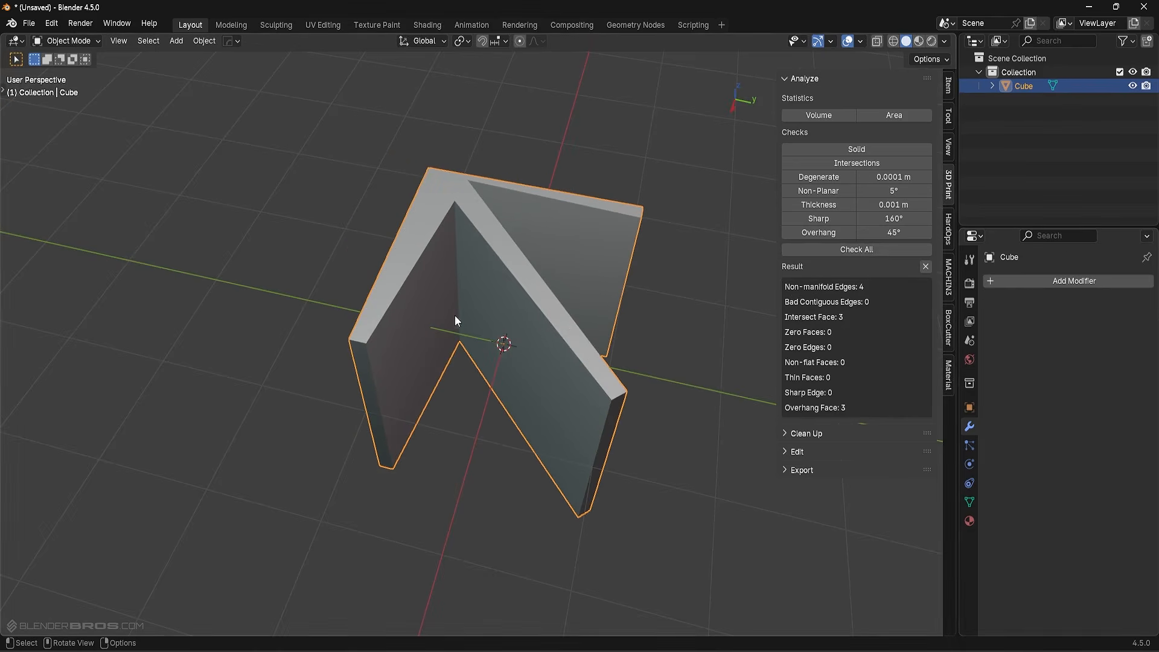
Try deleting a top face at the panel junction, and undo back to the live Solidify modifier.
key(Tab)
click(465, 189)
key(x)
click(470, 206)
mouse_move(470, 206)
middle_down()
mouse_move(516, 235)
mouse_move(488, 203)
middle_up()
key(ctrl+z)
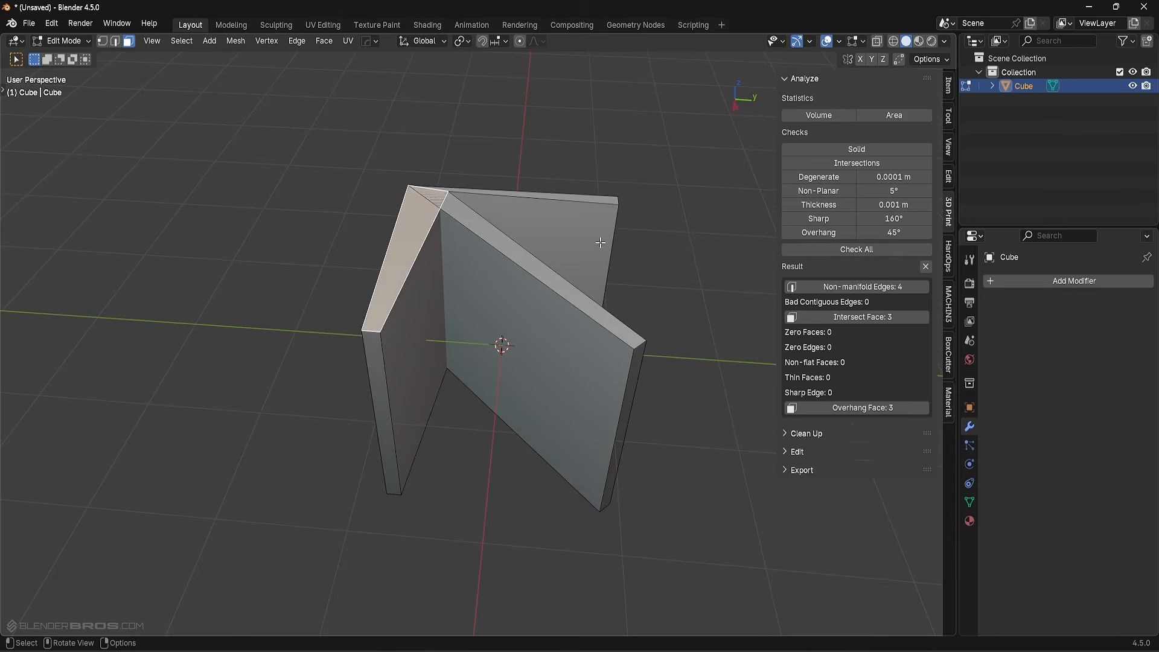
key(ctrl+z)
key(ctrl+z)
key(ctrl+z)
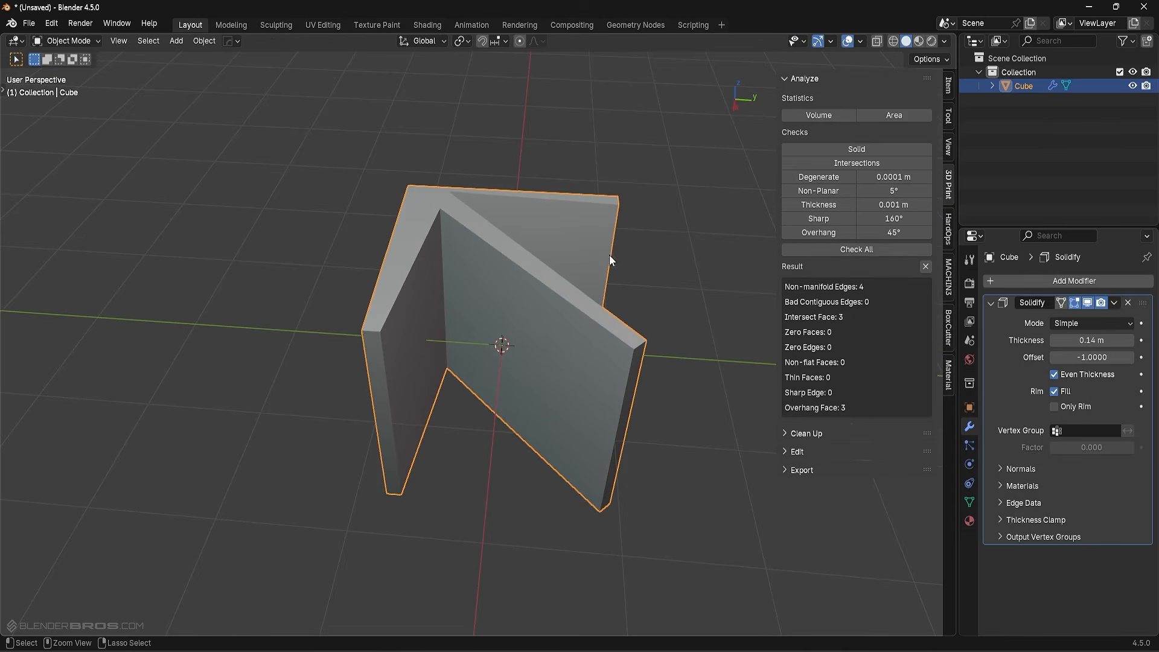
Switch the three-panel object's Solidify modifier to Complex mode and inspect the junction.
click(1080, 324)
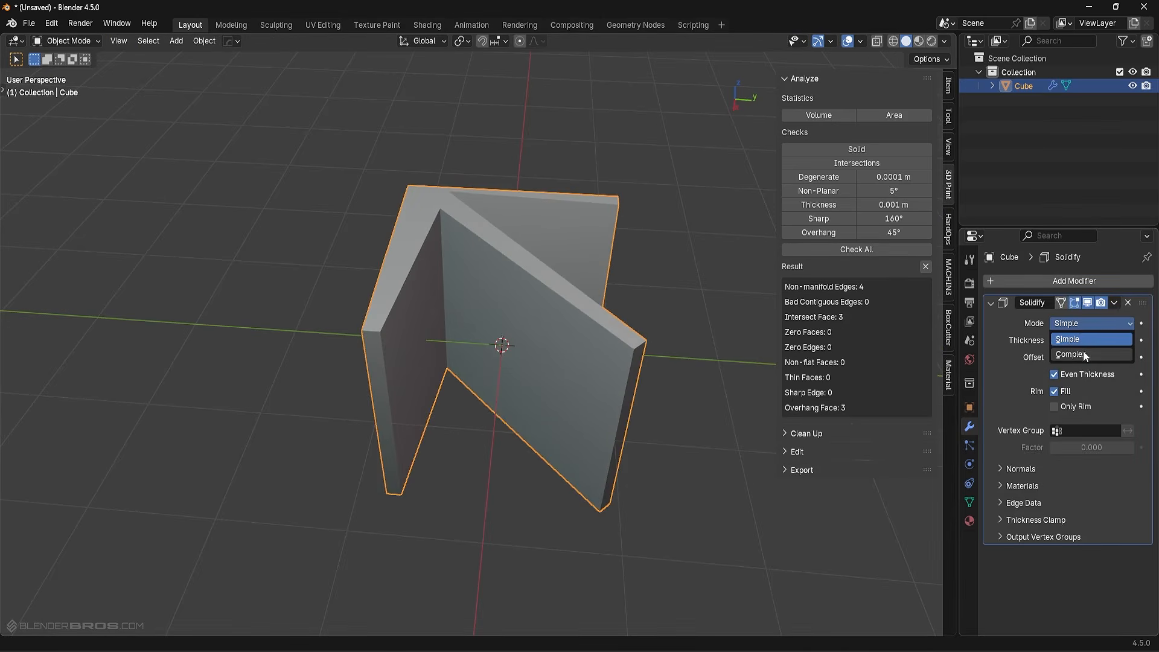
click(1084, 354)
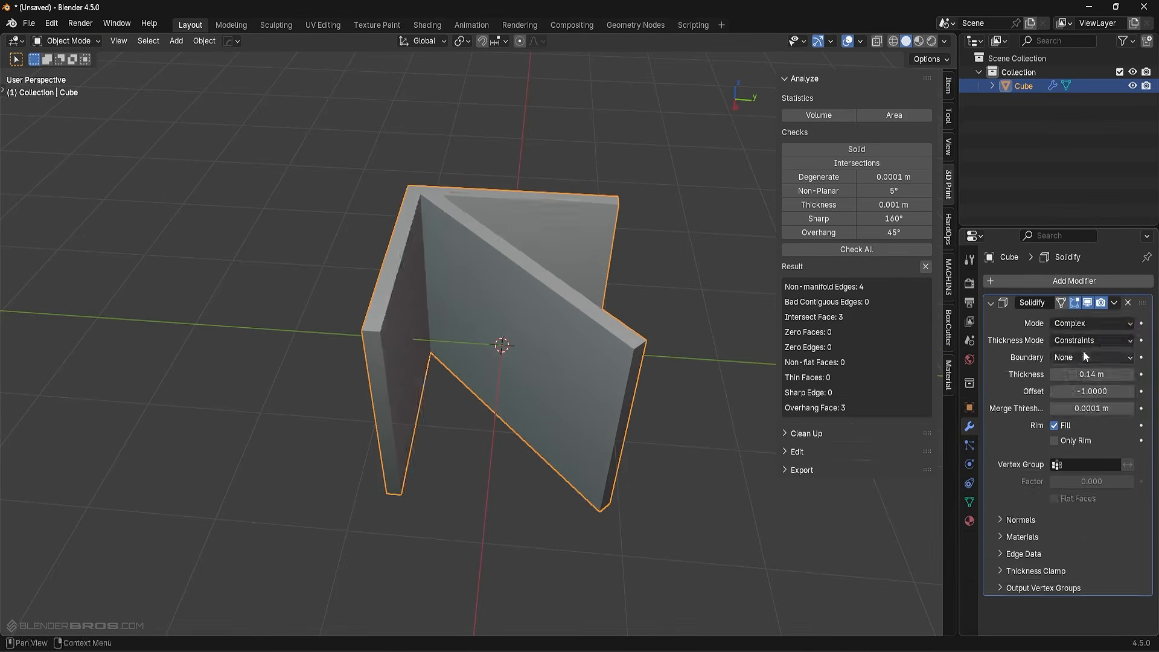
middle_drag(138, 346, 127, 361)
Compare Simple mode with Complex mode again, raising the Solidify thickness and keeping Complex with the Constraints thickness mode.
click(1083, 323)
click(1083, 337)
mouse_move(1092, 340)
mouse_down()
mouse_move(1069, 340)
mouse_move(1093, 340)
mouse_up()
click(1092, 324)
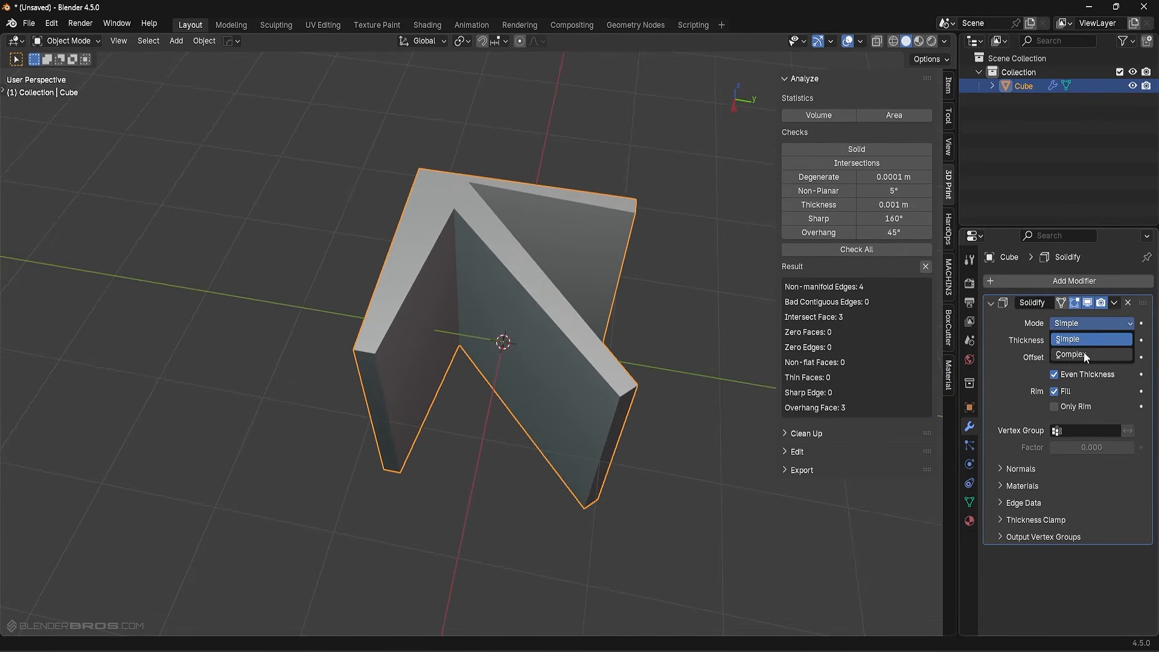
click(1084, 353)
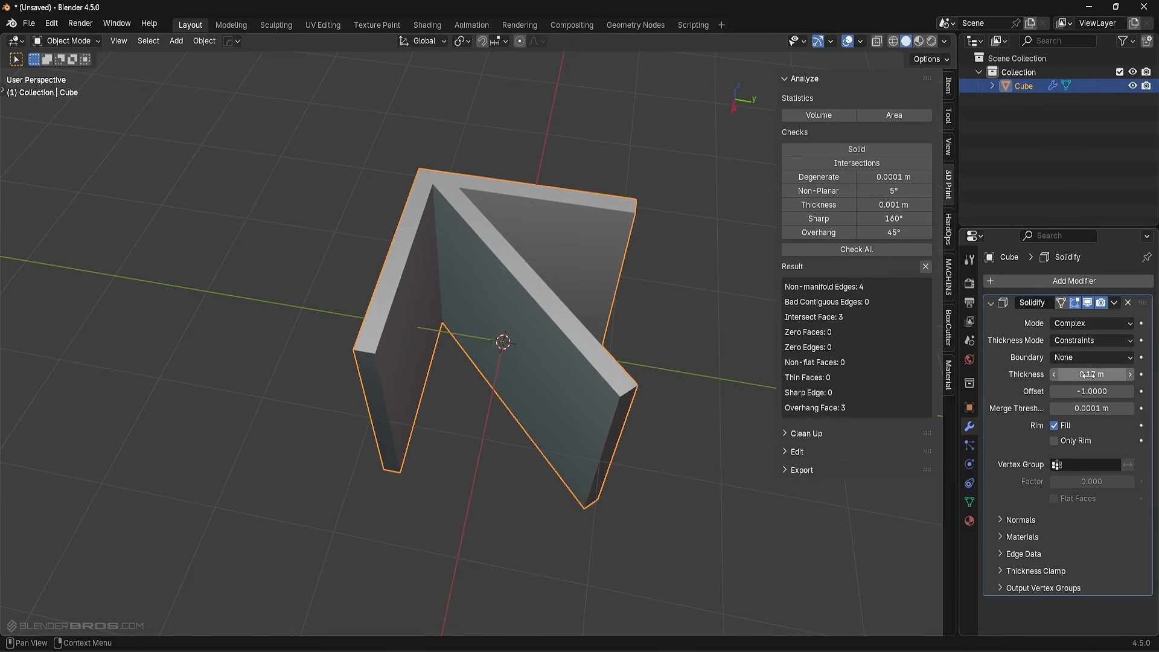
mouse_move(1088, 374)
mouse_down()
mouse_move(1100, 374)
mouse_move(1060, 375)
mouse_move(1088, 375)
mouse_up()
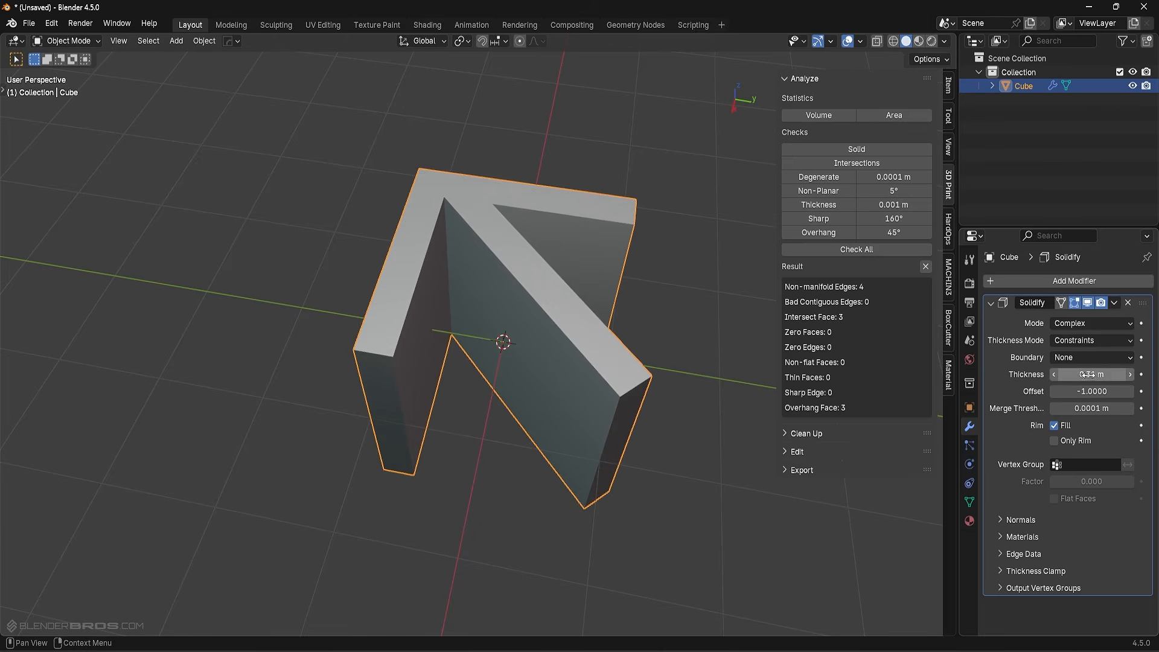
click(1096, 339)
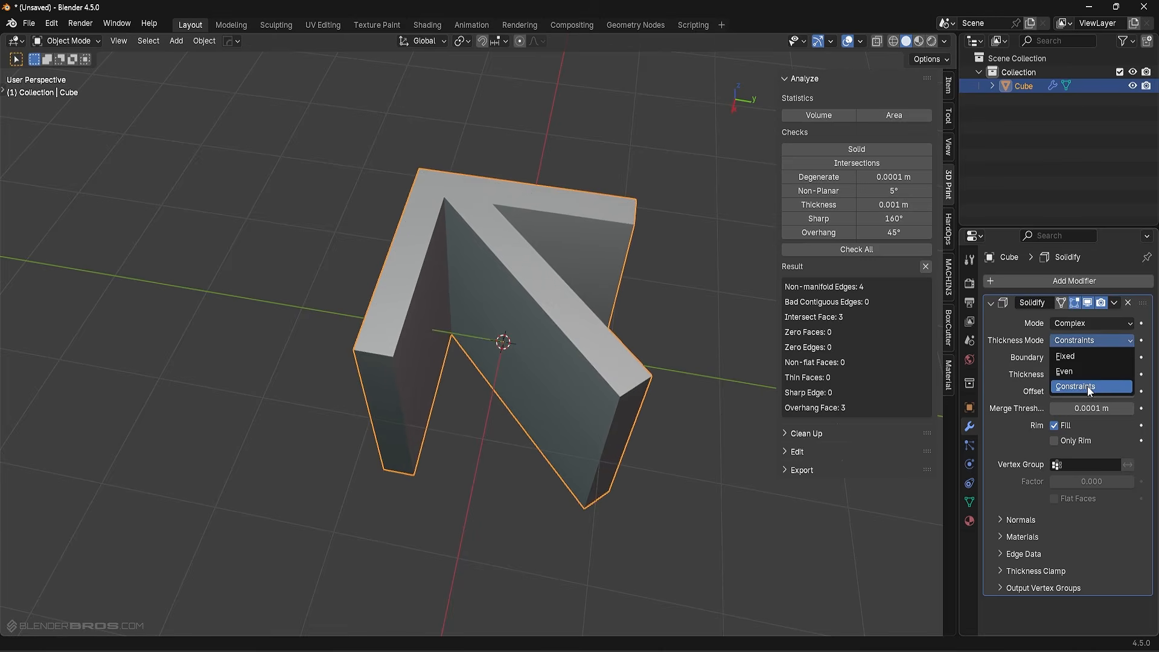
Apply the Complex-mode Solidify modifier and run all 3D Print checks on the mesh in Edit Mode.
click(1115, 304)
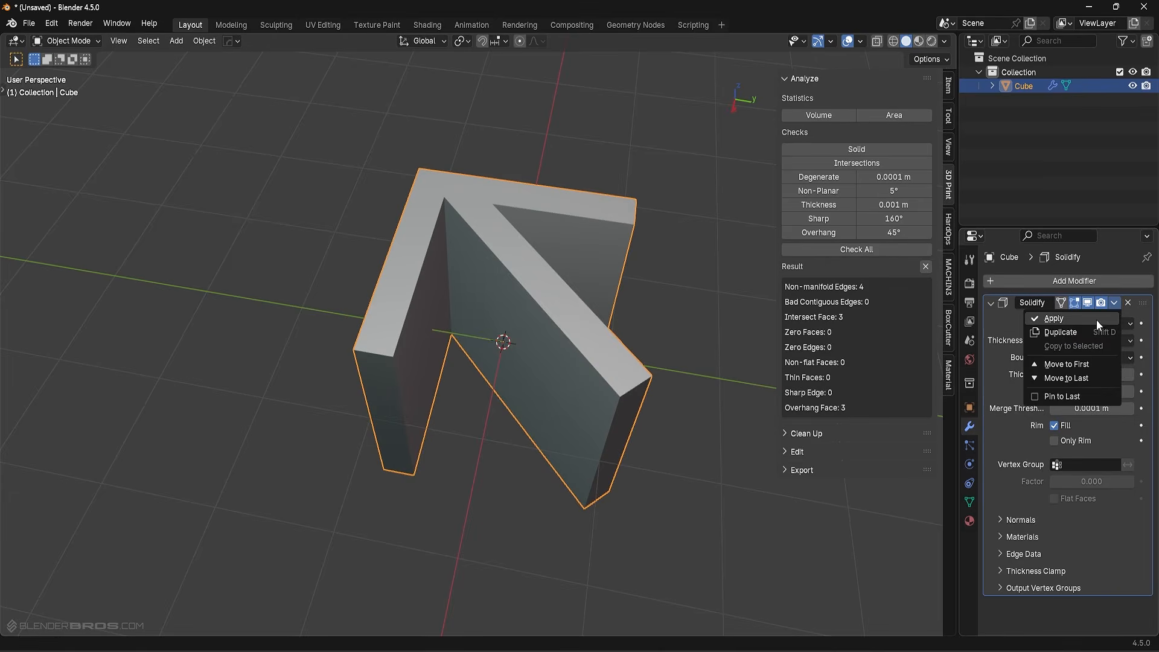
click(1096, 321)
key(Tab)
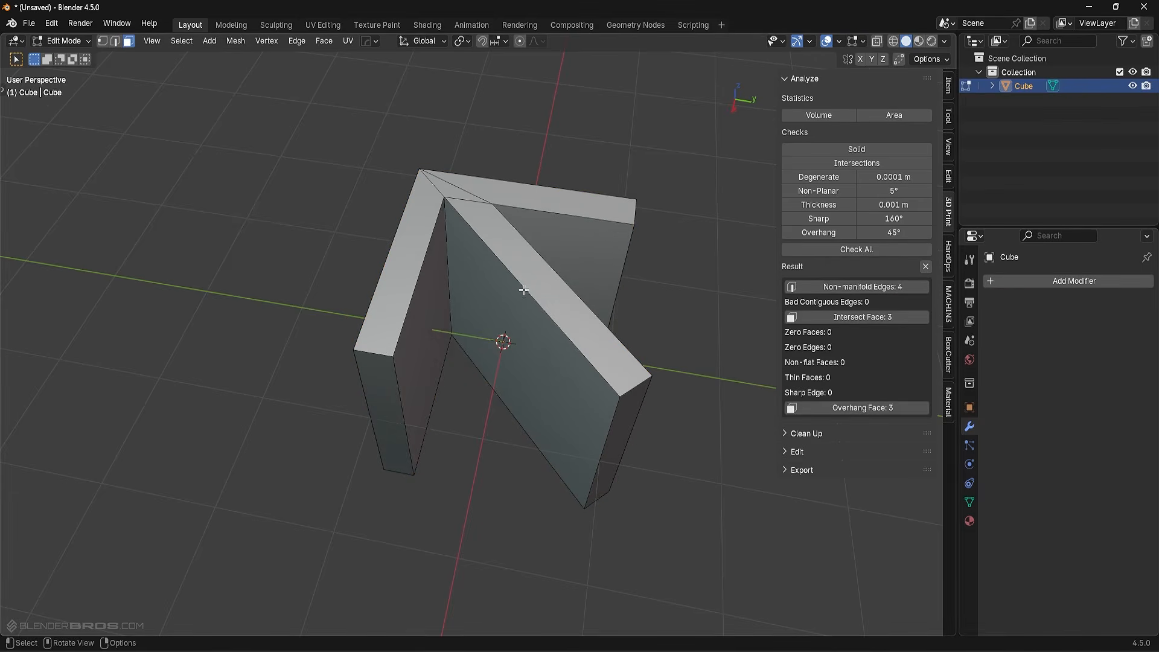
click(883, 247)
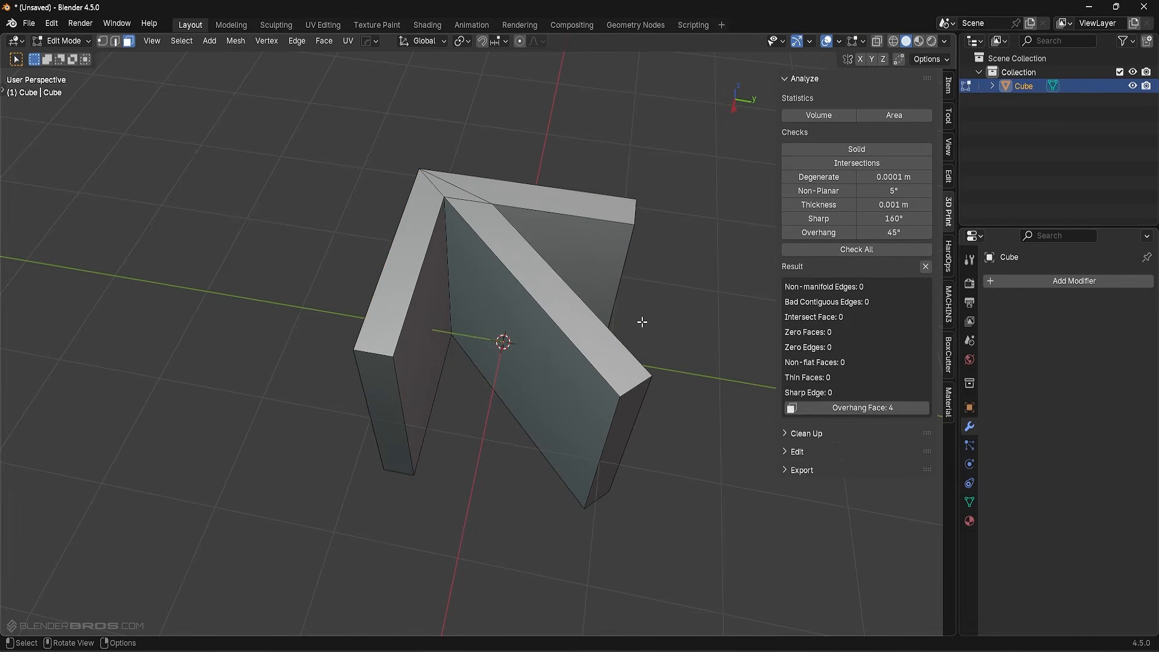
Inspect the vertices and edges at the thickened mesh's top junction and select the whole mesh.
middle_drag(642, 321, 561, 320)
key(2)
scroll(561, 320, up, 5)
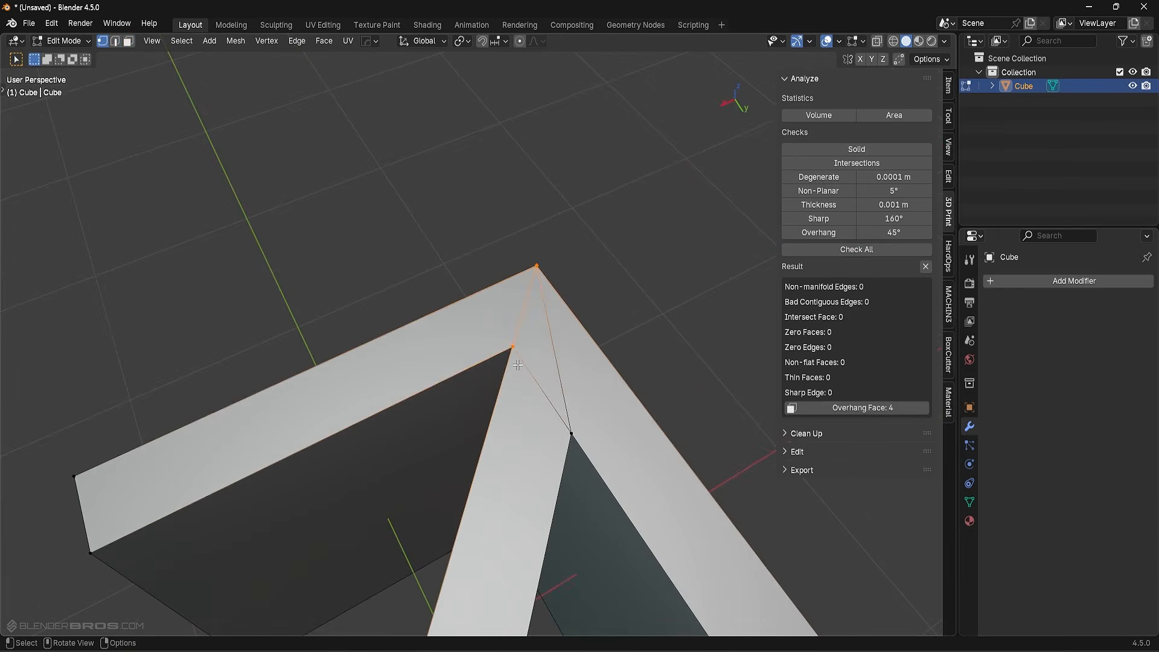
click(534, 394)
middle_drag(566, 374, 563, 313)
scroll(608, 372, down, 8)
key(a)
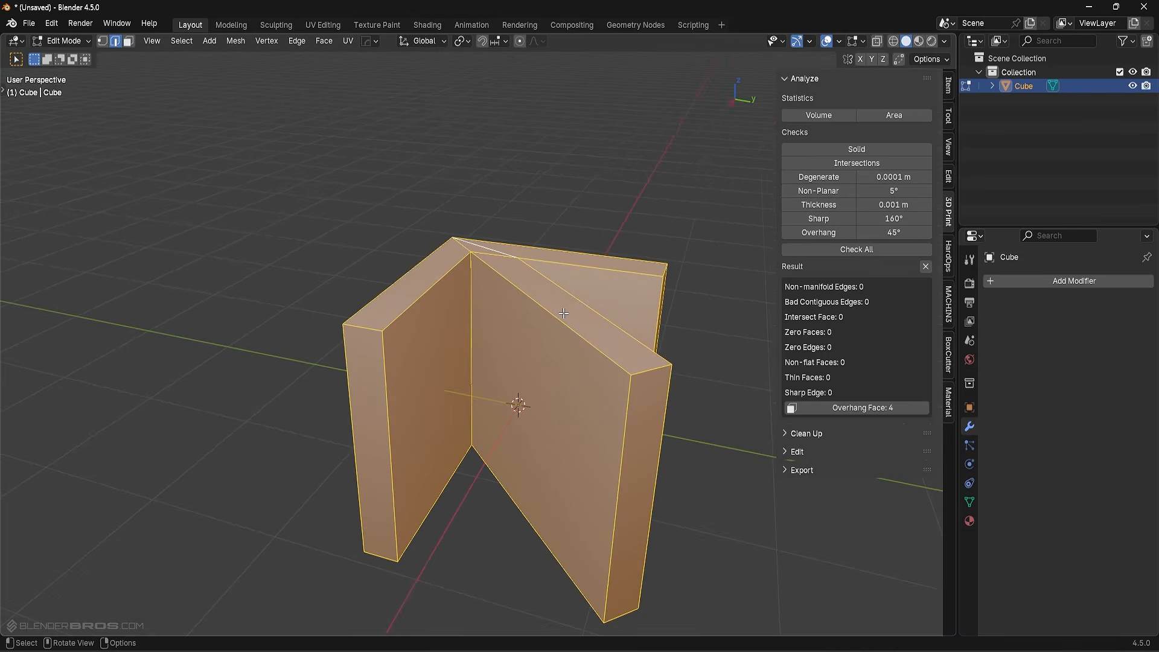
Simplify the selected mesh with Limited Dissolve and rerun all 3D Print checks on it.
key(x)
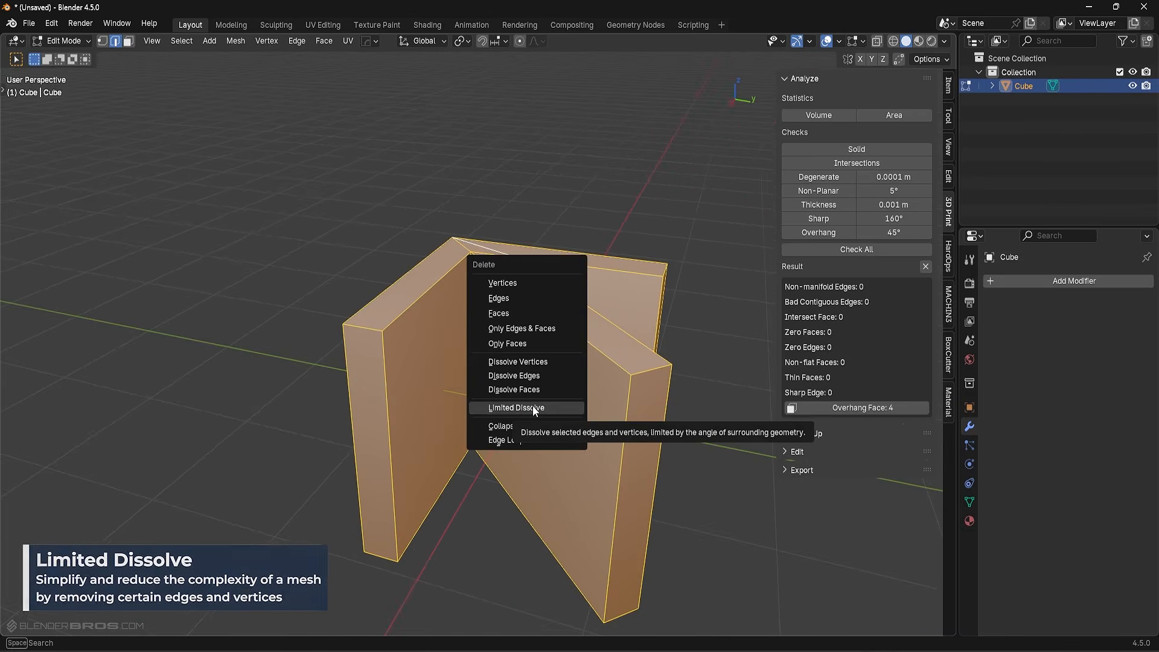
click(532, 406)
middle_drag(543, 339, 864, 224)
click(871, 250)
middle_drag(584, 350, 663, 323)
key(Tab)
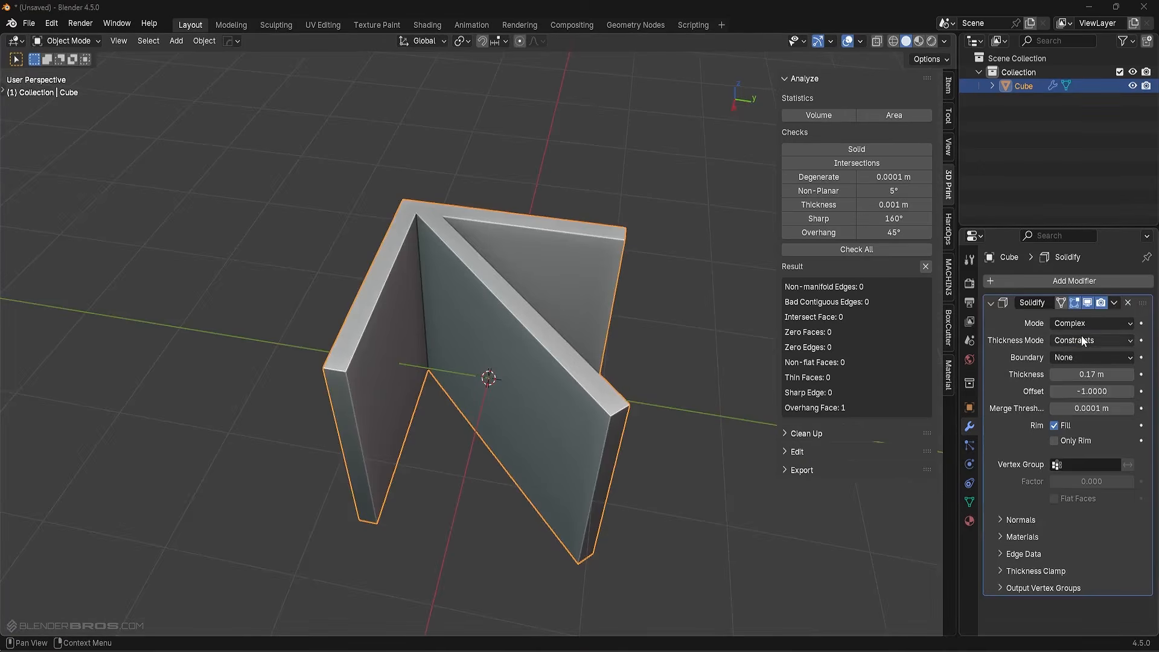
Compare the Even, Fixed and Constraints thickness modes on the Complex-mode Solidify modifier.
click(1082, 336)
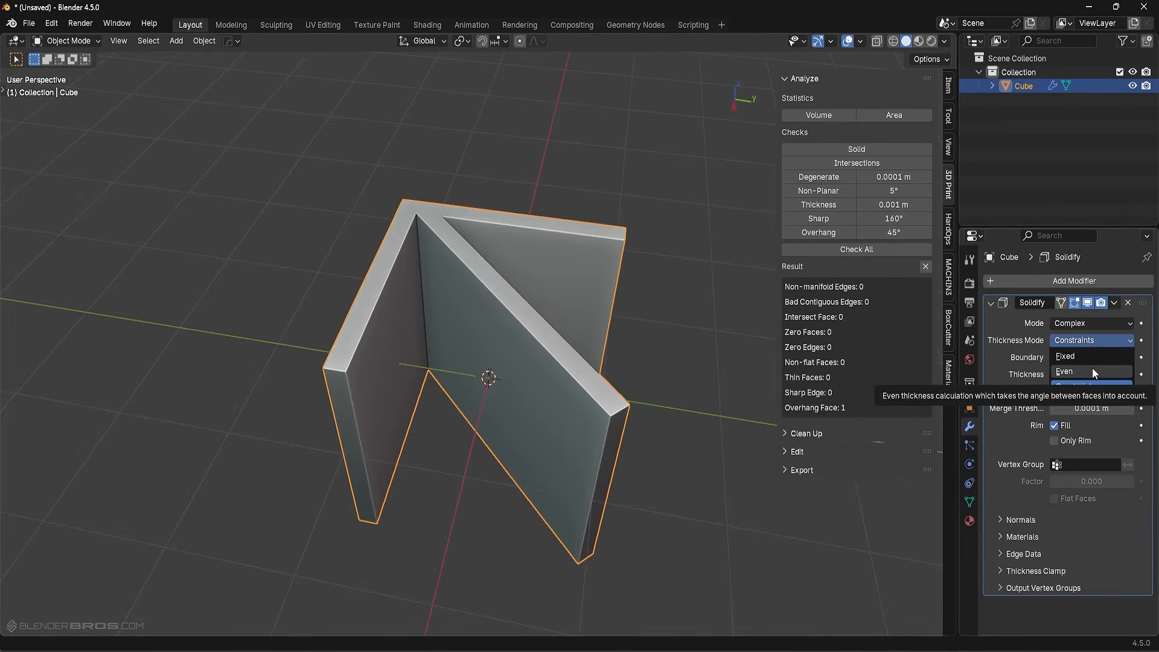
click(1091, 370)
click(1085, 339)
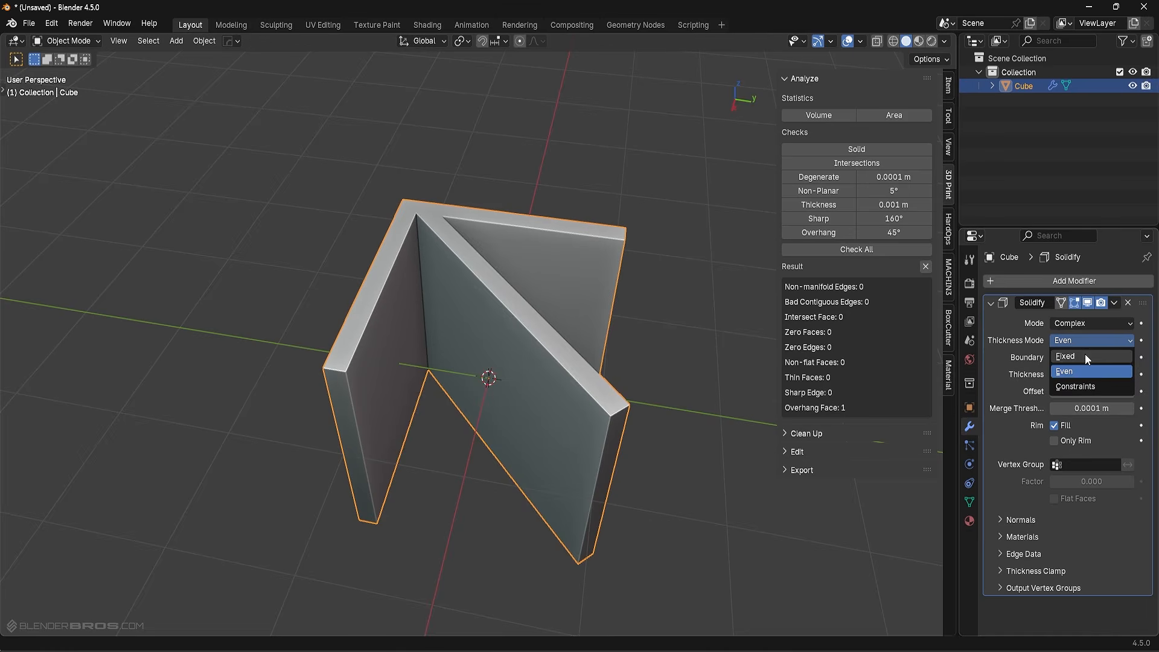
click(1085, 354)
click(1091, 341)
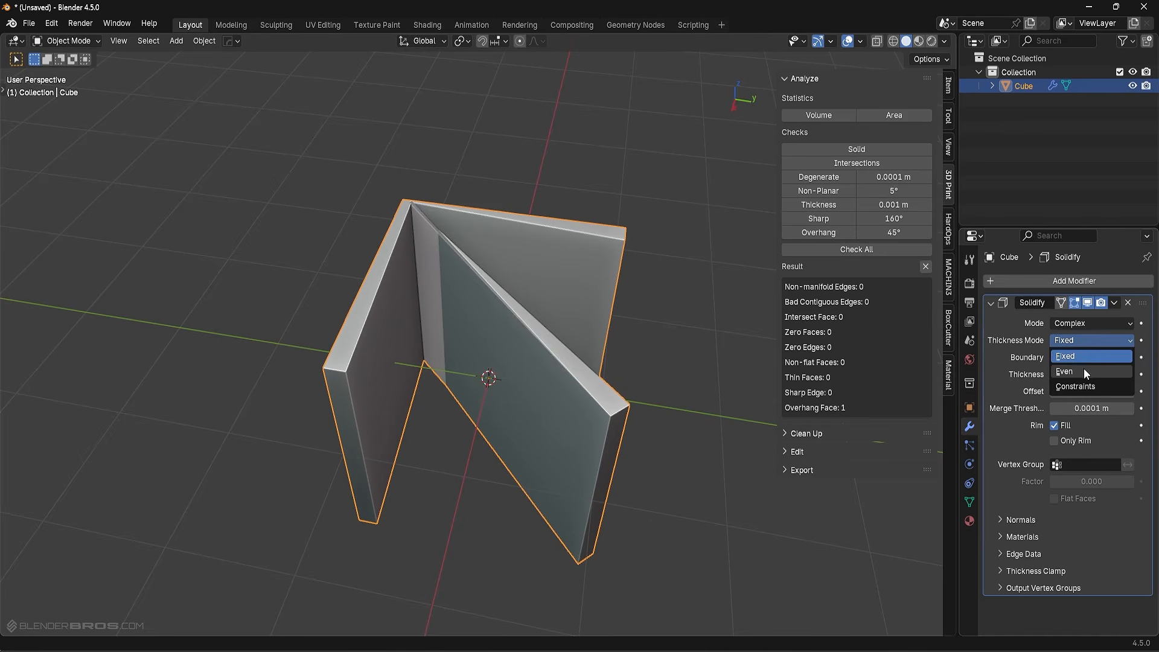
click(1085, 371)
click(1081, 340)
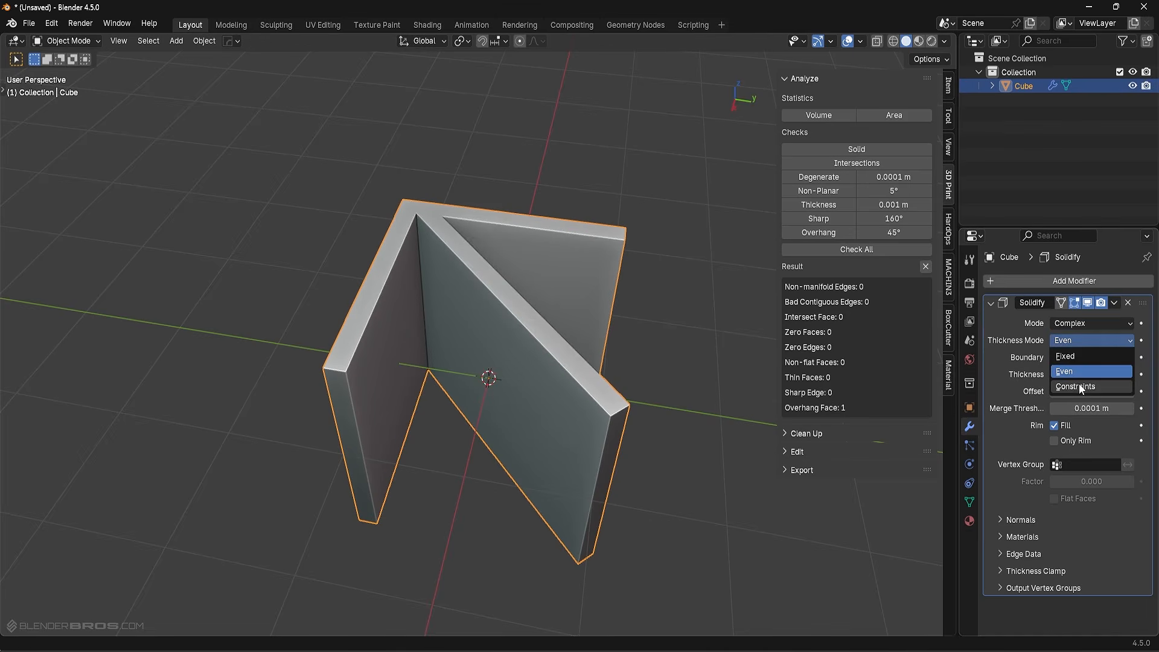
click(1078, 383)
Set the Complex-mode Solidify thickness mode to Fixed and raise the thickness to 0.27 m.
click(1085, 338)
click(1077, 357)
click(1084, 342)
click(1080, 357)
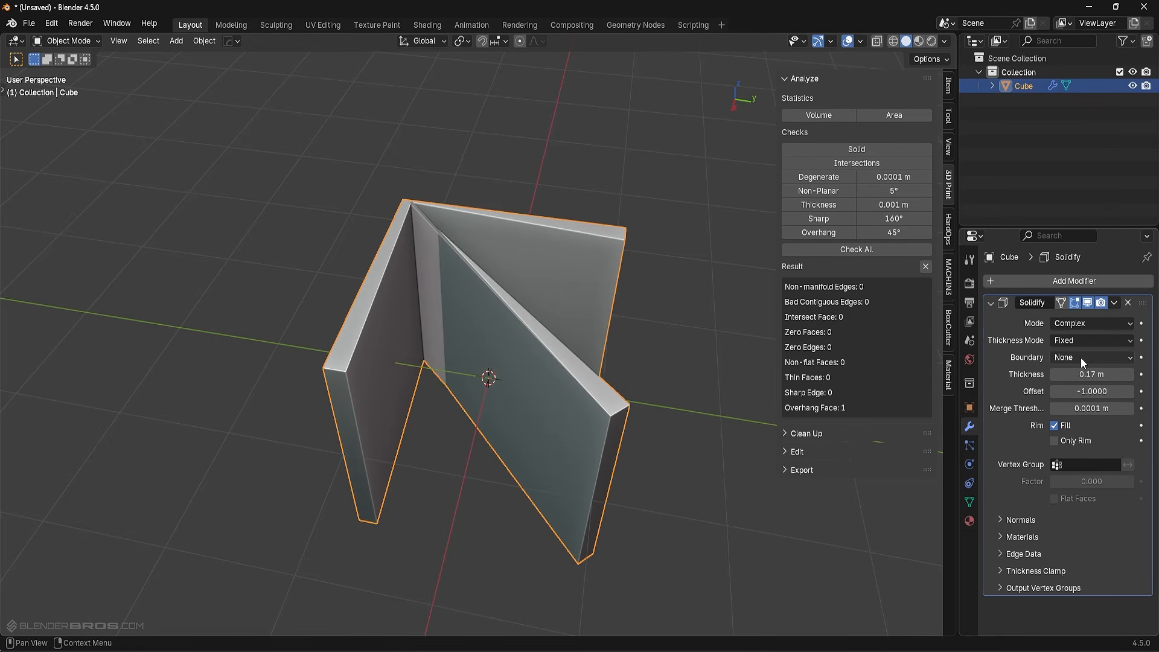
click(1087, 322)
click(1095, 351)
drag(1103, 374, 1144, 374)
drag(1103, 374, 1102, 374)
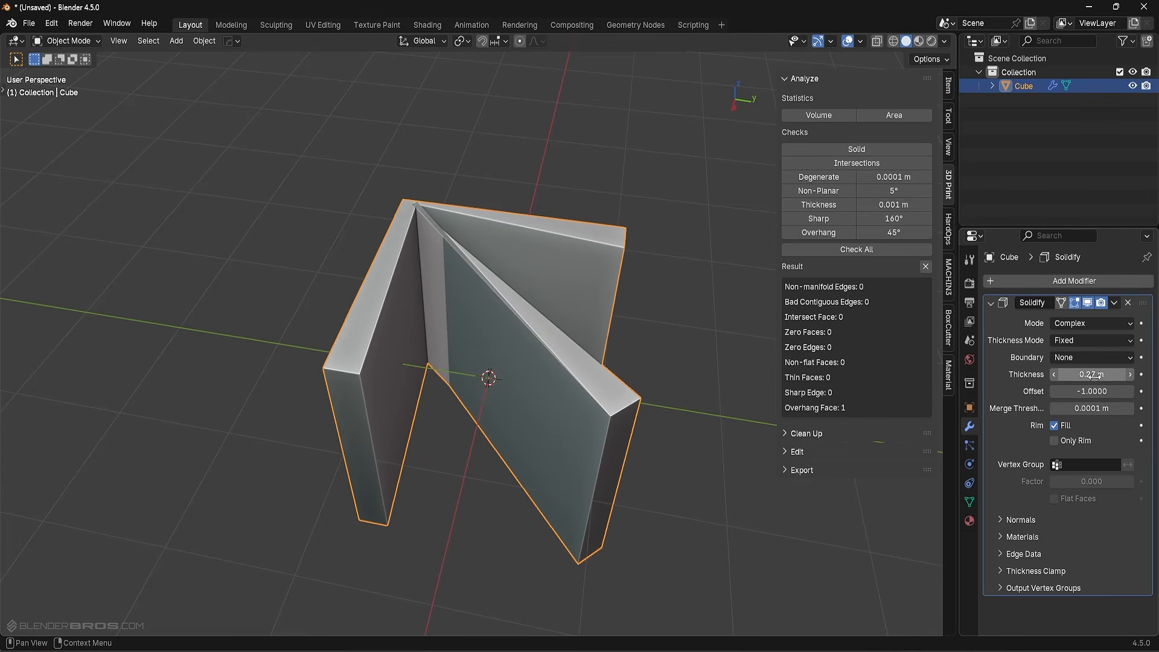
Apply the Fixed-thickness Solidify modifier, run all 3D Print checks on the mesh, and undo the modifier's application.
click(1114, 303)
click(1099, 320)
key(Tab)
scroll(436, 299, up, 3)
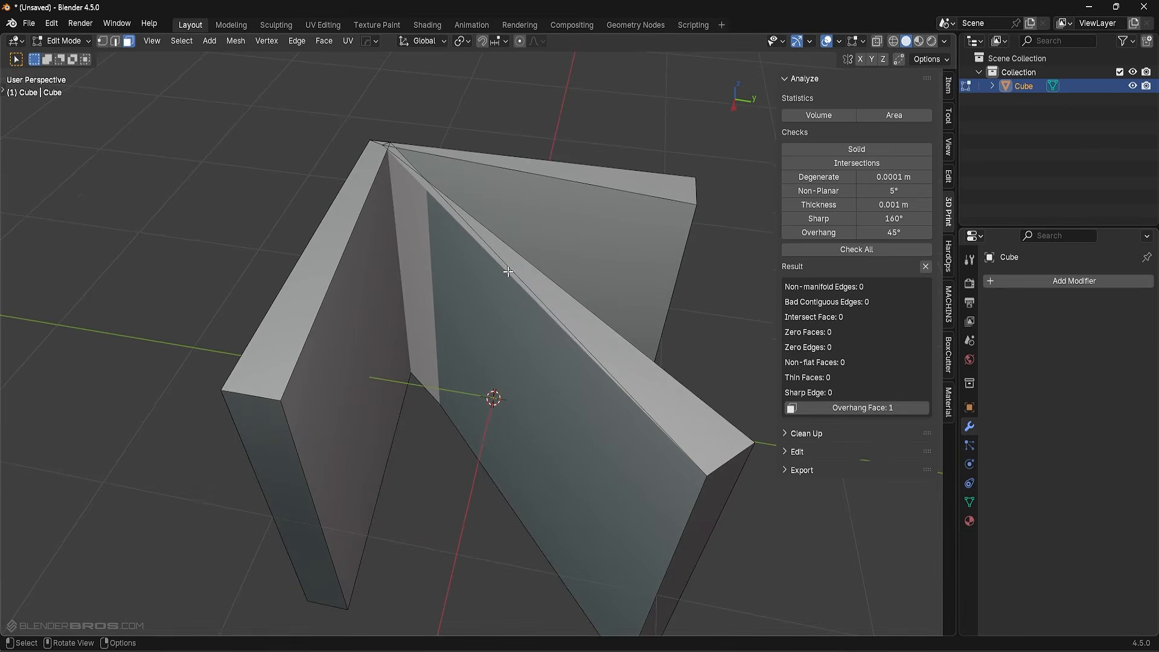
click(877, 249)
middle_drag(548, 270, 585, 215)
key(1)
key(Tab)
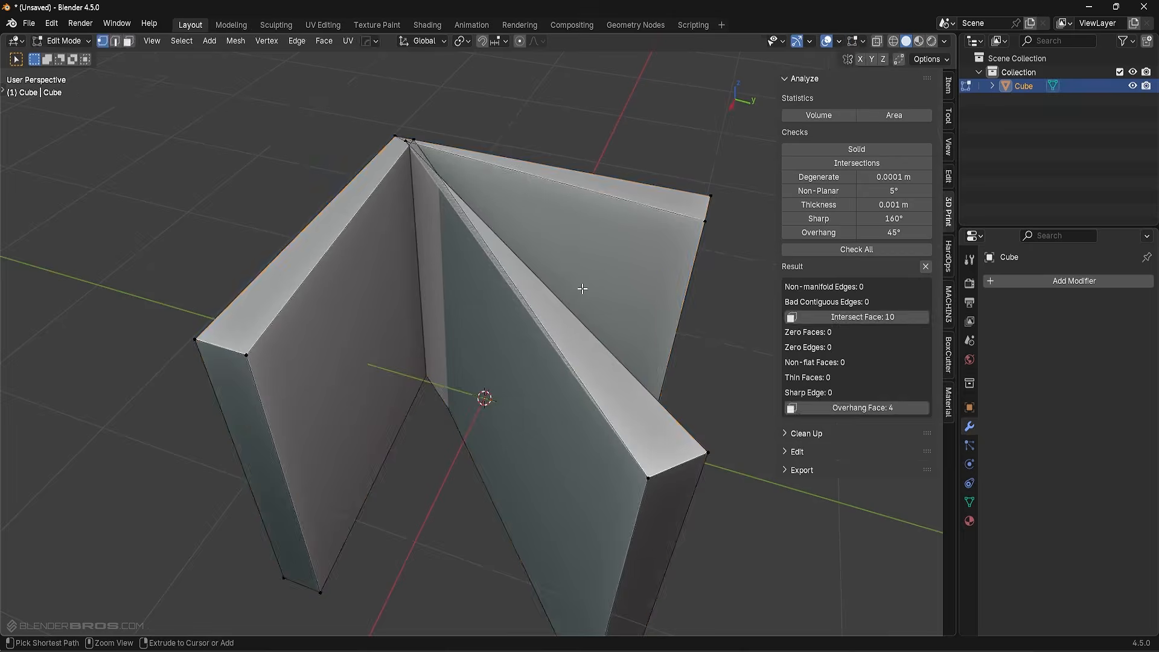
key(ctrl+shift+s)
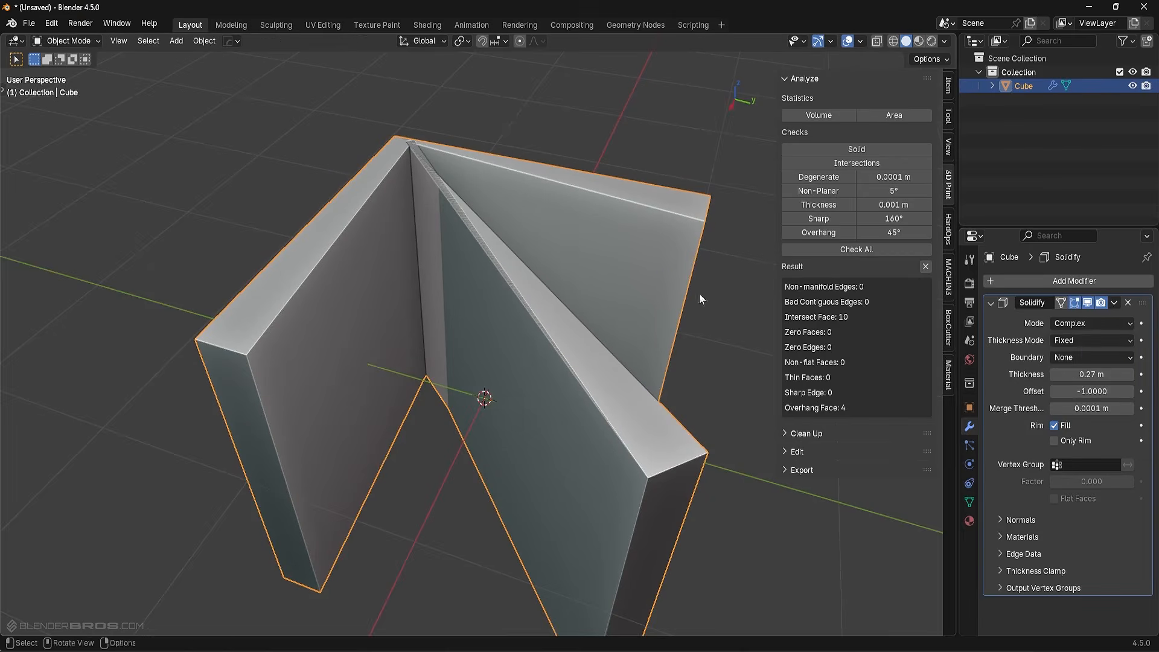
Set the Solidify thickness mode to Constraints and turn off the modifier's display in Edit Mode.
click(1089, 341)
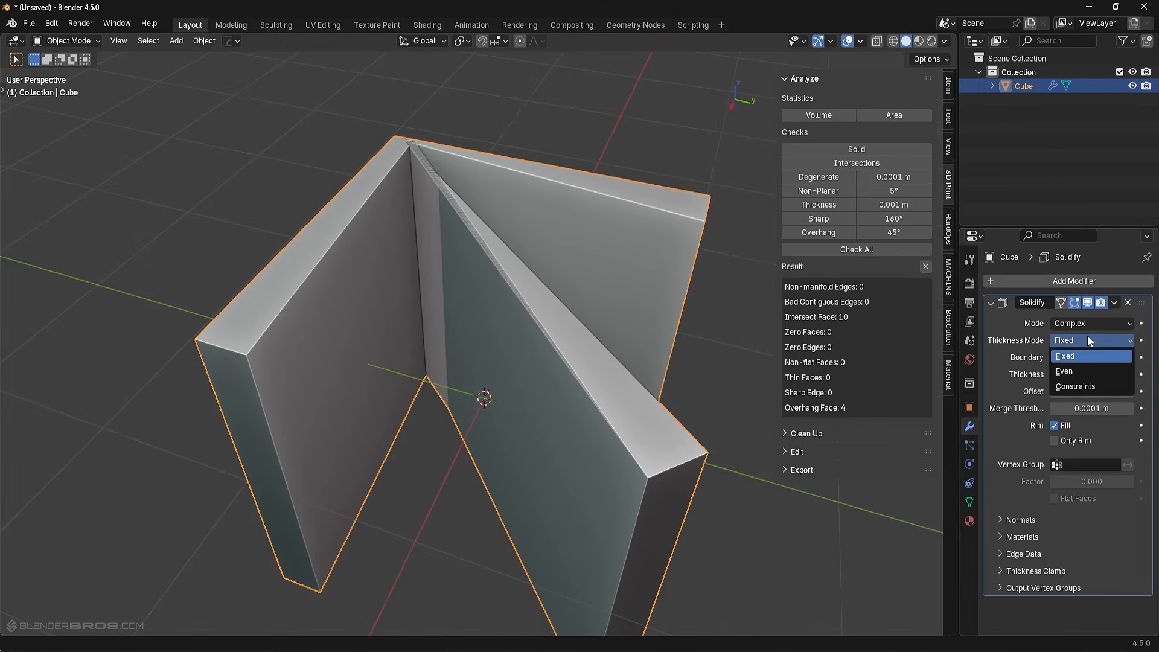
click(1091, 389)
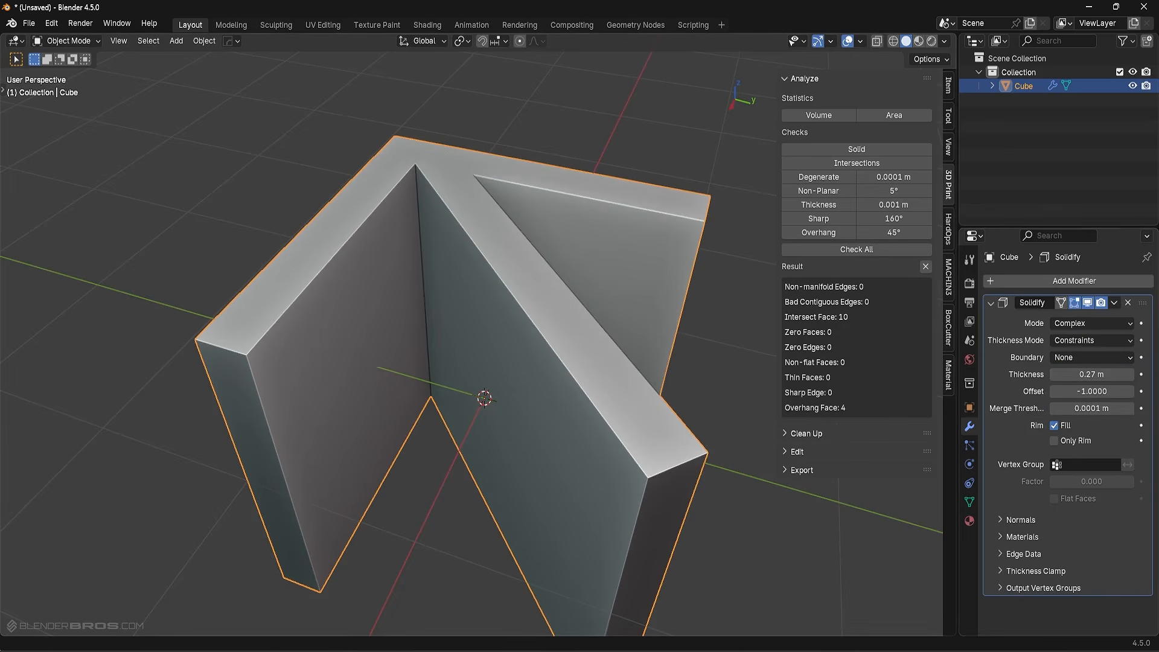
scroll(559, 414, up, 3)
key(Tab)
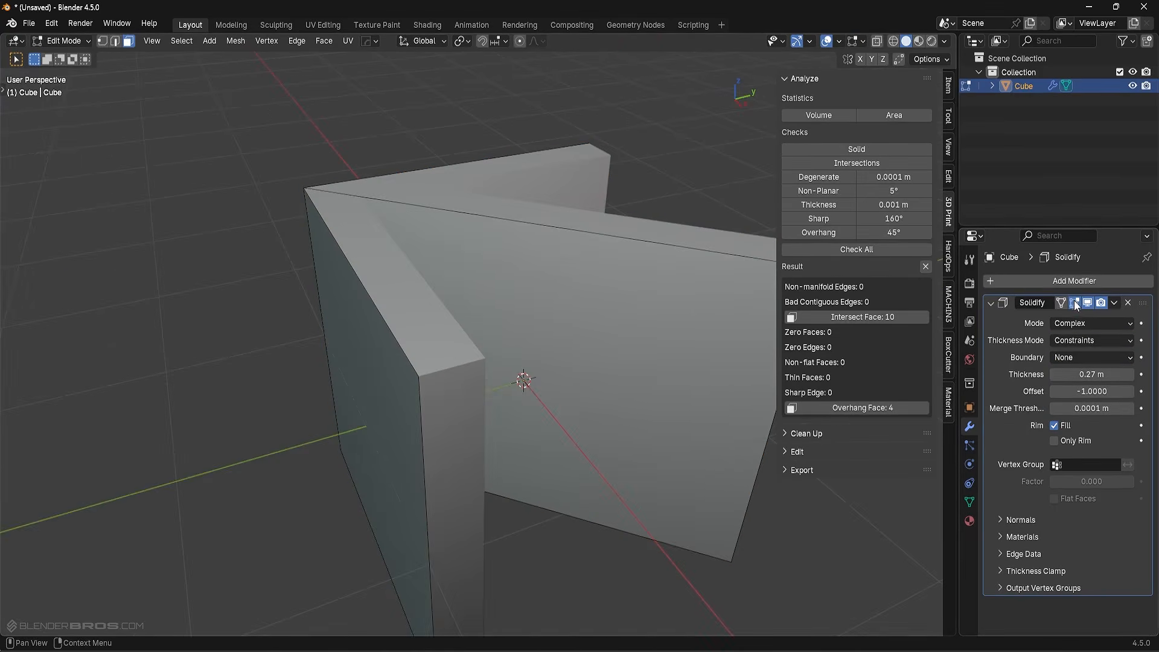
click(1075, 303)
Inset the outer face of one end panel and extrude the inset outward to form a recess on its inner side.
middle_drag(595, 361, 621, 374)
click(523, 433)
middle_drag(685, 450, 684, 418)
key(i)
click(613, 411)
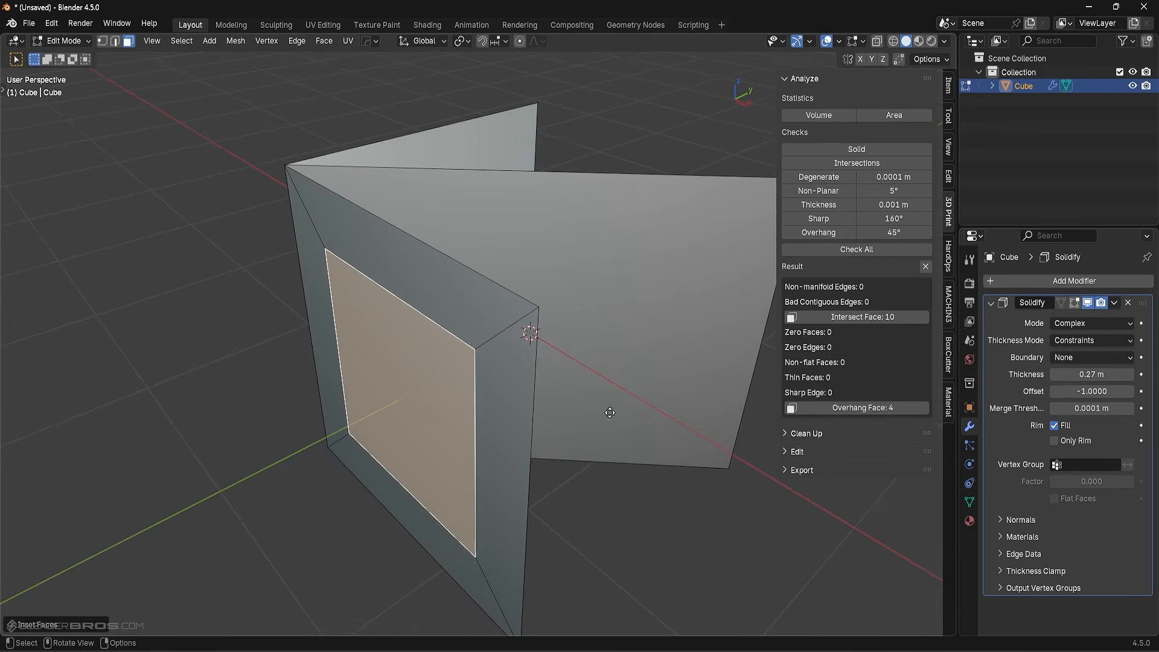
key(e)
click(542, 441)
key(Tab)
middle_drag(543, 441, 498, 339)
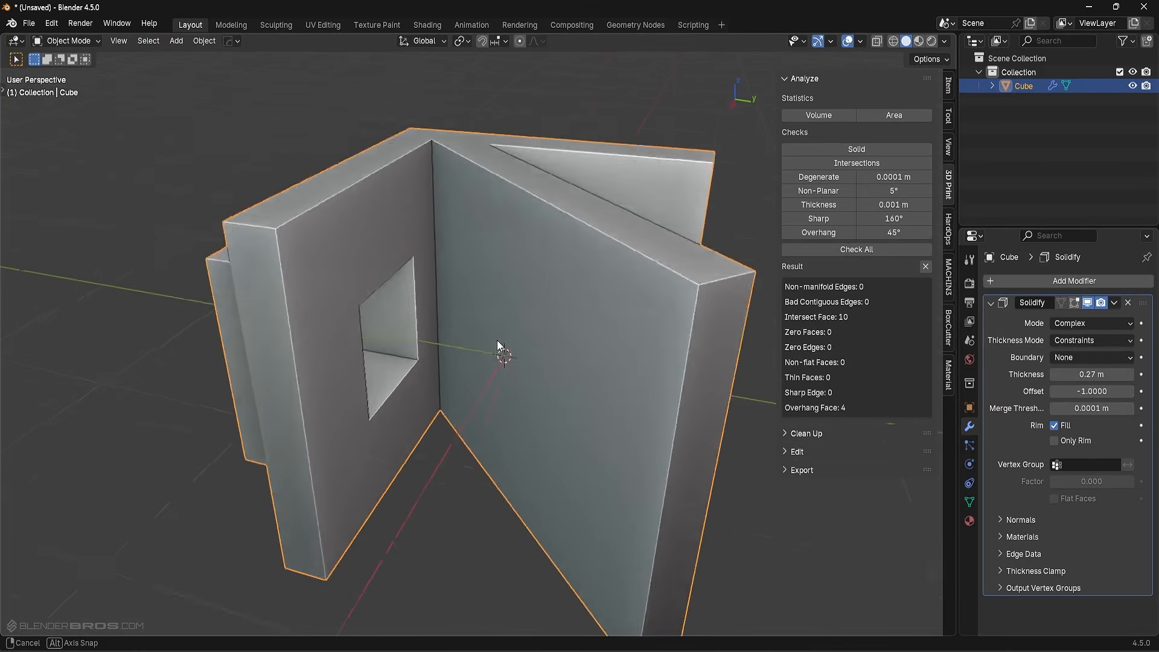
Switch the Solidify thickness mode to Even and inspect the recessed panel's inner side.
click(1090, 340)
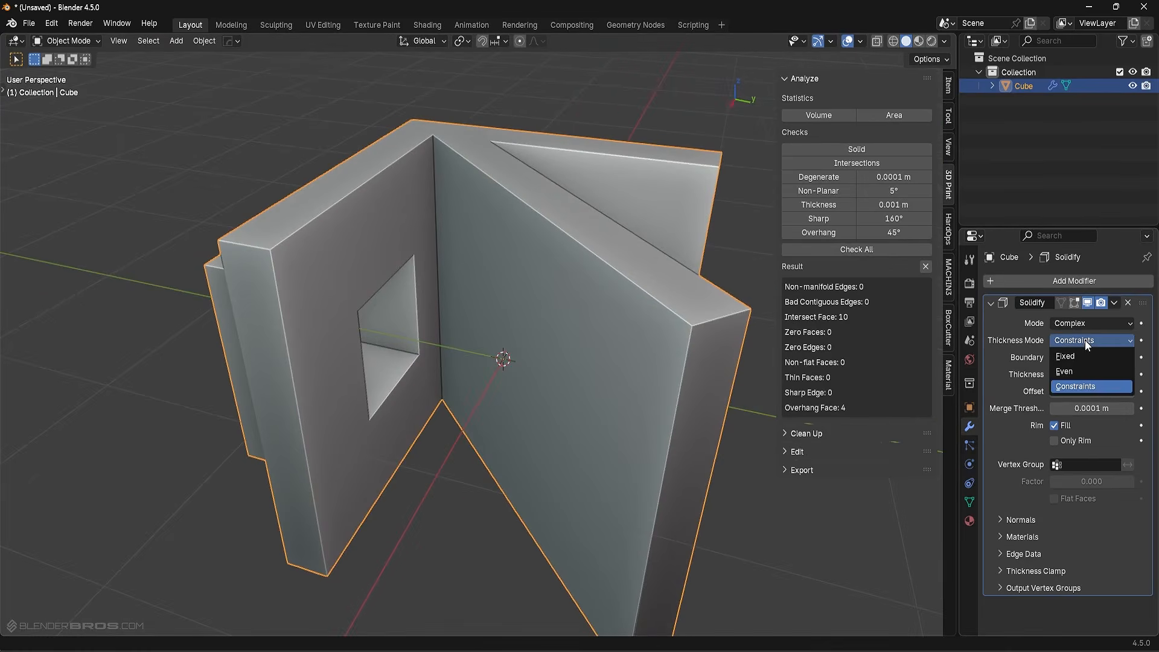
click(1082, 371)
middle_drag(544, 393, 418, 312)
scroll(339, 295, up, 3)
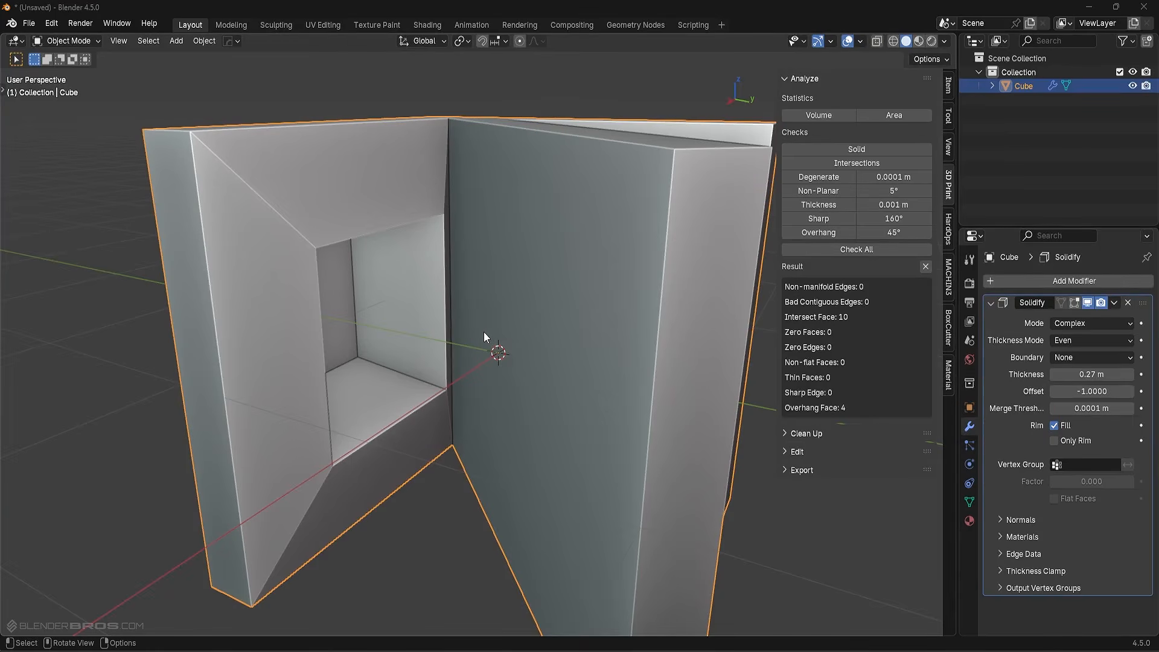
middle_drag(407, 272, 459, 266)
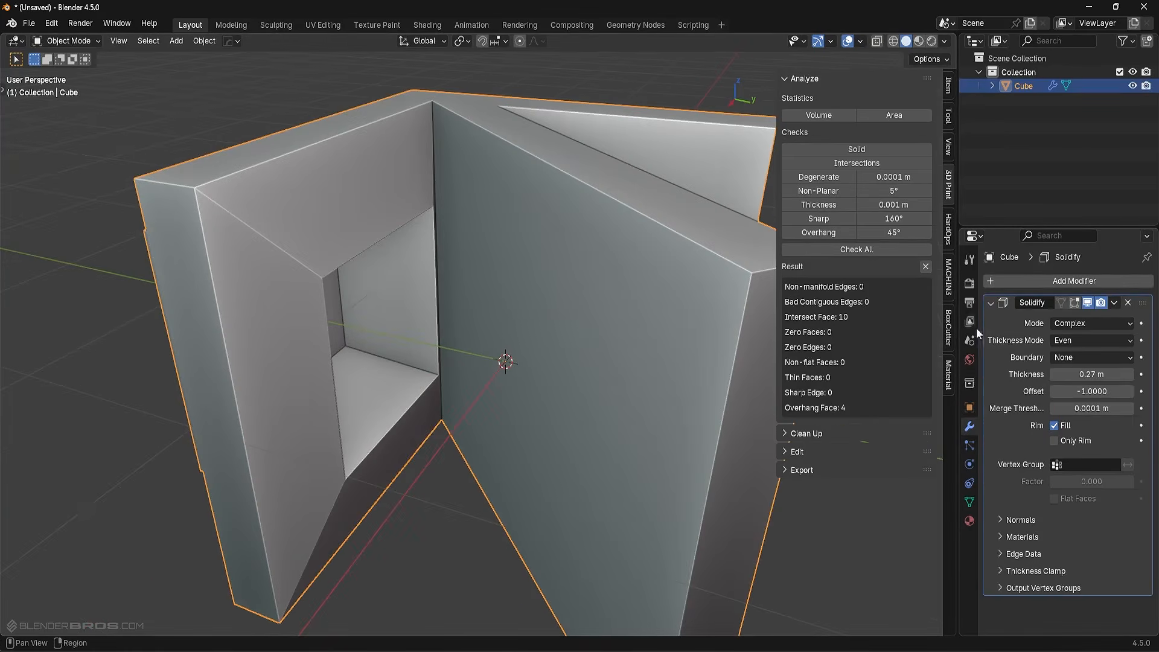
Return the Solidify thickness mode to Constraints and inspect the recess and the panels' junction.
click(1068, 342)
click(1073, 386)
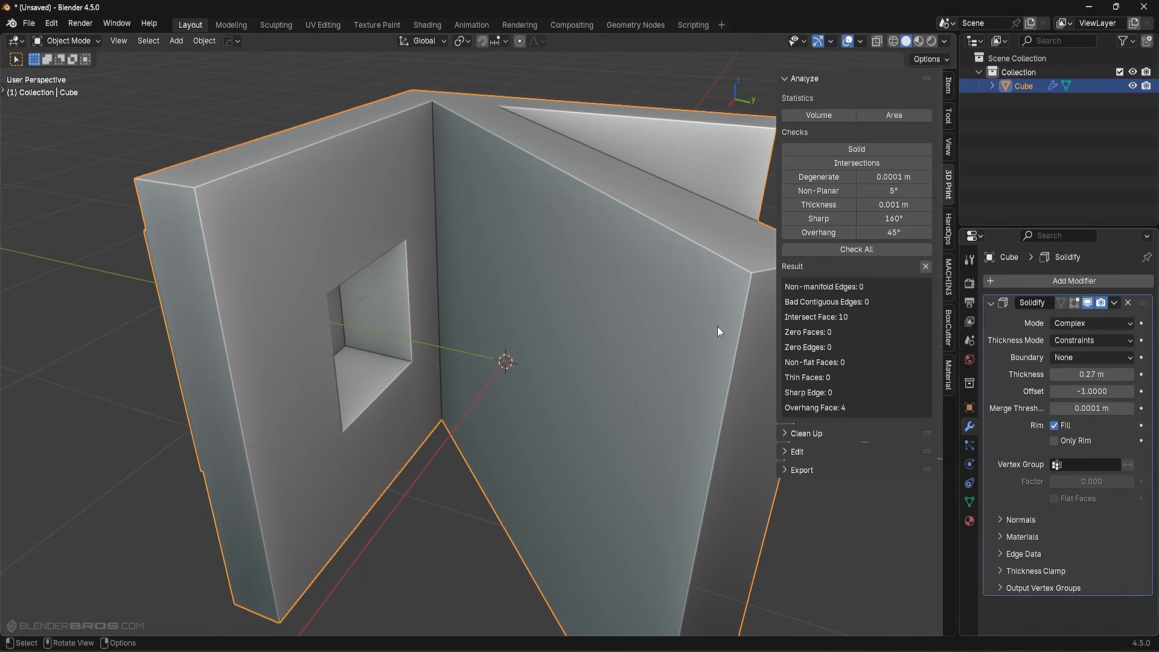
click(1080, 341)
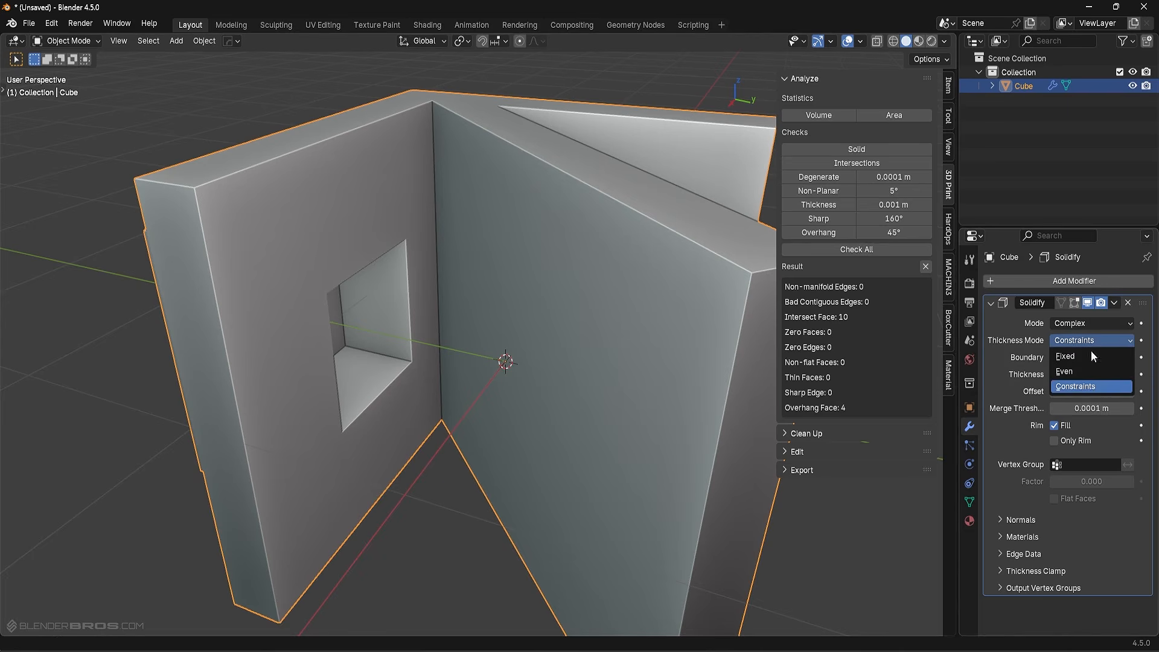
click(1080, 387)
middle_drag(538, 271, 544, 301)
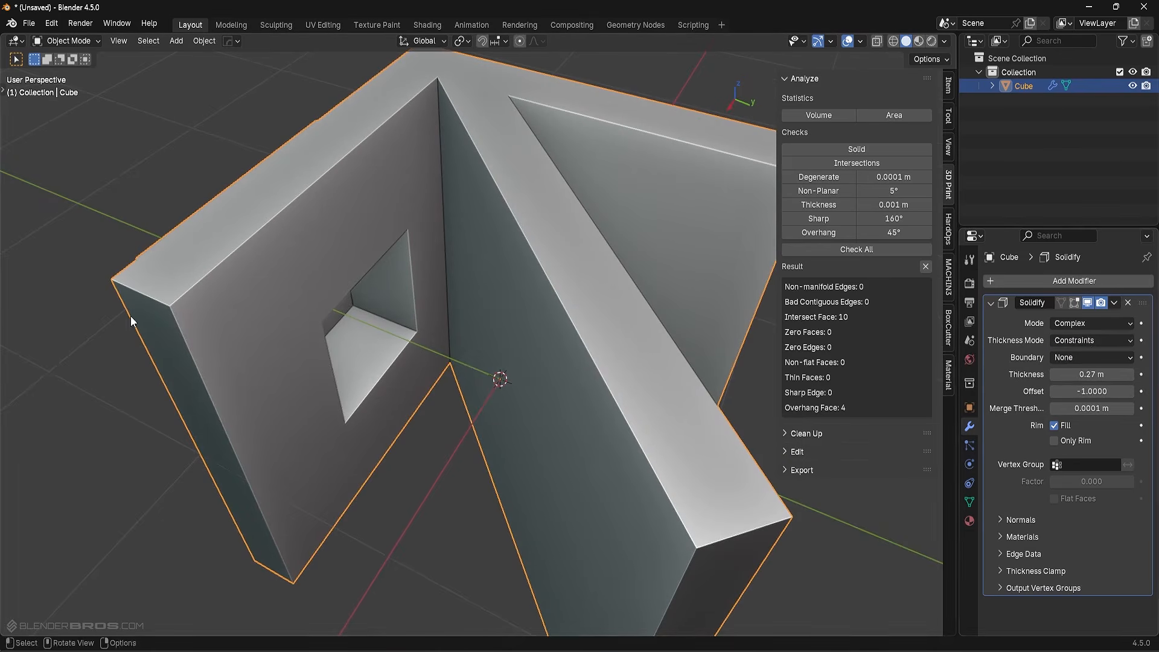
middle_drag(762, 397, 671, 381)
Set the Solidify thickness to 0.17 m and the offset to 0.
drag(1092, 375, 1057, 374)
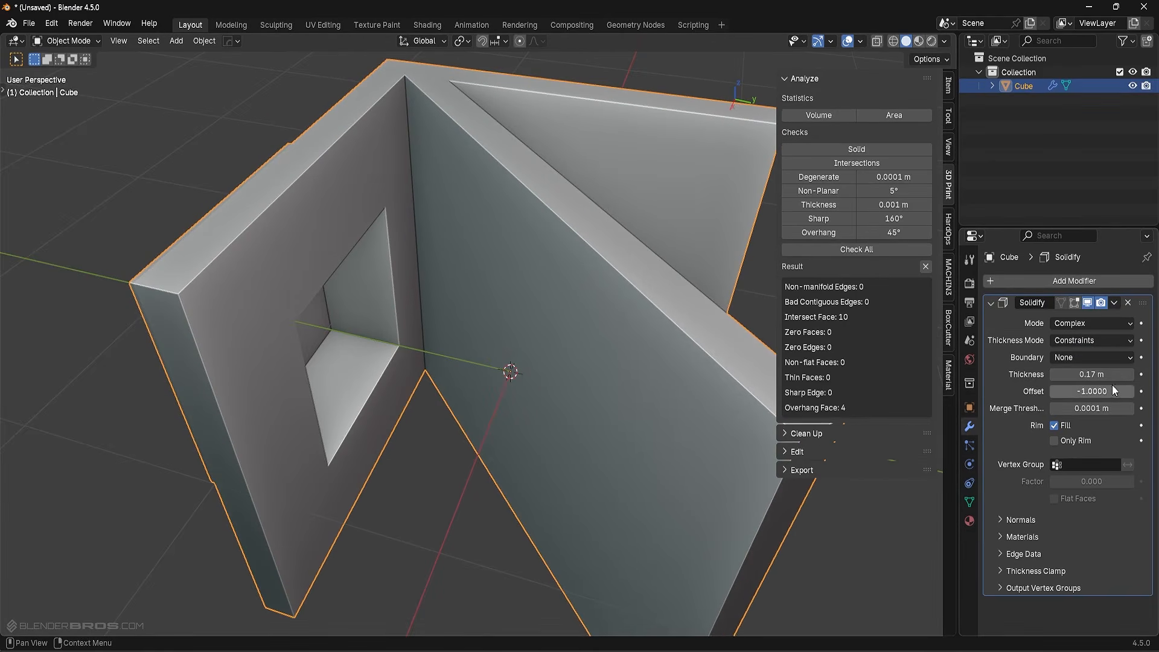
click(1103, 390)
text(0)
key(Return)
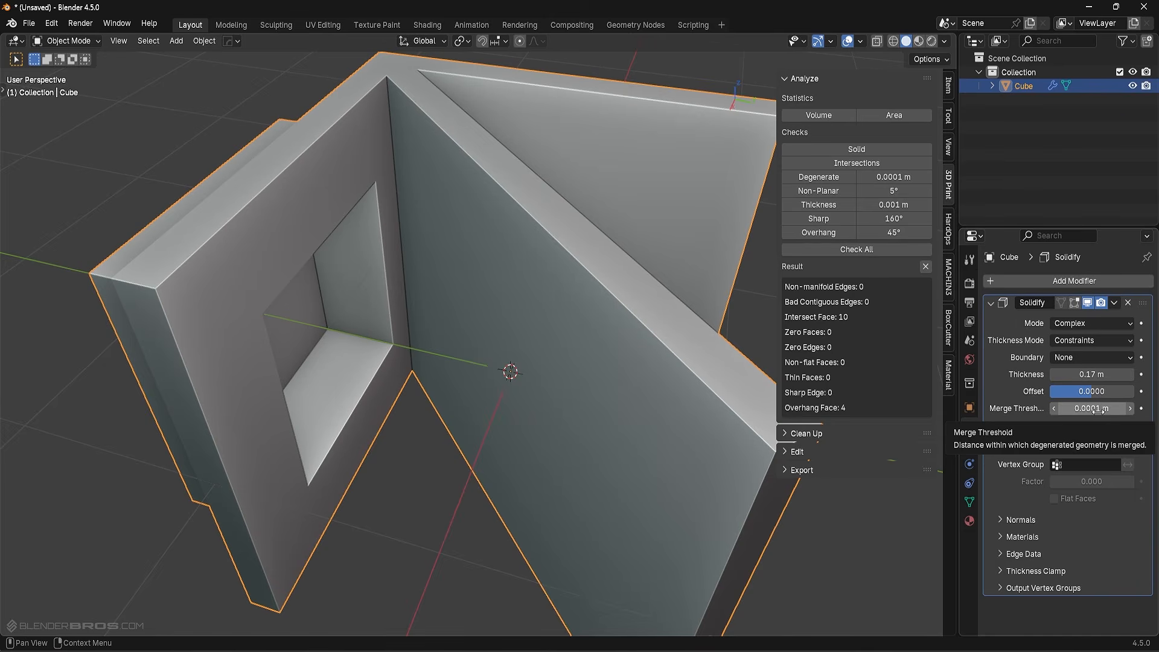
Show the object's wireframe over its shading and adjust the Solidify merge threshold.
key(alt+v)
click(502, 262)
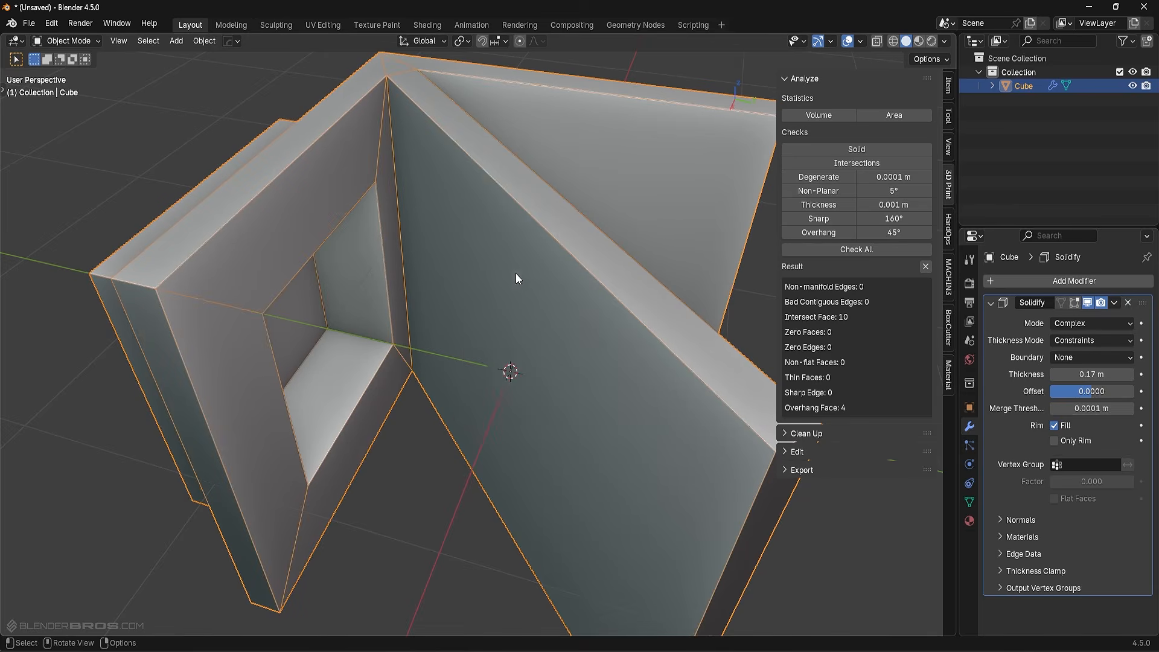
mouse_move(1092, 408)
mouse_down()
mouse_move(1081, 408)
mouse_move(1103, 409)
mouse_up()
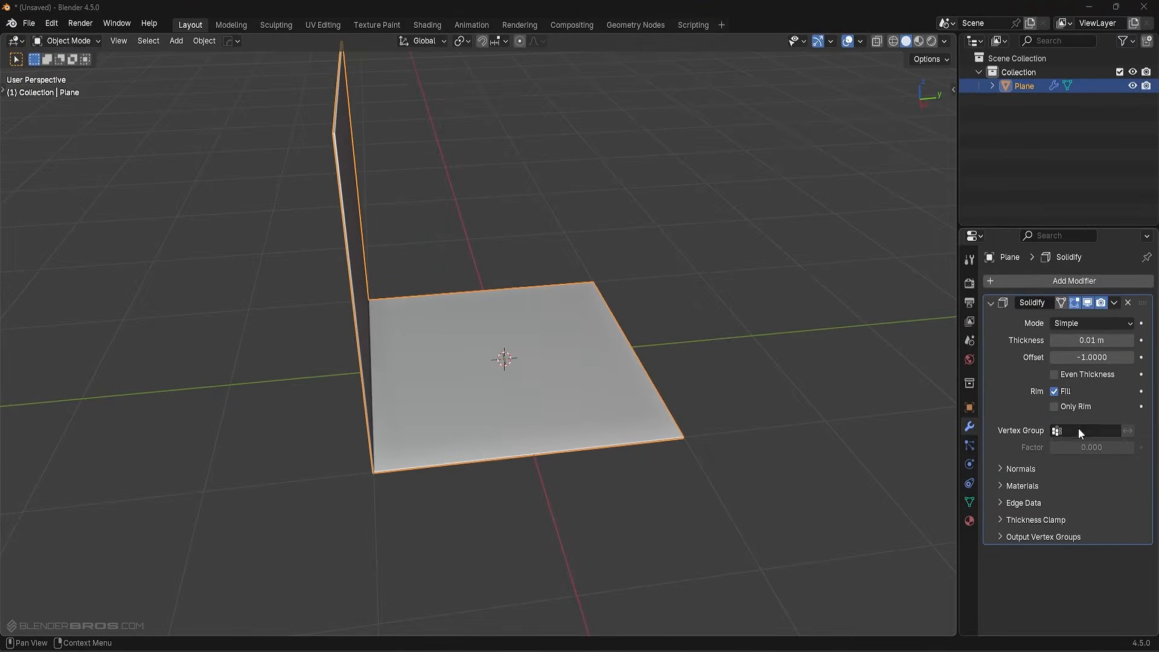
Add a centred loop cut across the horizontal panel of the L-shaped plane.
middle_drag(711, 388, 677, 373)
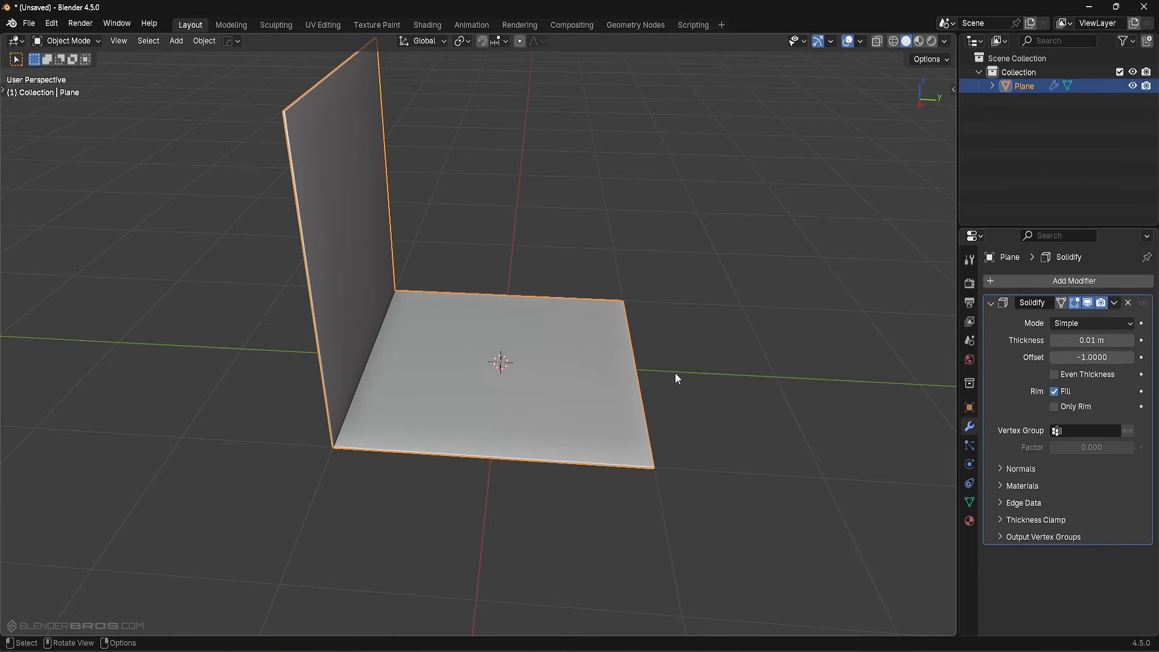
middle_drag(655, 379, 672, 414)
key(Tab)
key(ctrl+r)
click(537, 436)
right_click(558, 445)
middle_drag(564, 448, 610, 428)
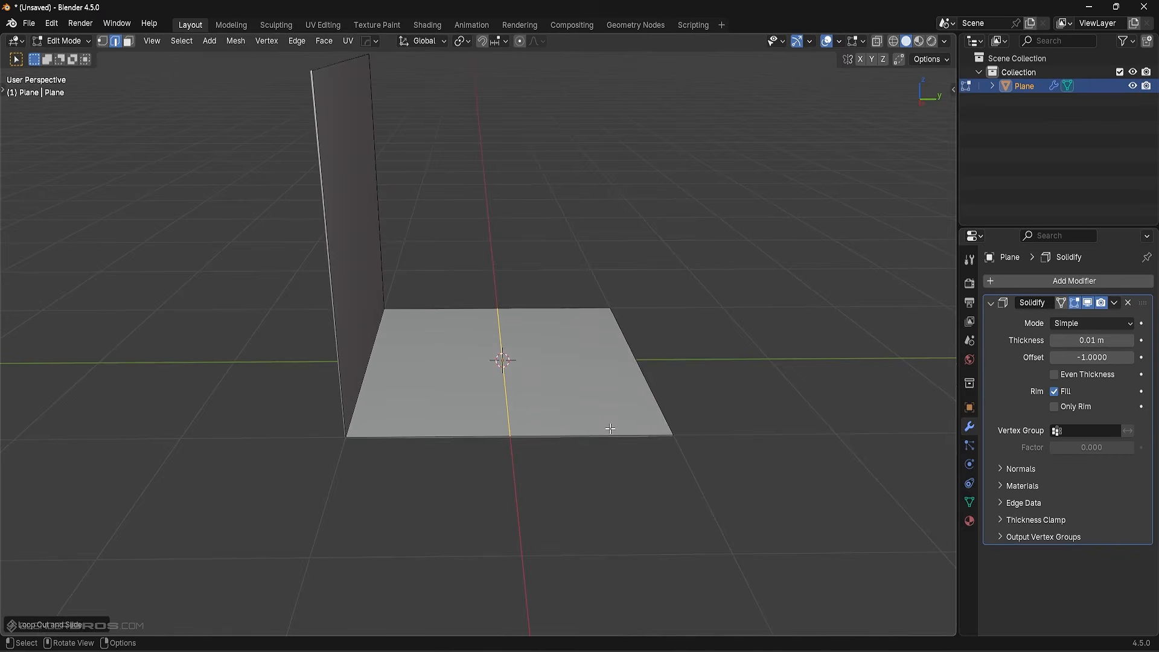
Set the plane's Solidify thickness to 0.34 m and enable Even Thickness.
key(Tab)
middle_drag(683, 301, 704, 287)
drag(1081, 340, 1122, 340)
click(1083, 372)
middle_drag(604, 387, 382, 311)
Create a vertex group and assign the vertical panel's two top vertices to it.
key(Tab)
middle_drag(712, 367, 387, 254)
click(341, 184)
shift+click(392, 128)
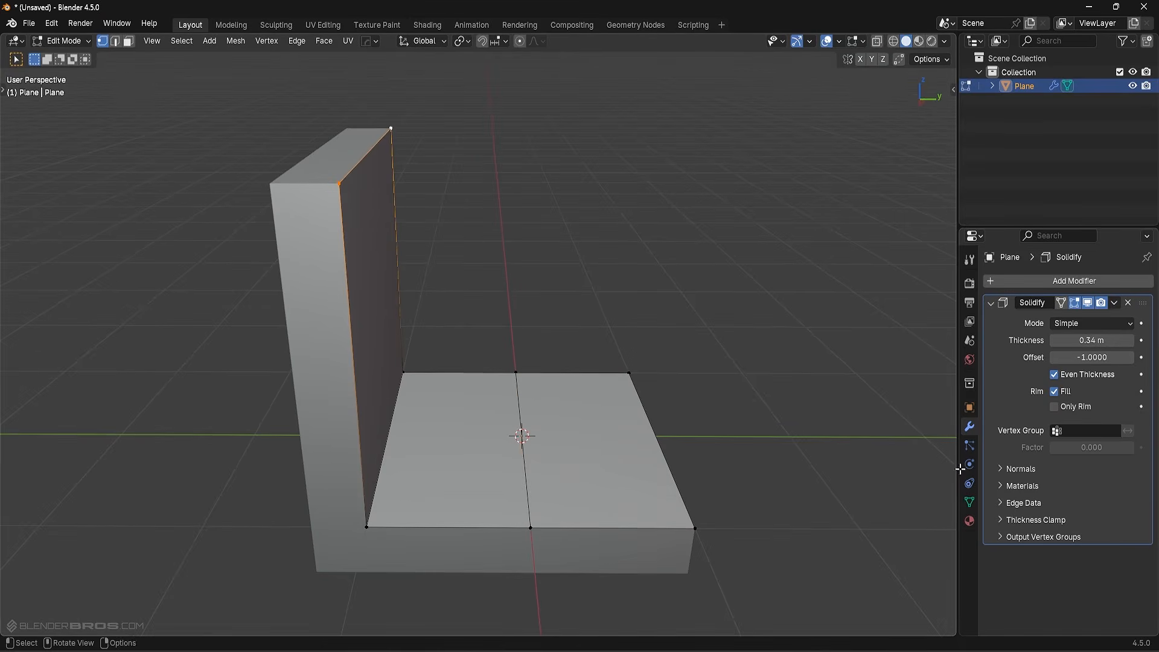
click(969, 502)
click(1142, 324)
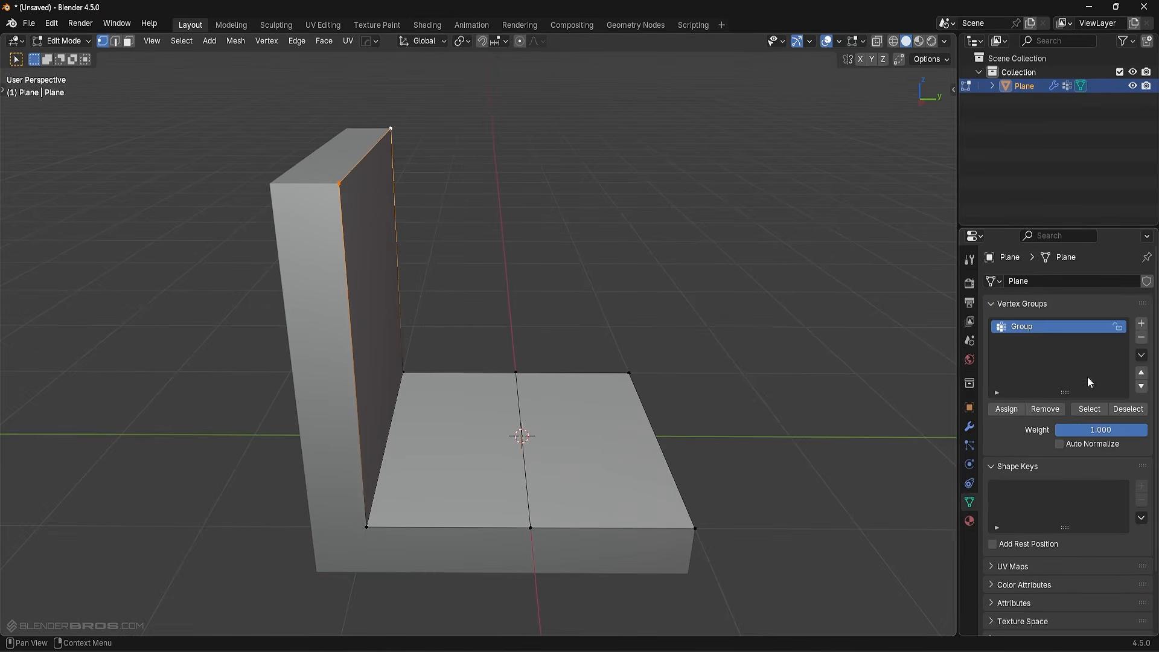
click(1020, 411)
Check the vertex group's members by repeatedly selecting and deselecting them.
click(1118, 413)
click(1089, 410)
click(1122, 411)
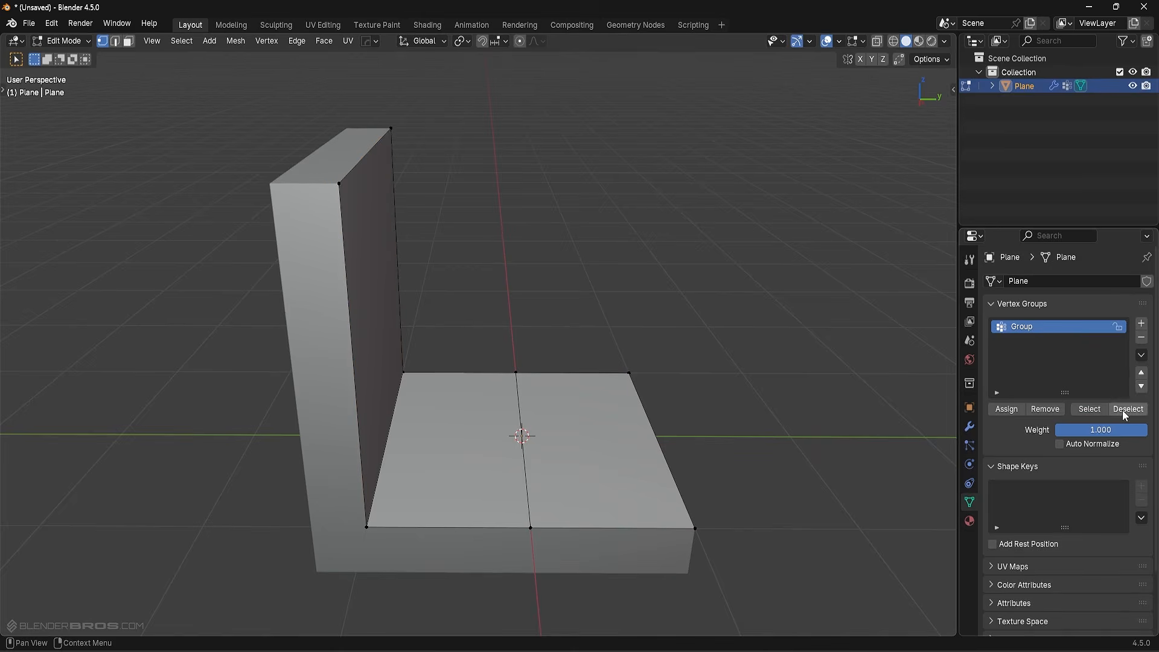
click(1097, 411)
click(1135, 411)
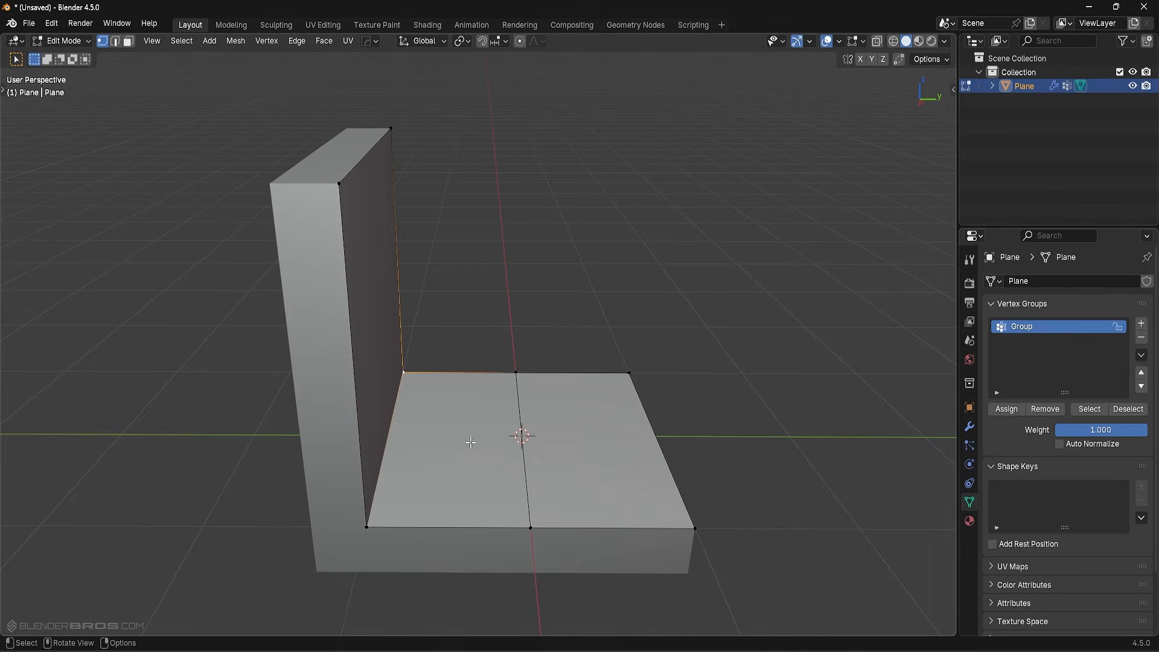
Assign the vertical panel's two top vertices to the vertex group with a weight of 0.2.
alt+click(393, 285)
click(347, 193)
click(394, 131)
click(340, 191)
shift+click(387, 140)
click(1105, 428)
text(0.2)
key(Return)
click(1007, 410)
Set the vertex group weight to 0.4 for the two vertices where the vertical and horizontal panels meet.
key(alt+a)
click(407, 375)
shift+click(366, 528)
click(1119, 427)
text(0.4)
key(Return)
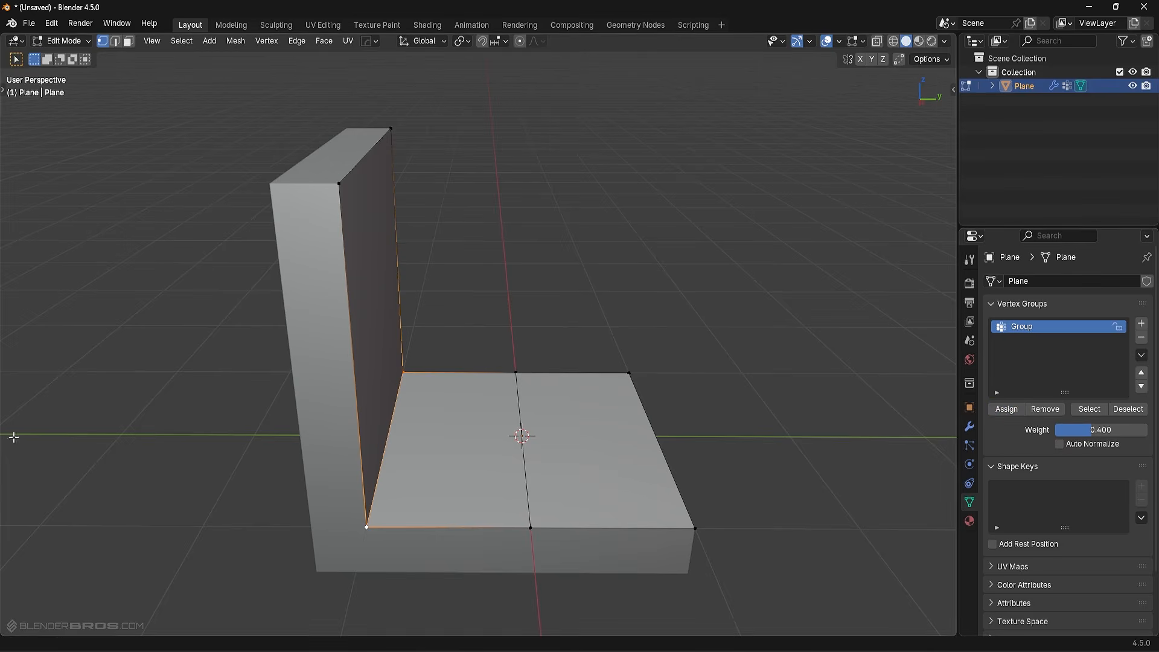
Assign the two vertices of the horizontal panel's middle edge to the vertex group with a weight of 0.6.
click(516, 373)
shift+click(530, 527)
click(1120, 430)
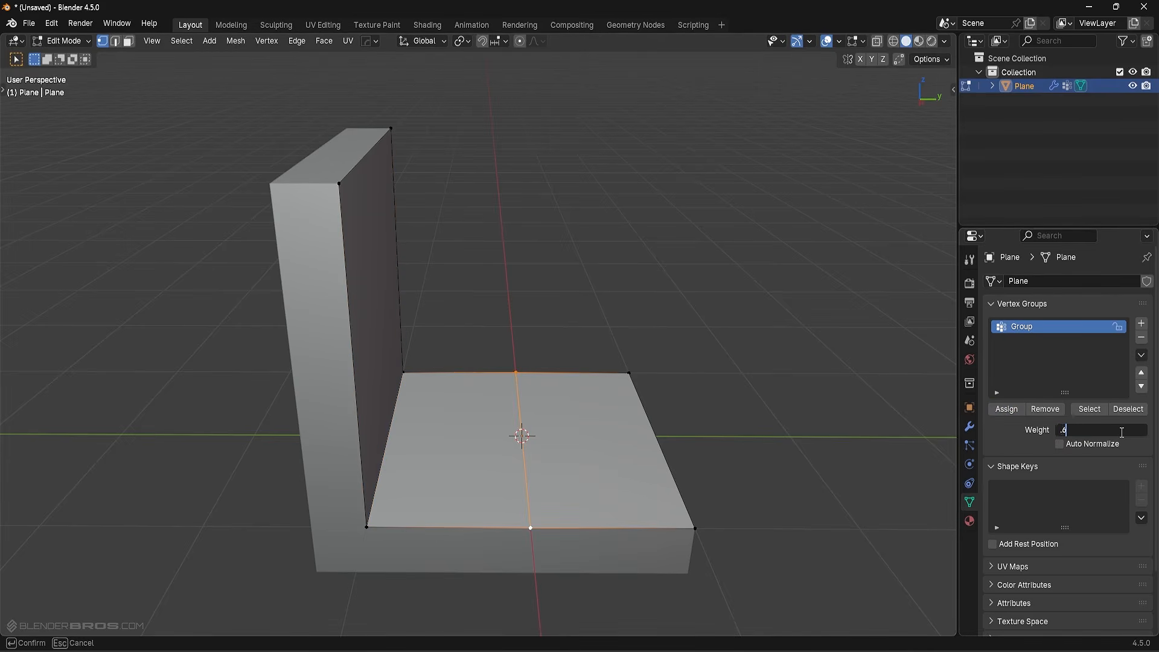
key(Return)
click(1015, 414)
Assign the two vertices at the horizontal panel's free end to the vertex group with a weight of 0.8.
click(630, 373)
shift+click(696, 529)
click(1126, 431)
text(0.8)
key(Return)
click(1005, 415)
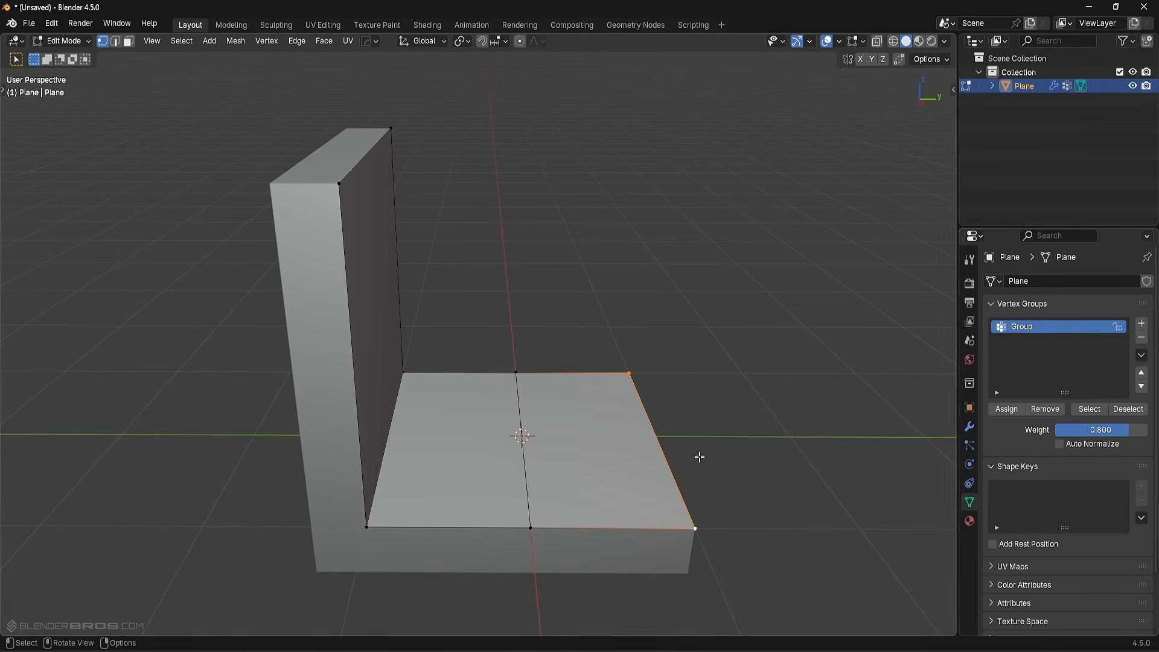
Have the Solidify modifier use the vertex group Group, and compare Even Thickness off and on in the right view.
key(Tab)
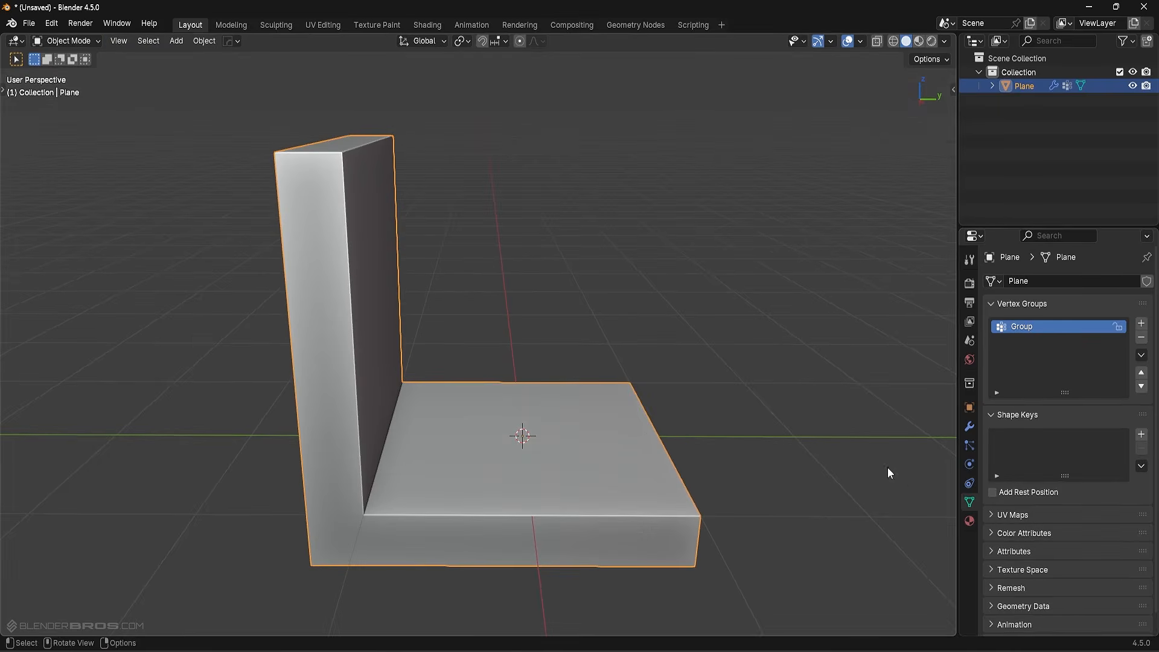
click(970, 427)
click(1092, 428)
click(1054, 455)
key(KP_1)
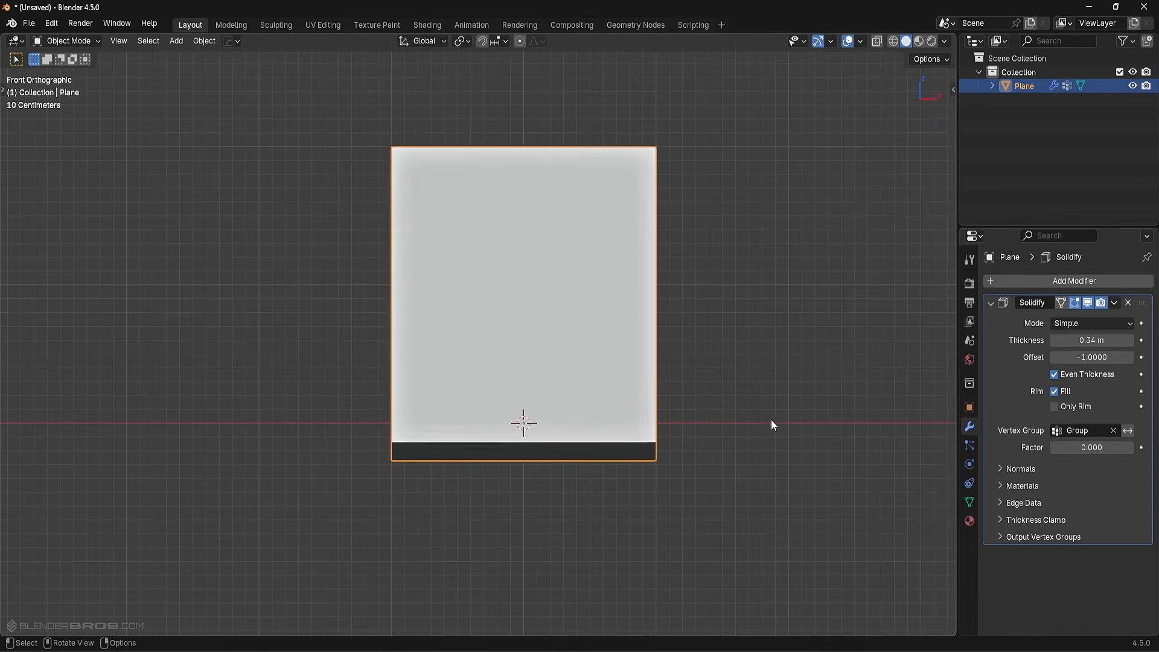
key(KP_3)
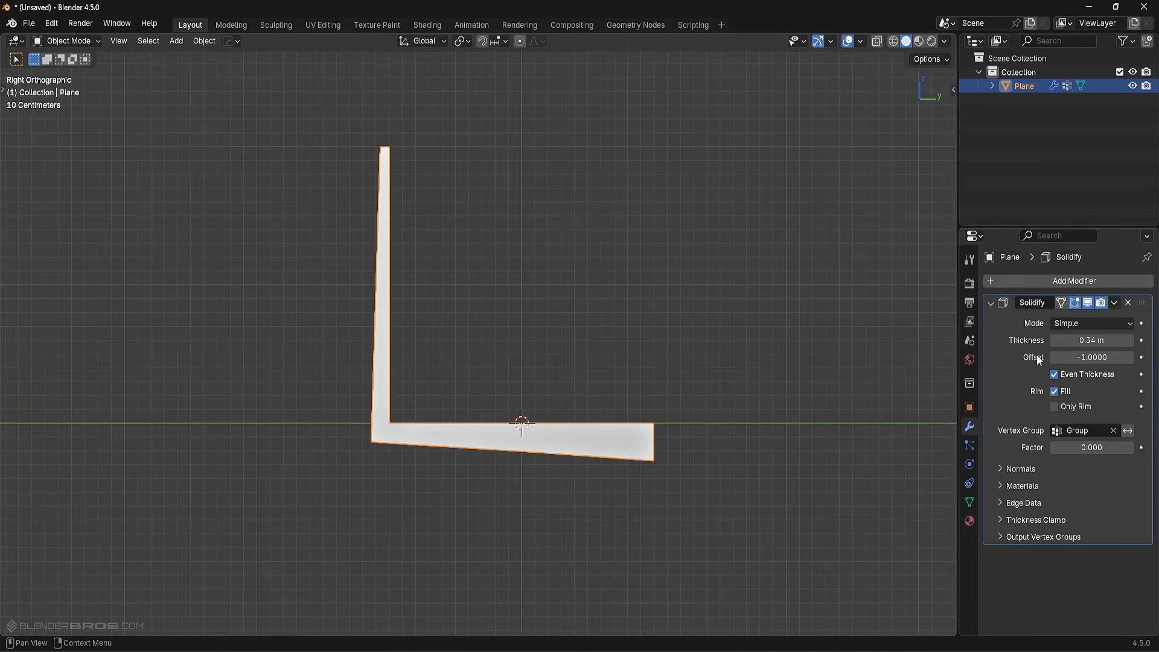
click(1084, 374)
click(1081, 374)
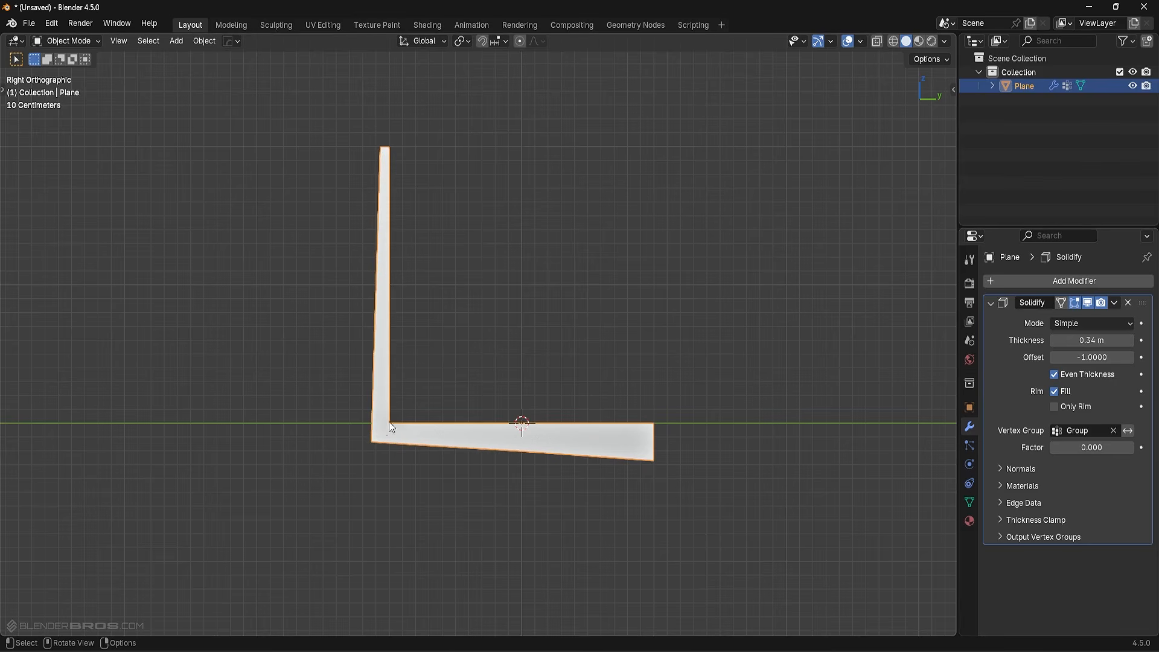
Examine the weighted vertices along the L-shaped profile one by one in Edit Mode, then return to Object Mode.
click(970, 503)
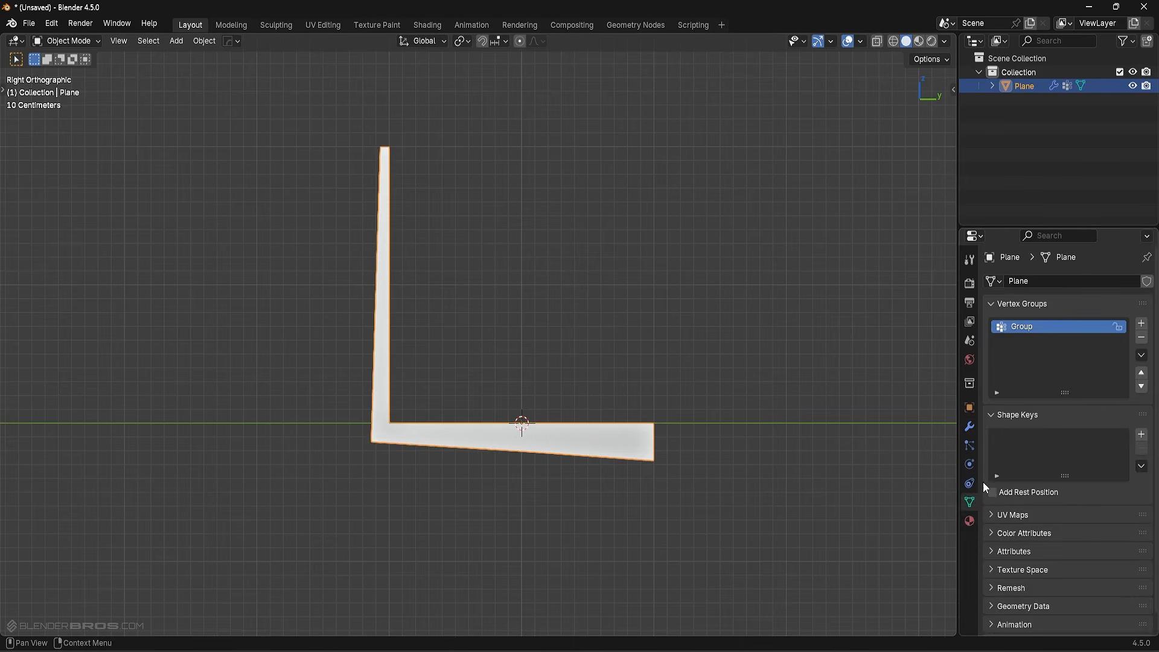
key(Tab)
click(514, 335)
click(380, 150)
click(390, 422)
click(521, 422)
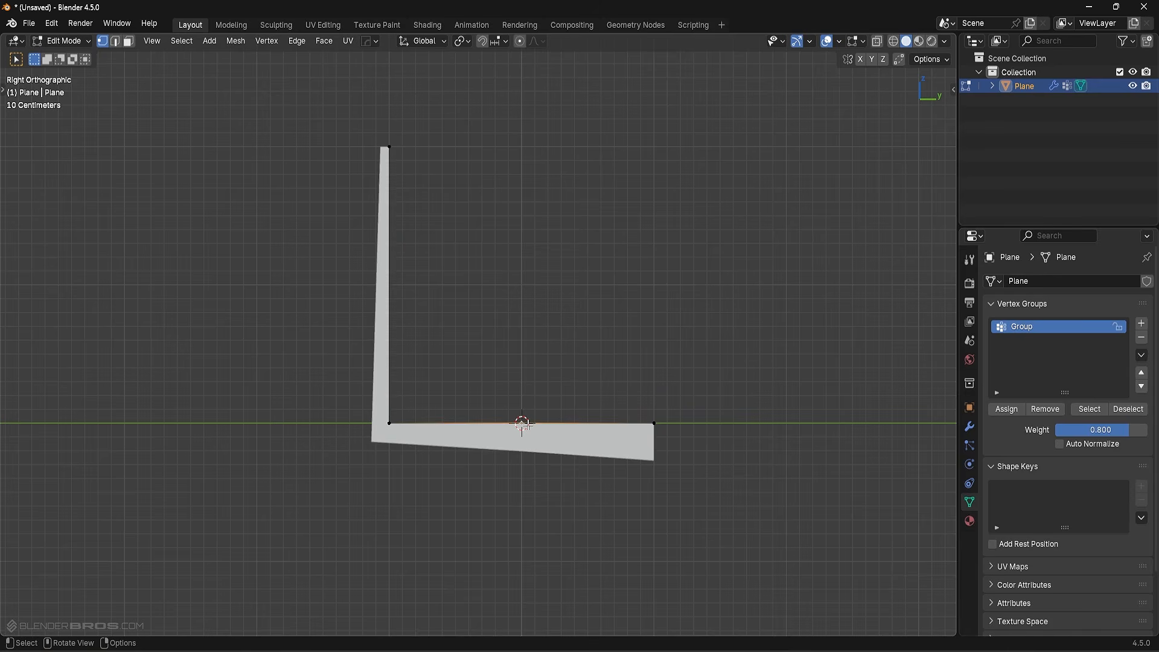
click(655, 424)
key(Tab)
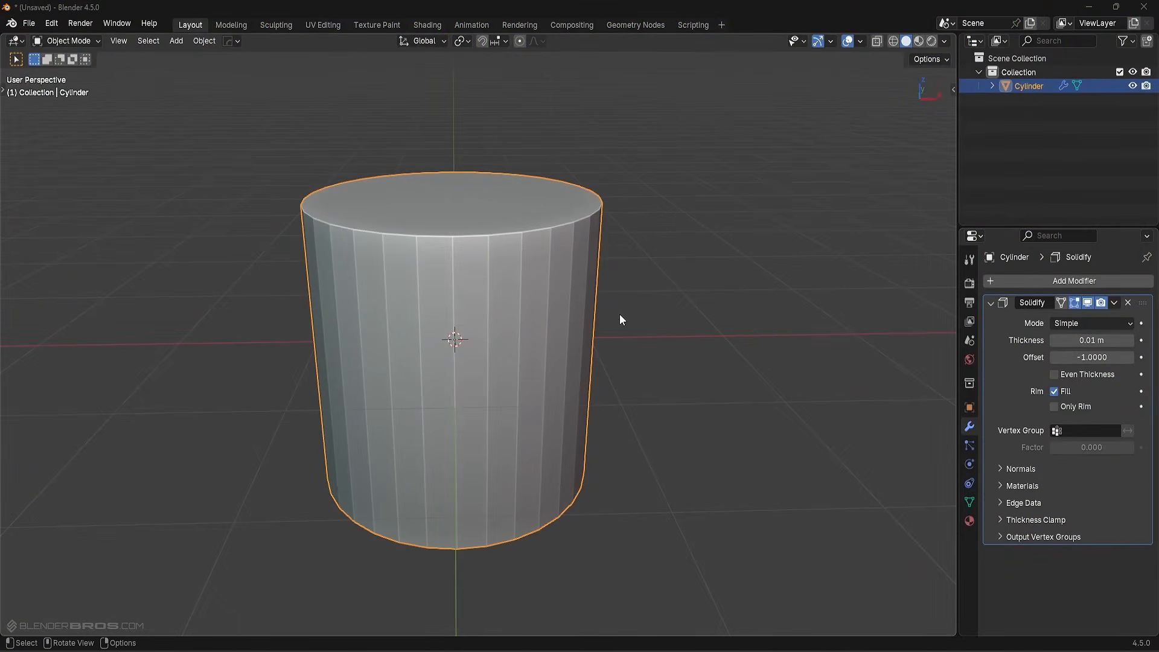
Show the cylinder in wireframe and increase its Solidify thickness to 0.23 m.
middle_drag(592, 338, 560, 364)
key(shift+z)
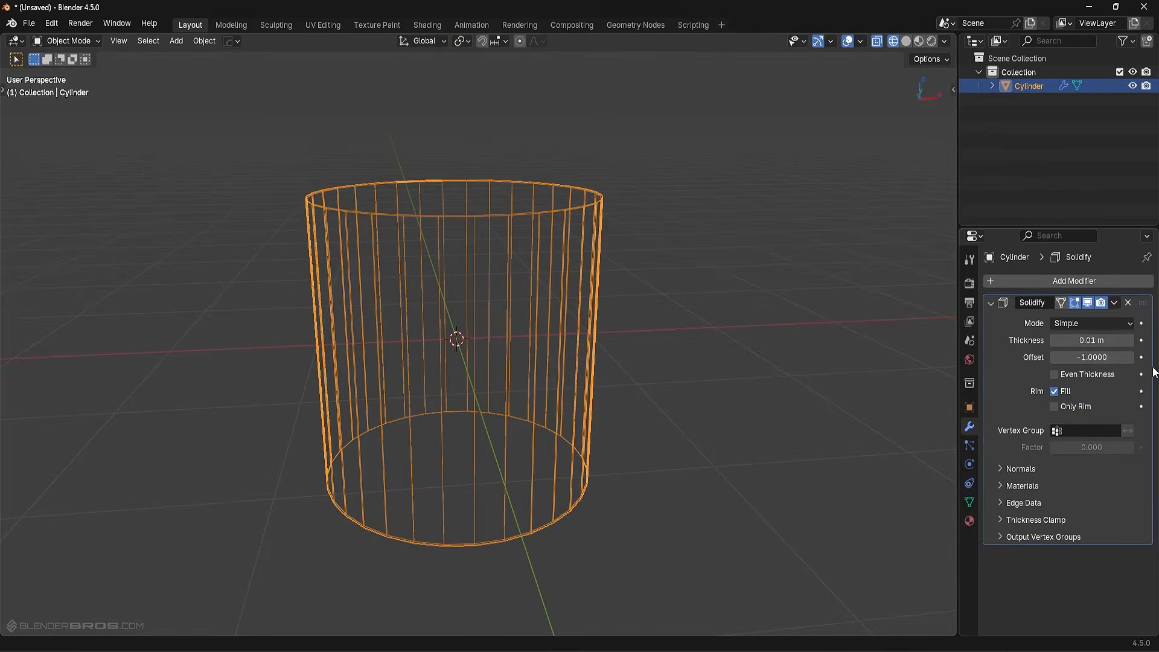
drag(1092, 340, 1139, 340)
middle_drag(732, 321, 712, 314)
key(KP_3)
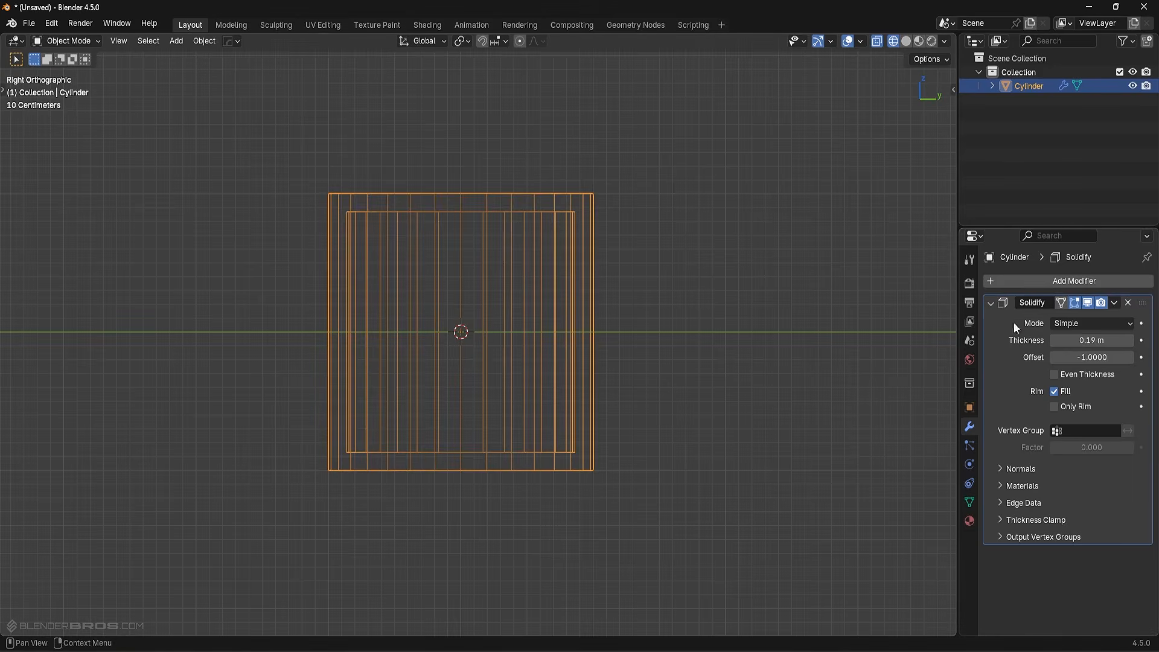
mouse_move(1082, 340)
mouse_down()
mouse_move(1051, 340)
mouse_move(1094, 340)
mouse_up()
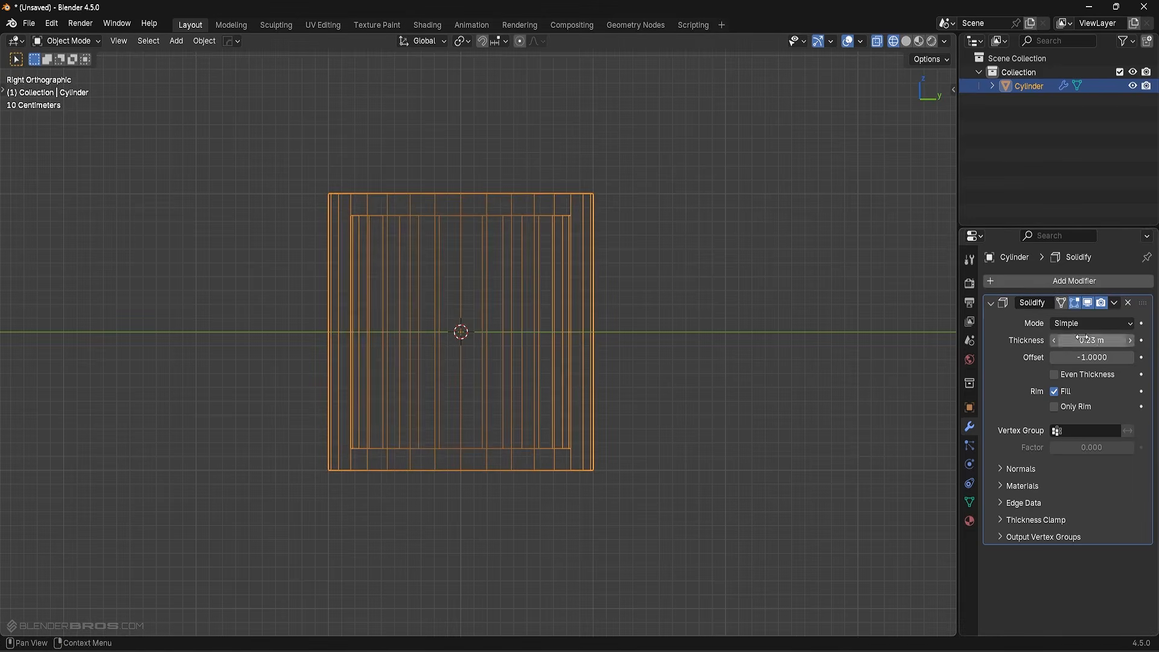
middle_drag(571, 291, 638, 313)
scroll(639, 312, up, 3)
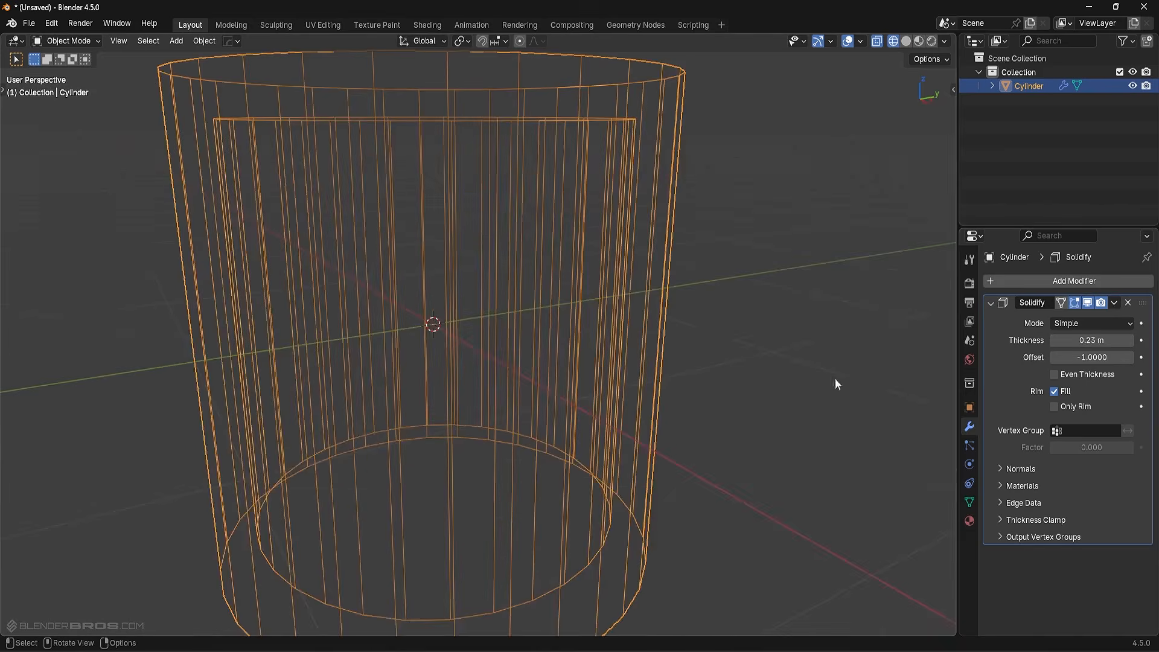
Return the cylinder to solid shading and try the Flip option in the Solidify normals settings, turning it off again.
click(1025, 470)
key(z)
click(622, 363)
scroll(638, 367, down, 4)
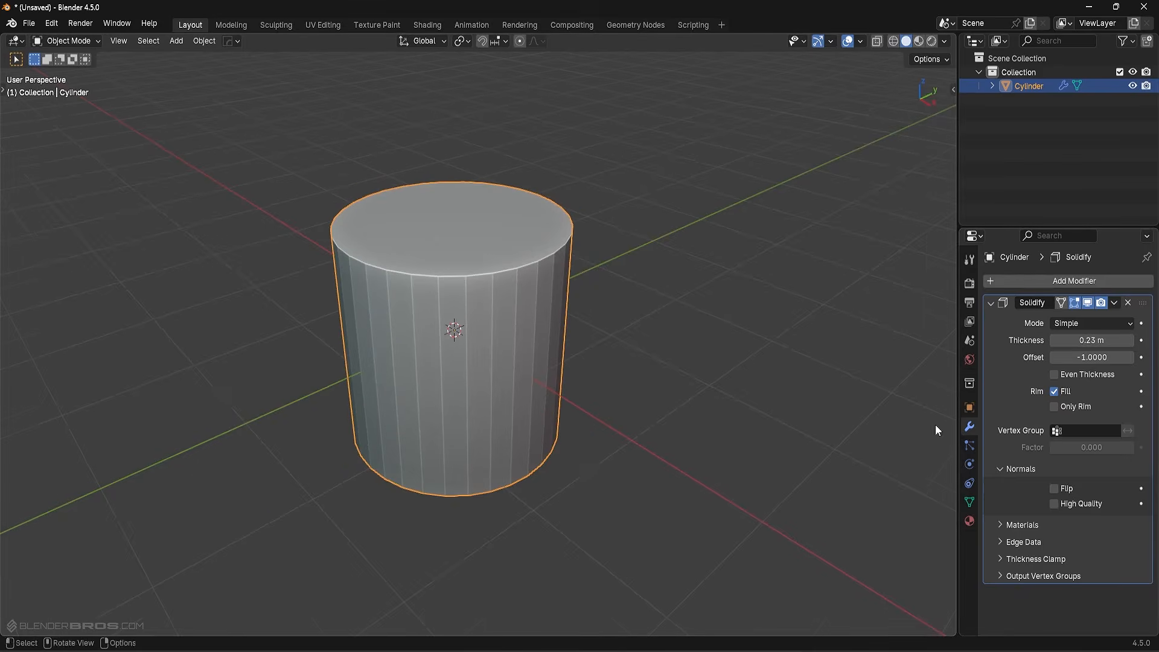
click(1057, 489)
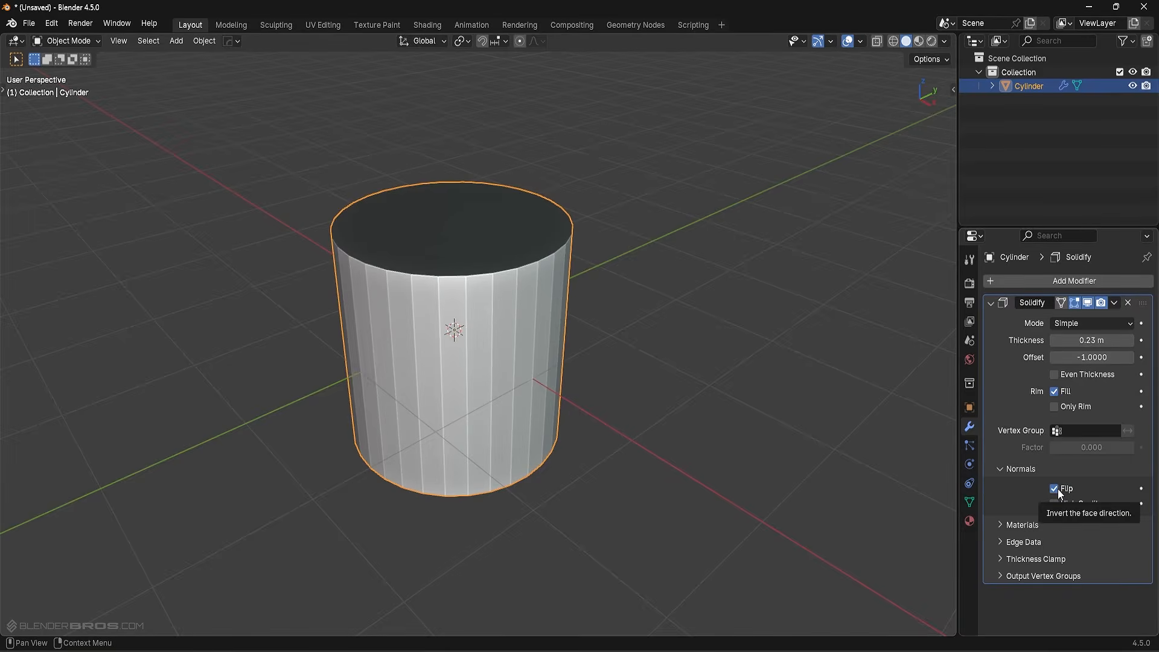
click(1057, 489)
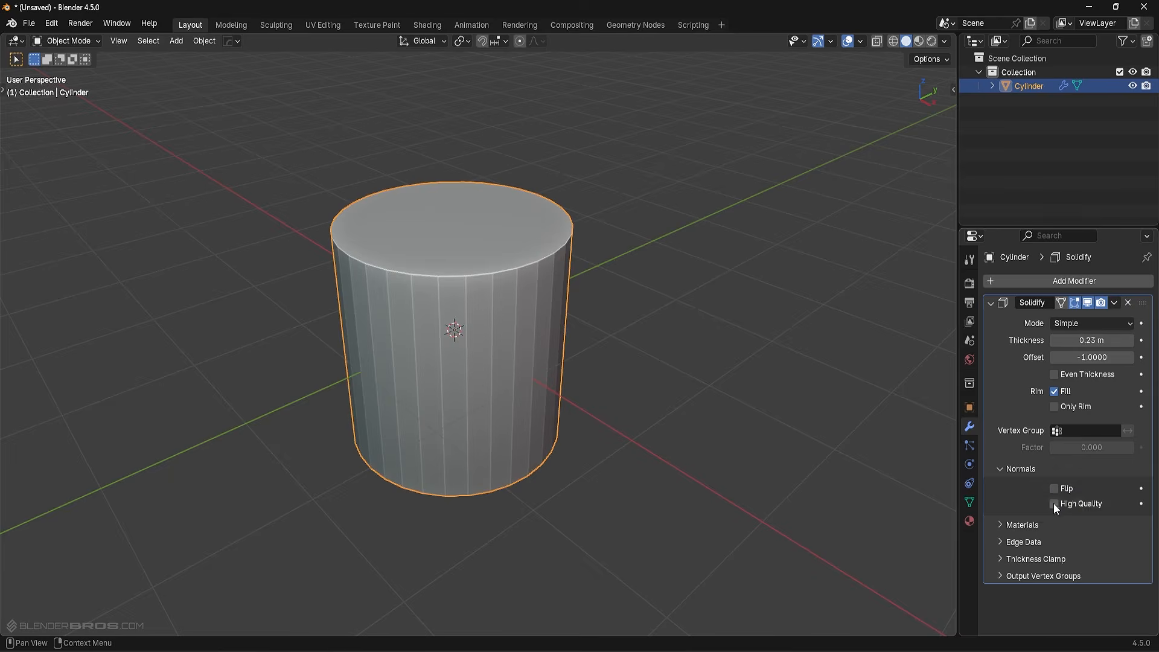
Show the cylinder in wireframe and try the High Quality normals option, turning it off again.
scroll(570, 288, up, 5)
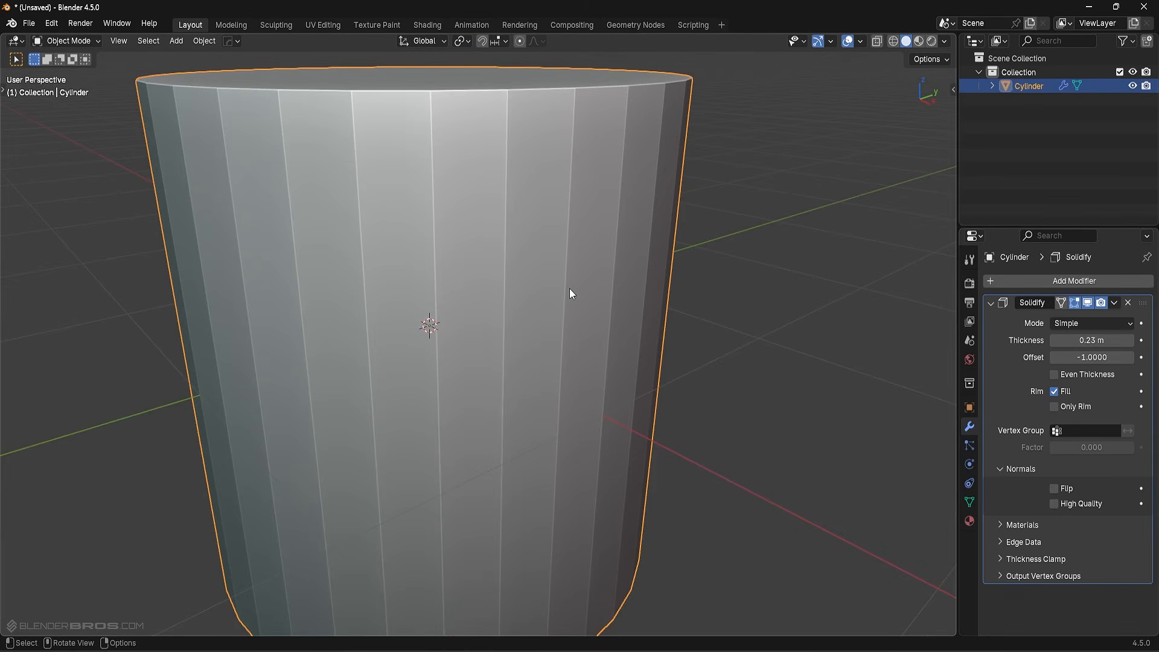
key(shift+z)
middle_drag(602, 266, 632, 243)
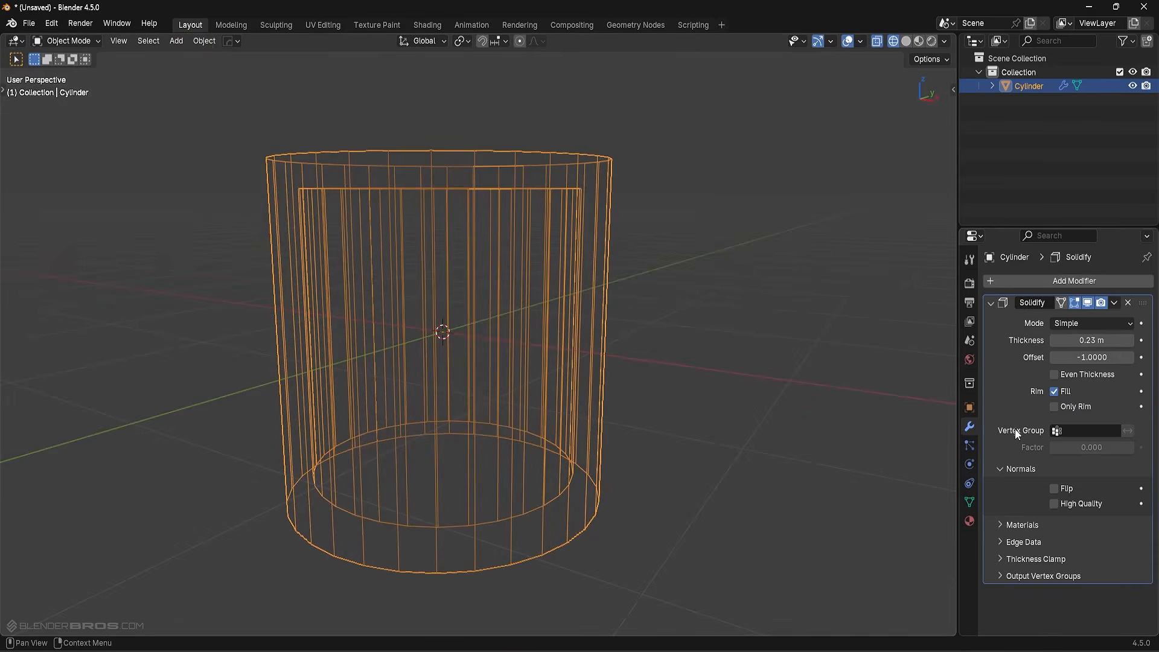
click(1059, 505)
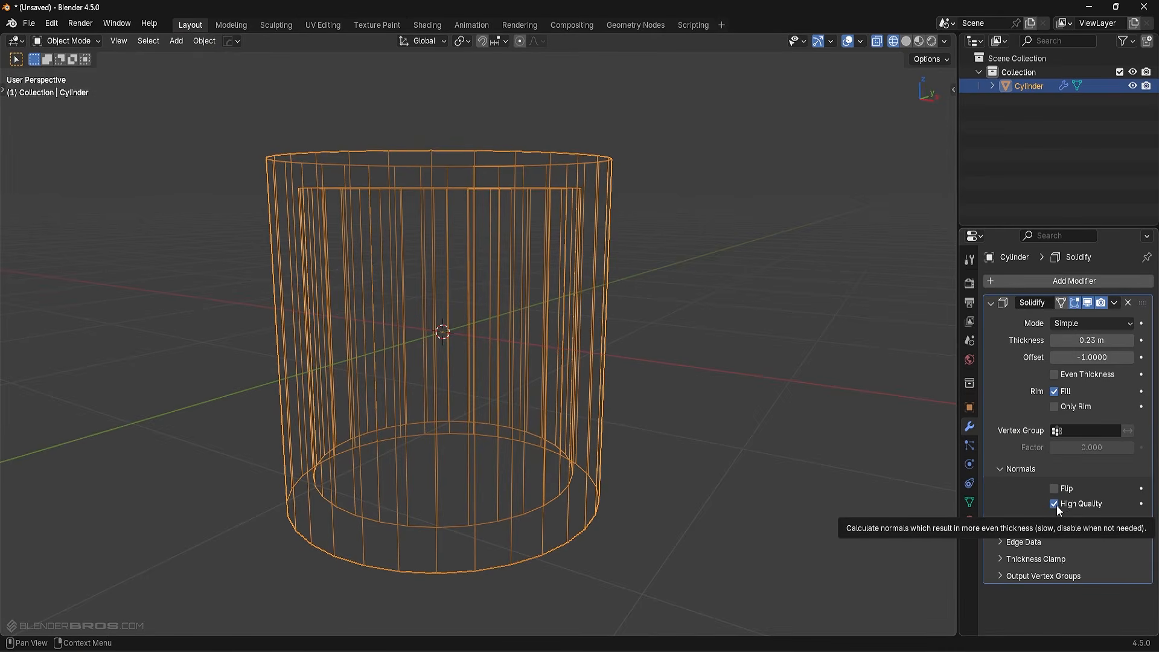
click(1056, 505)
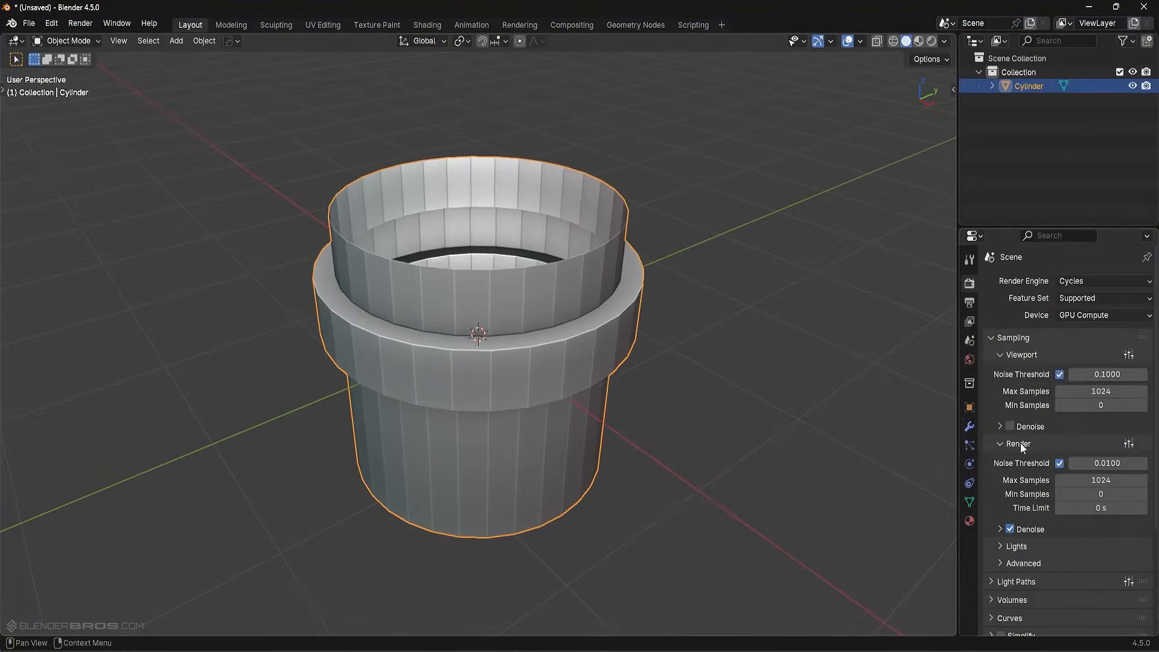
Add a Solidify modifier to the open, stepped cylinder.
key(ctrl+a)
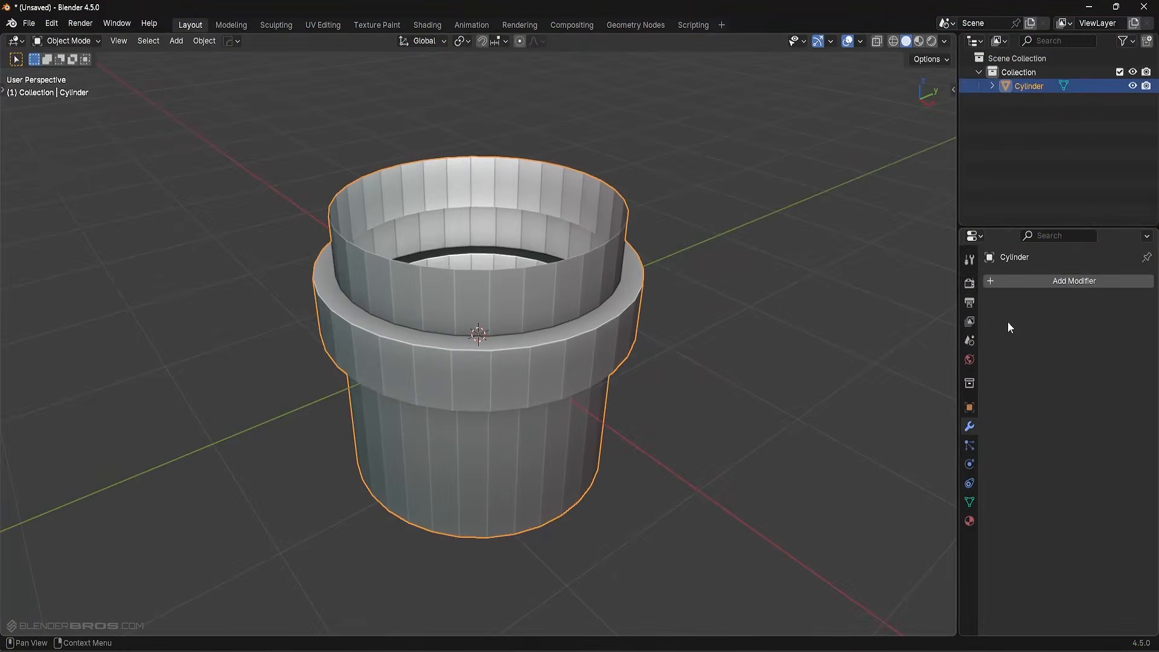
click(1031, 280)
mouse_move(1030, 279)
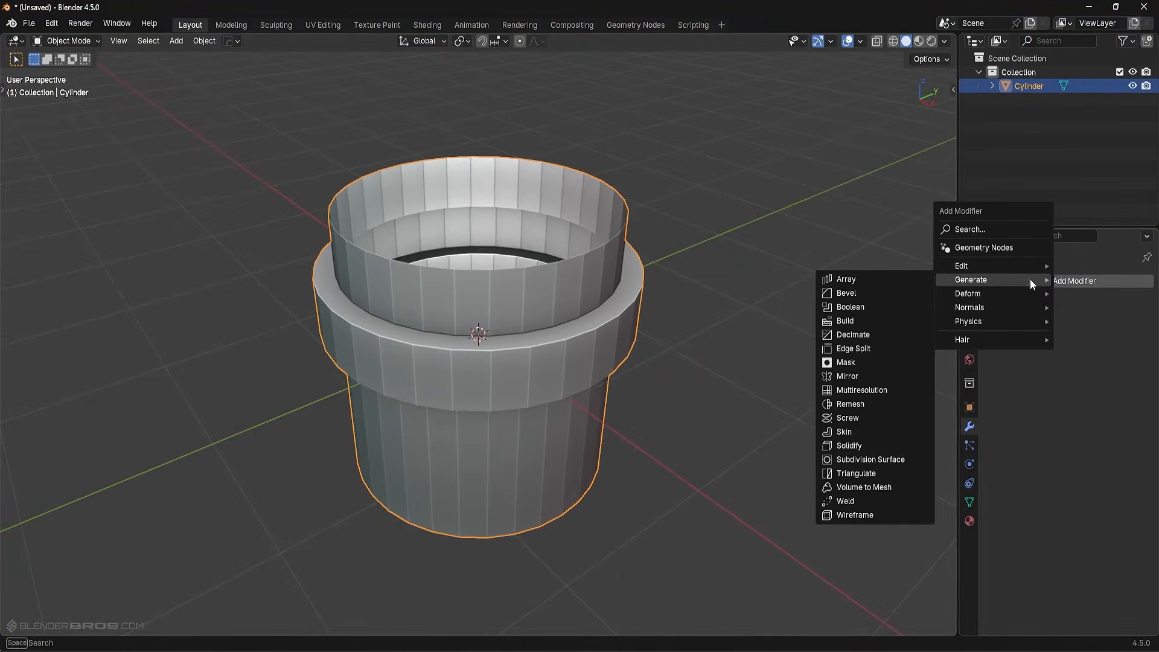
click(862, 450)
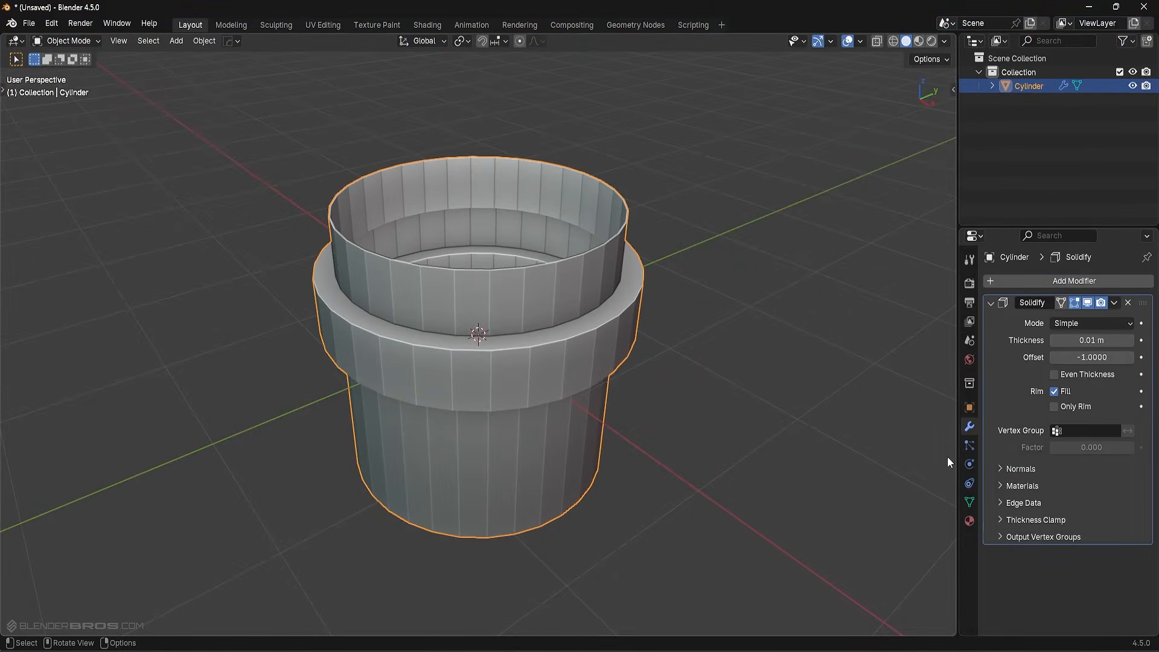
Create two materials on the stepped cylinder and darken the second one's base color to a grey with a value of about 0.136.
click(970, 520)
scroll(665, 422, up, 2)
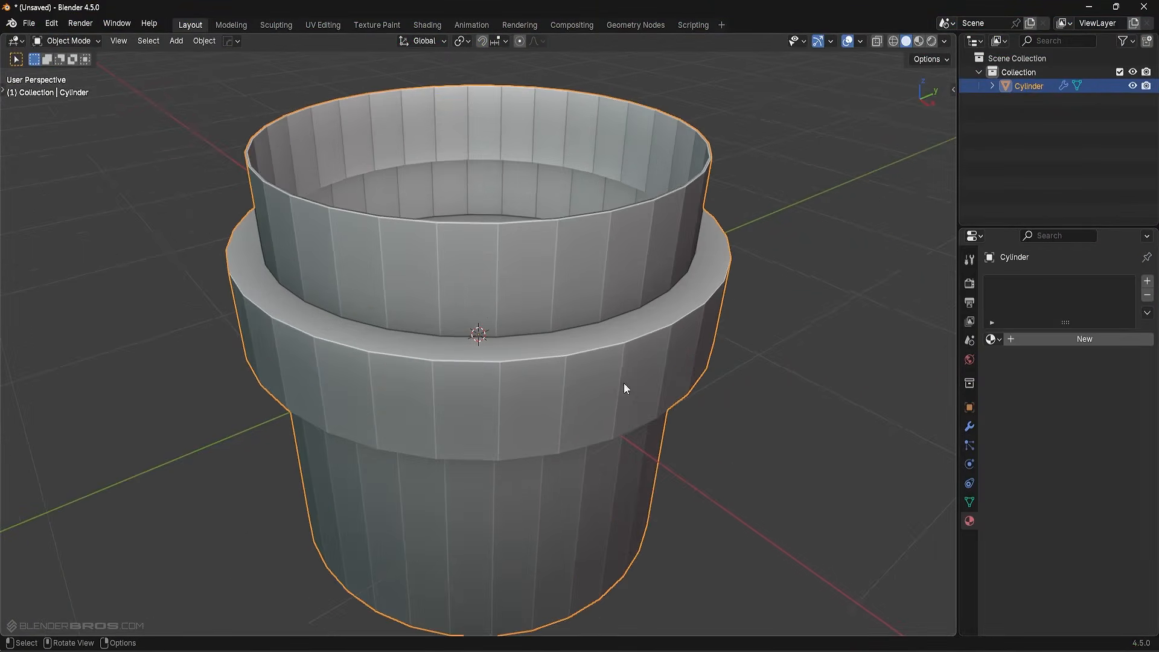
click(1069, 343)
click(1147, 280)
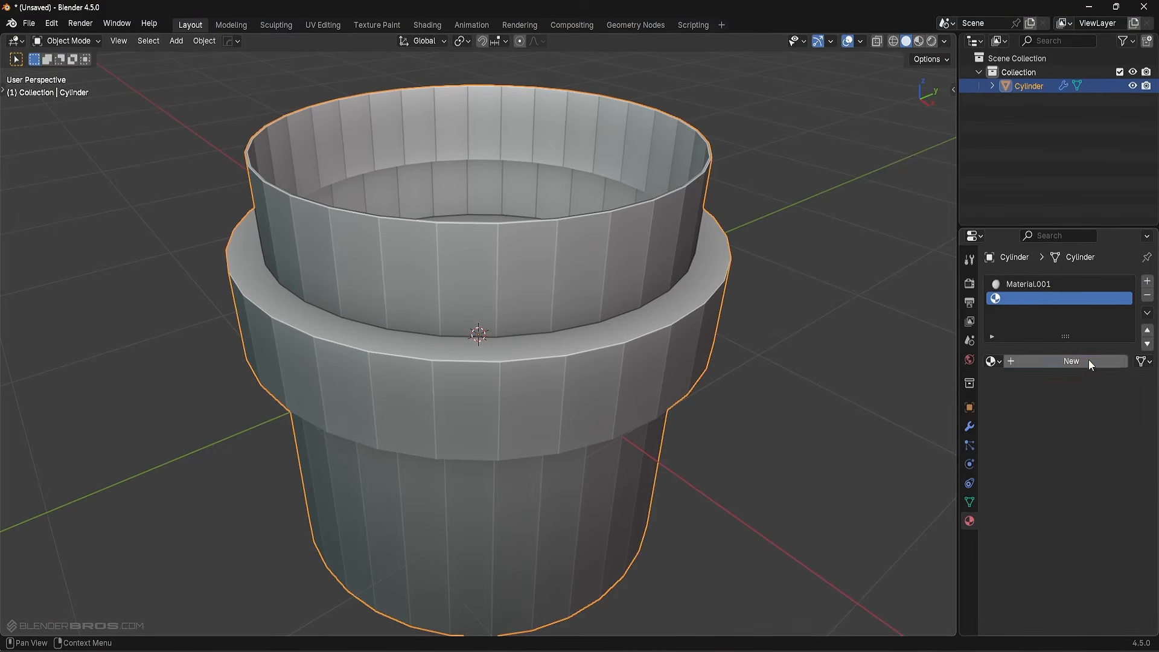
click(1087, 360)
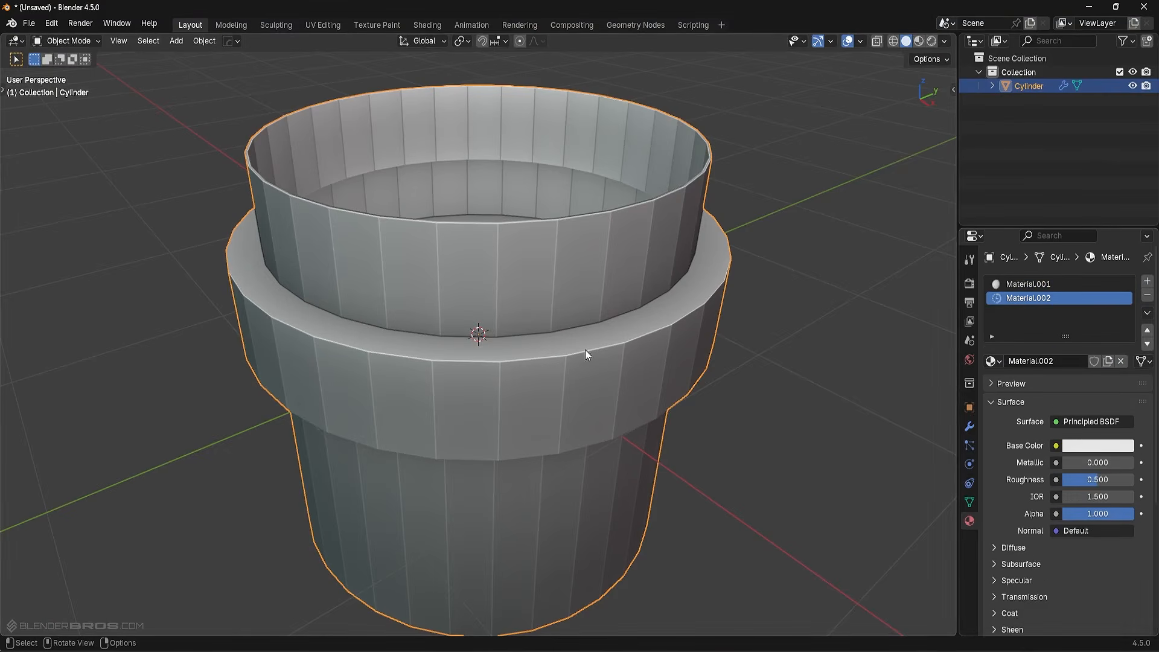
click(1087, 446)
drag(1126, 261, 1123, 285)
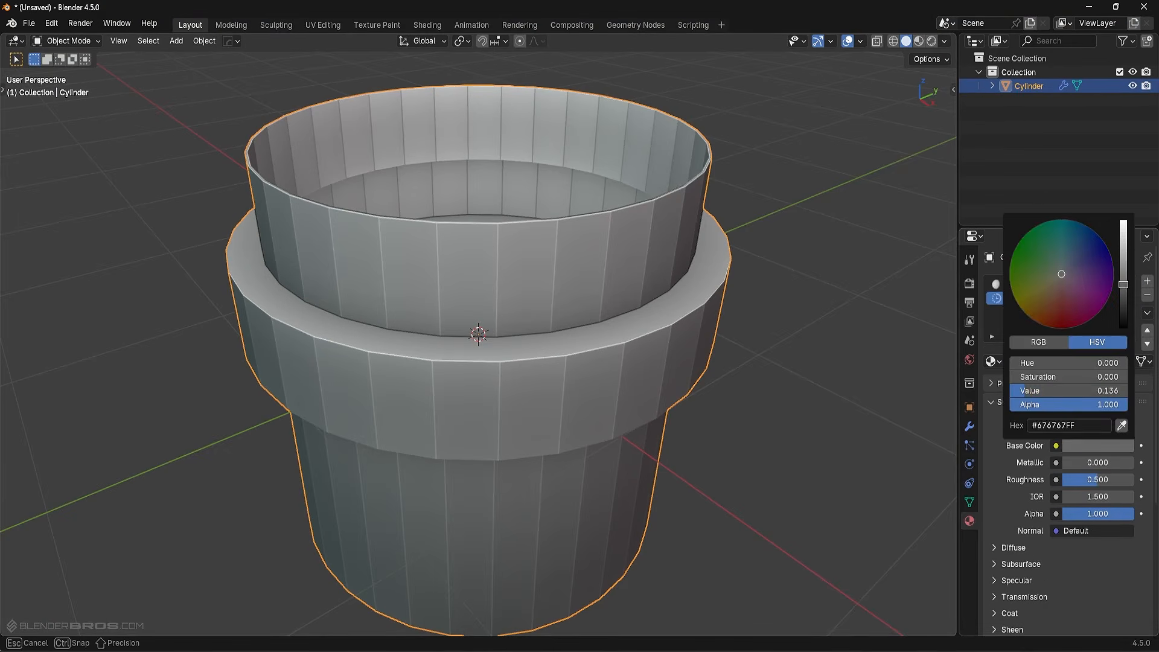
Assign the second material to the loop of outer faces around the collar and show the object in Material Preview.
key(Tab)
key(alt+a)
alt+click(505, 413)
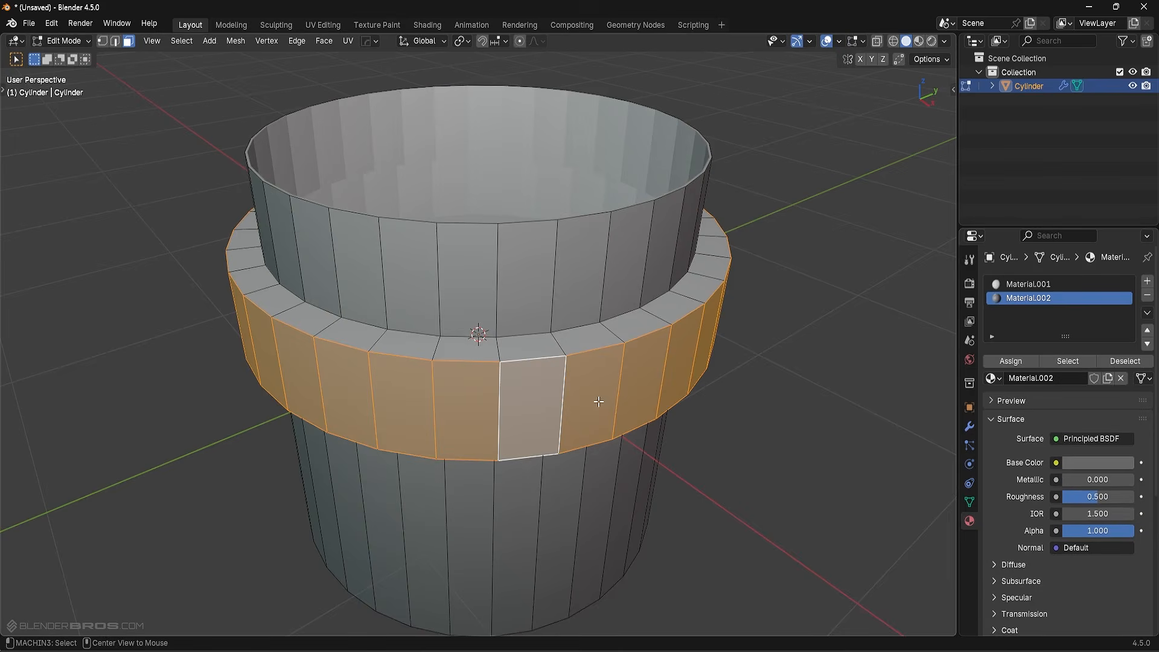
click(919, 40)
key(Tab)
Apply Shade Auto Smooth to the stepped cylinder.
mouse_move(655, 229)
middle_down()
mouse_move(687, 269)
mouse_move(713, 337)
mouse_move(566, 371)
mouse_move(650, 383)
mouse_move(709, 346)
middle_up()
right_click(709, 347)
click(756, 272)
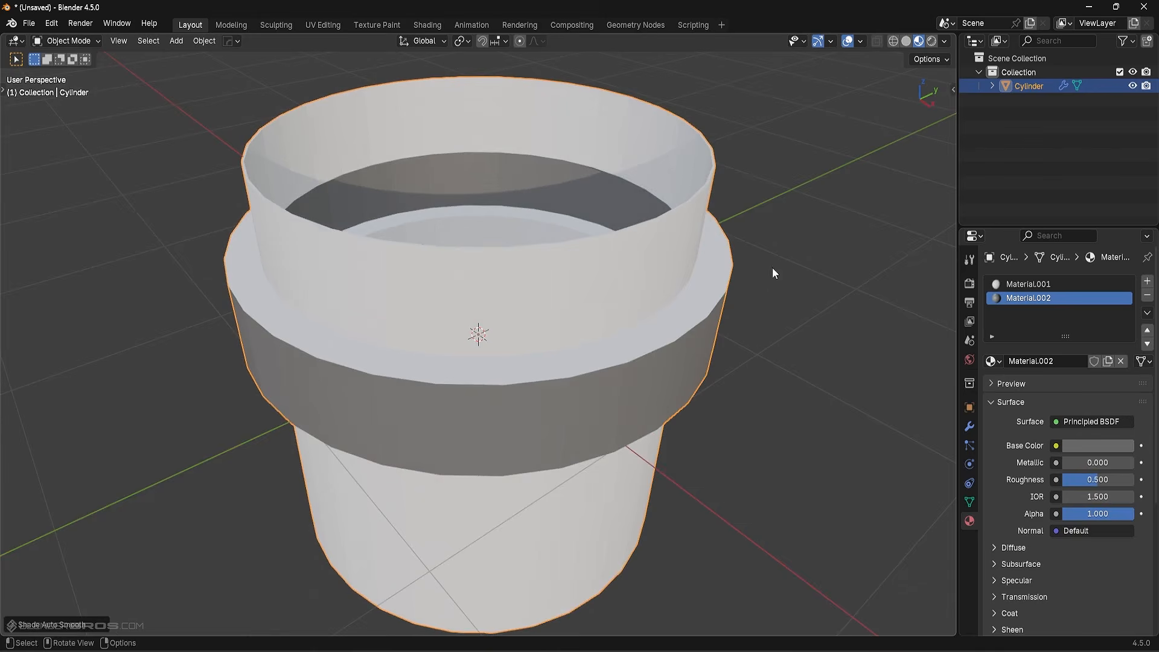
Set the Solidify modifier's Material Offset to 1 and increase the thickness to 0.13 m.
click(970, 430)
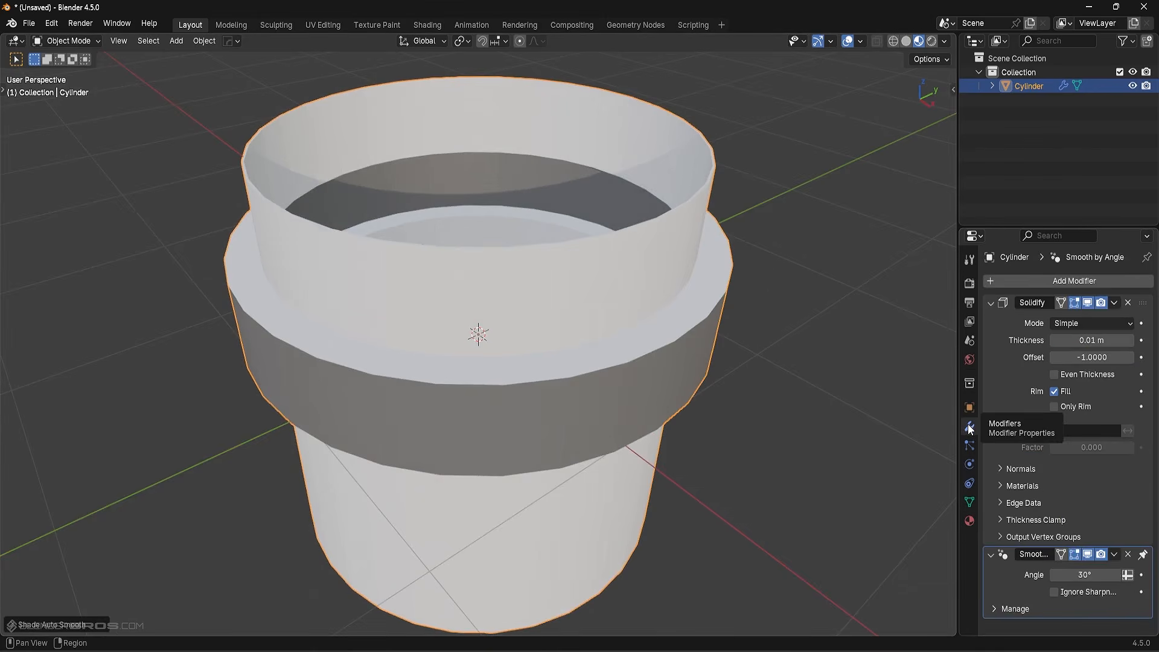
click(1040, 486)
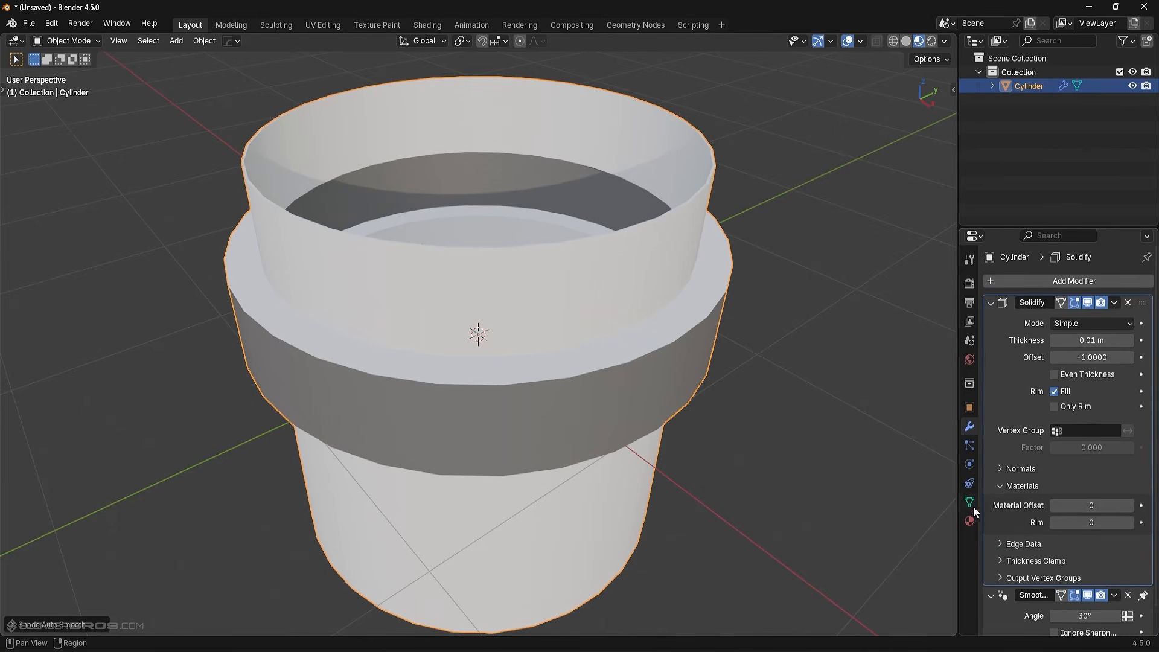
click(1126, 505)
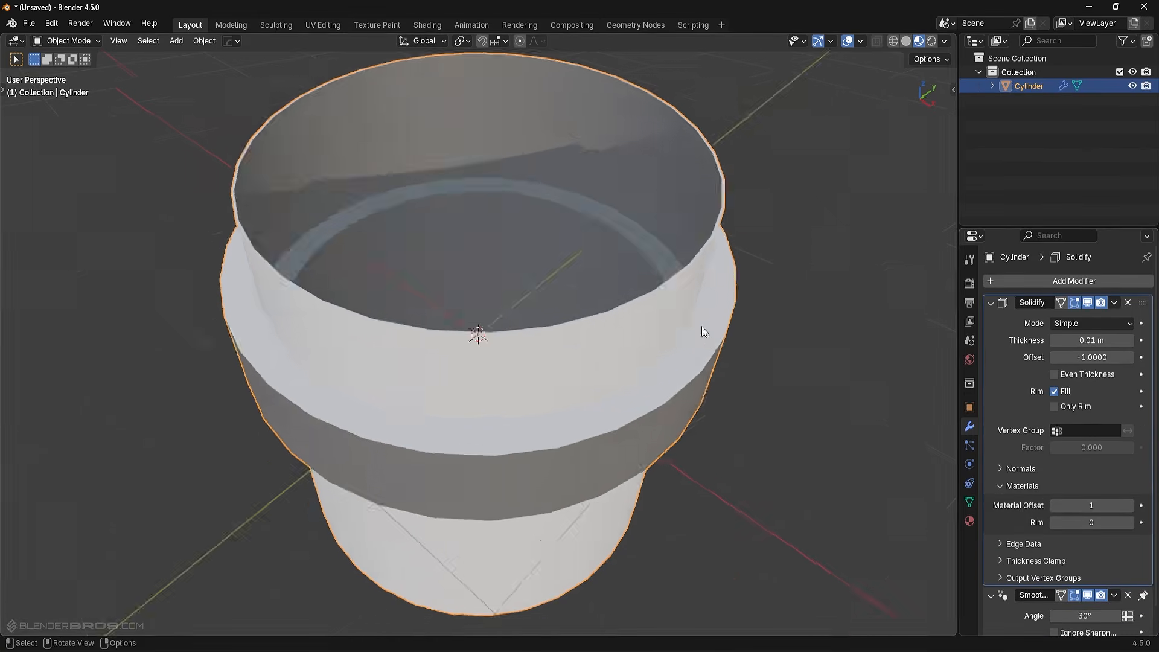
drag(1092, 340, 1138, 340)
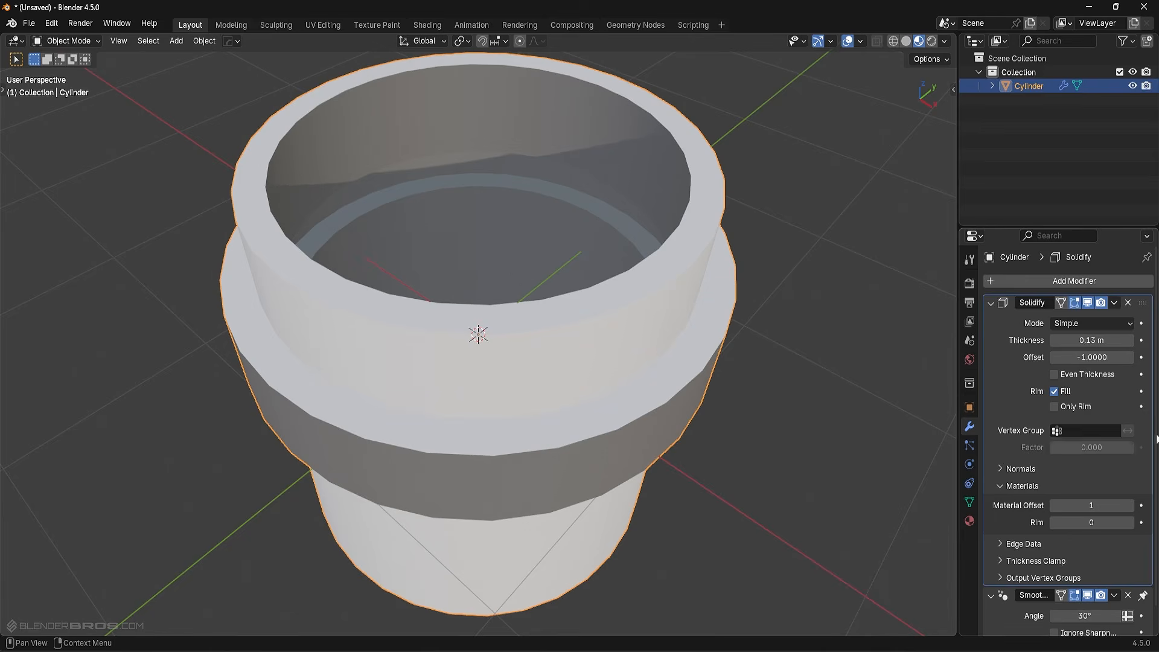
Check the order of the cylinder's material slots and try lowering the Solidify Material Offset by one.
click(970, 520)
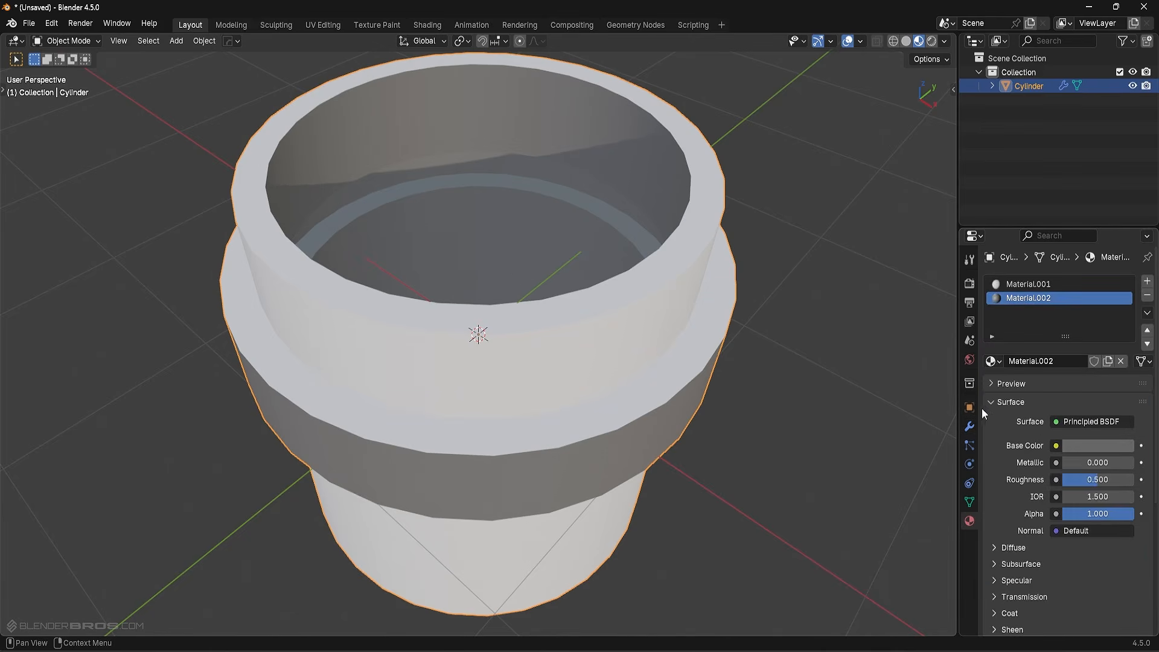
click(970, 426)
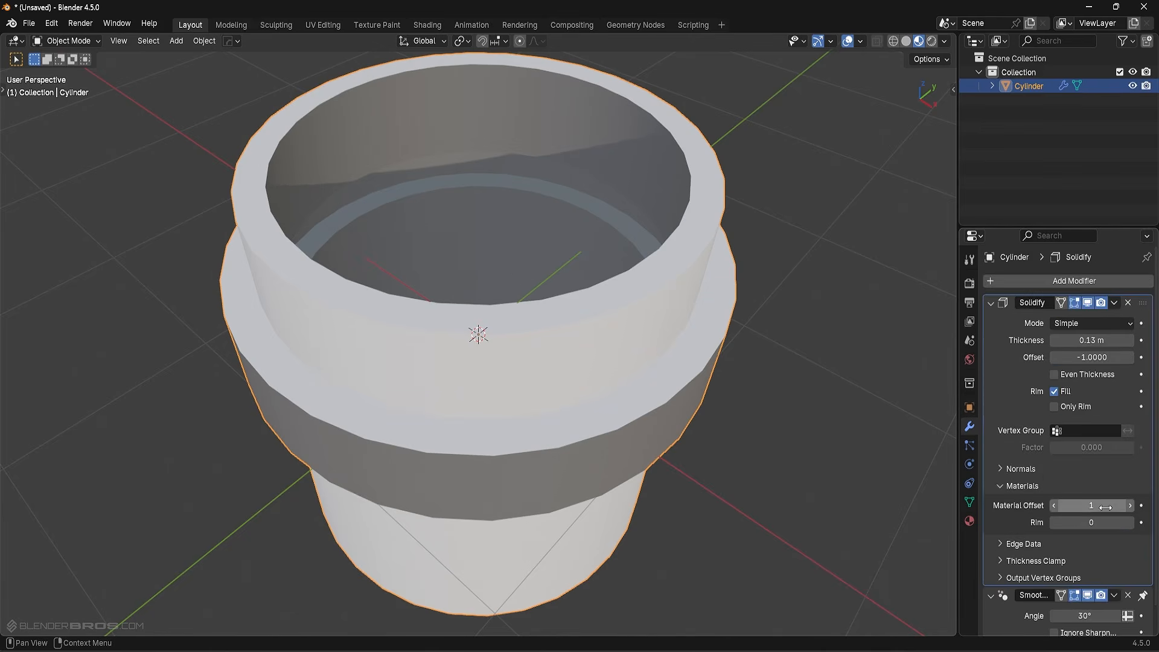
click(1054, 506)
click(970, 520)
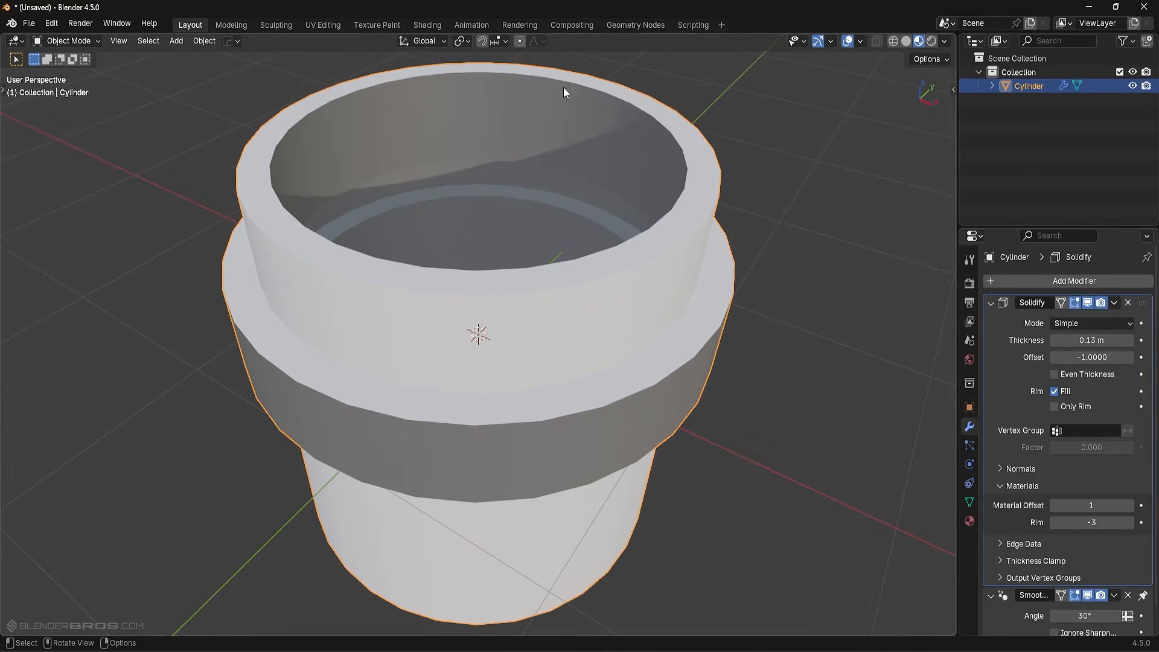
Set the Solidify modifier's Rim material offset back to 0.
click(1131, 523)
click(1131, 523)
click(1131, 522)
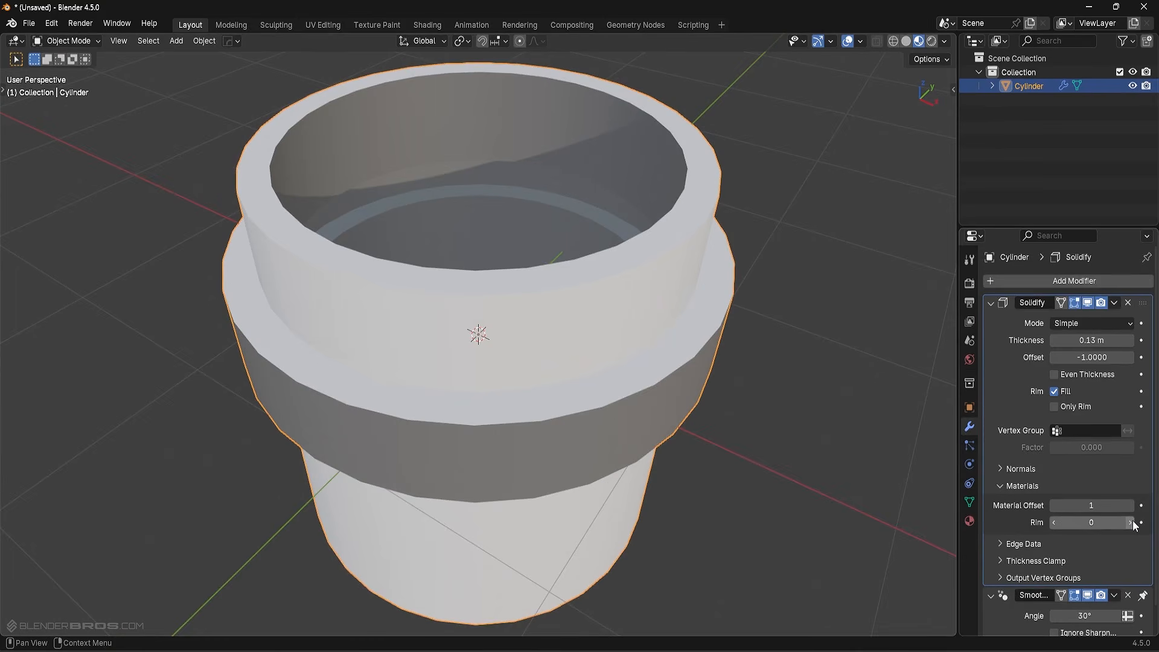
Increase the Solidify modifier's Rim material offset on the cylinder by one.
click(1131, 523)
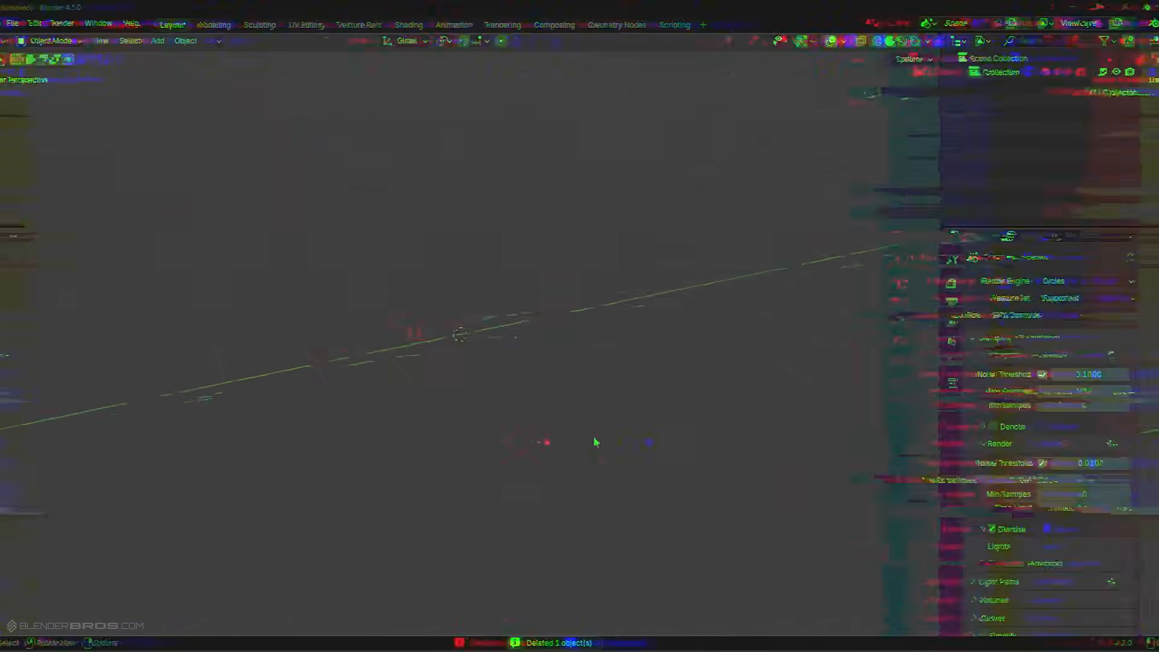
Add a plane mesh to the empty scene.
key(shift+a)
mouse_move(610, 324)
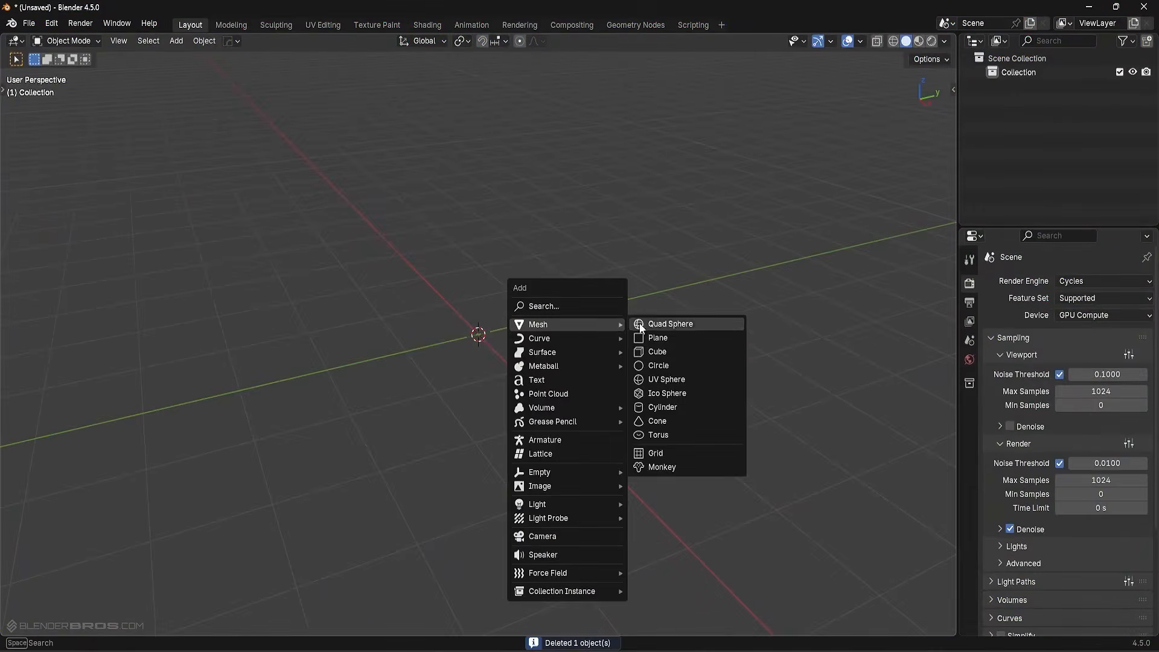
click(714, 343)
Add a Solidify modifier to the plane with a thickness of 0.24 m and an offset of 0.
click(970, 426)
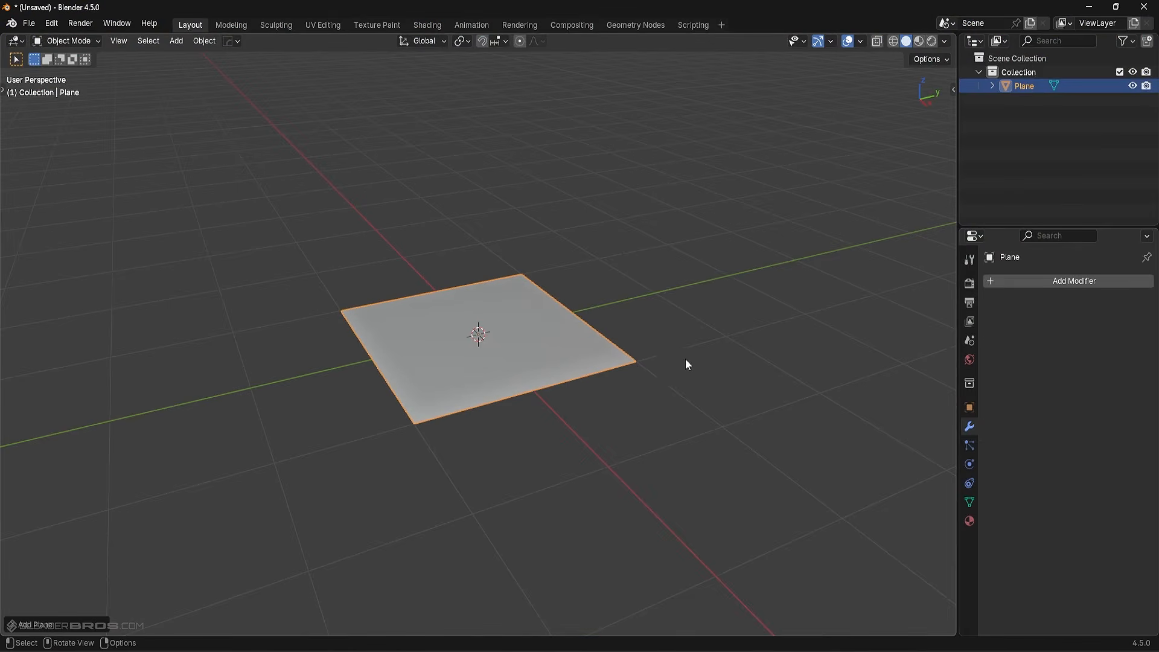
click(1090, 280)
mouse_move(1089, 281)
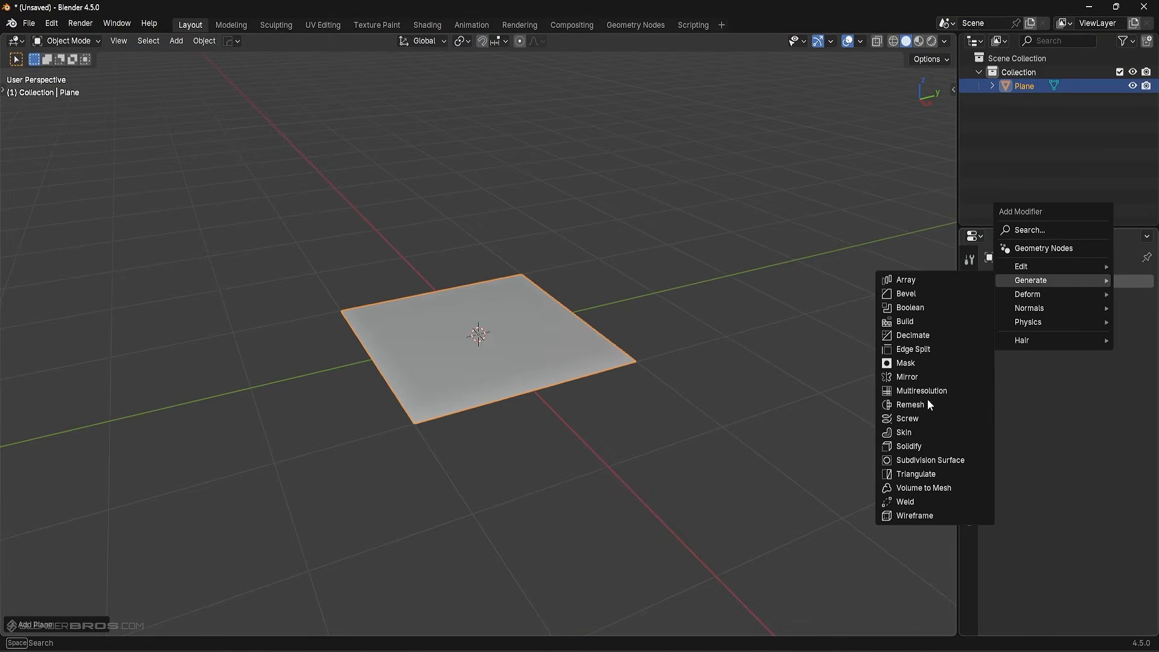
click(919, 448)
drag(1090, 340, 1129, 340)
click(1084, 358)
text(0)
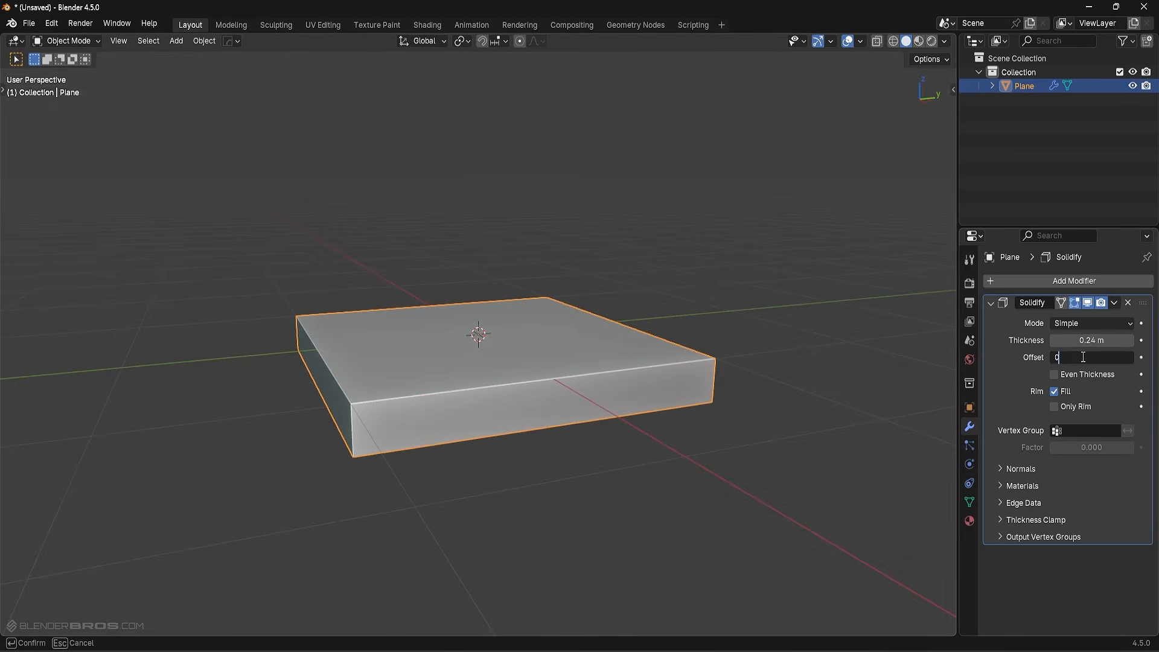
key(Return)
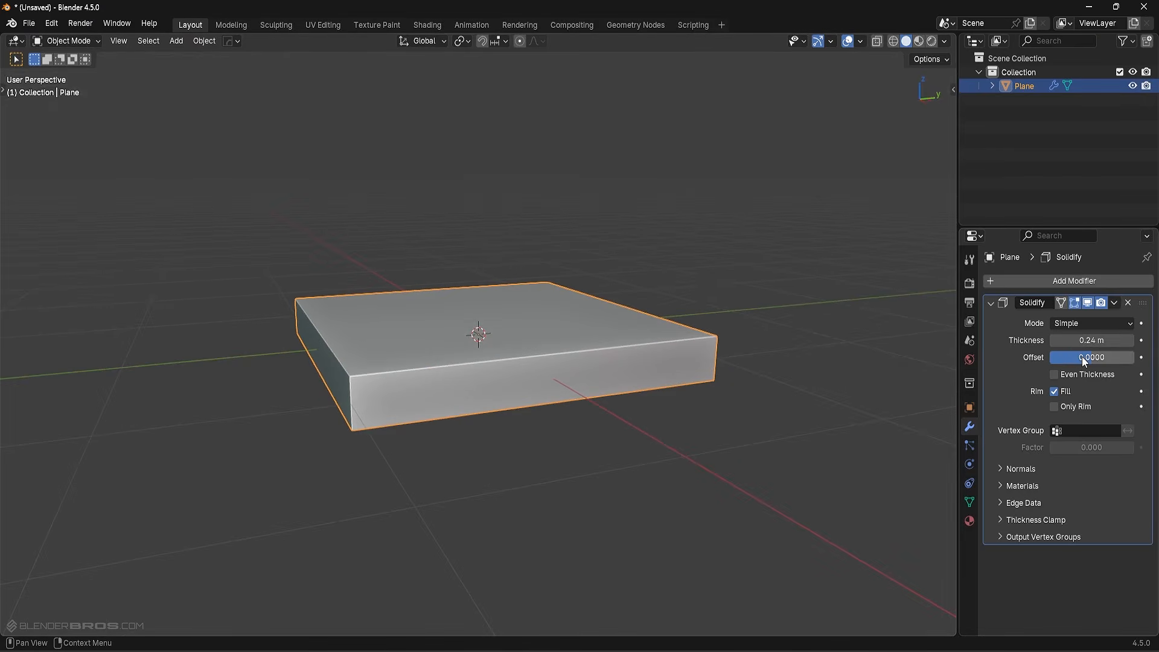
Show the Solidify modifier's Edge Data settings and add a Subdivision Surface modifier with 3 viewport levels to the plane.
click(1039, 502)
drag(1111, 522, 1051, 551)
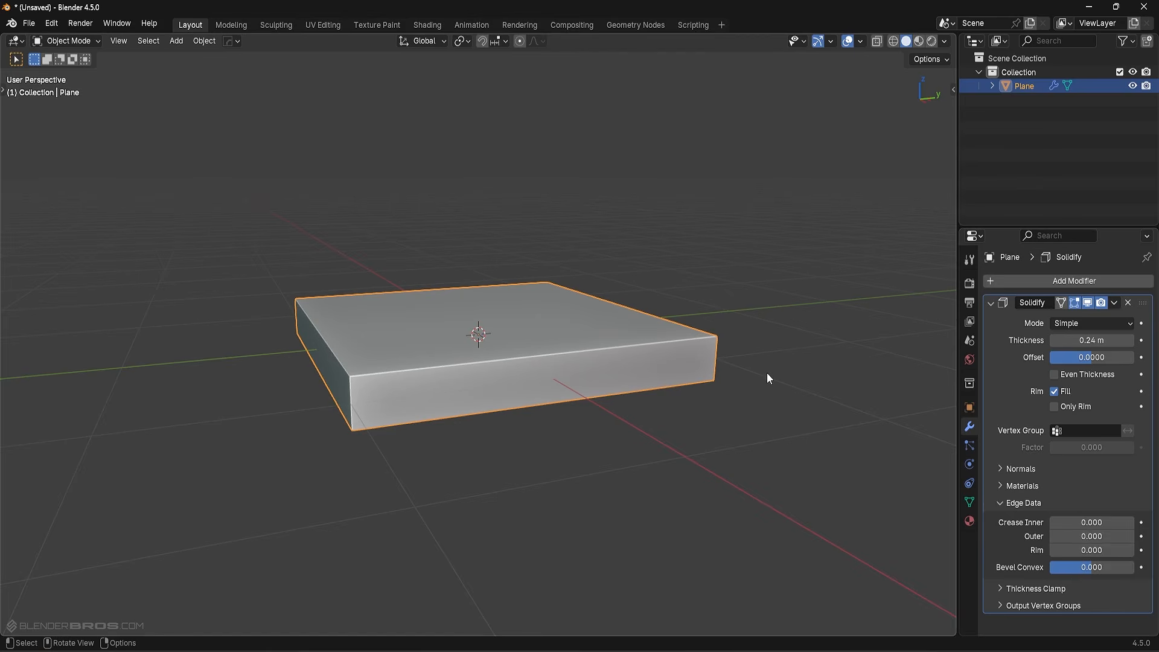
middle_drag(658, 324, 653, 384)
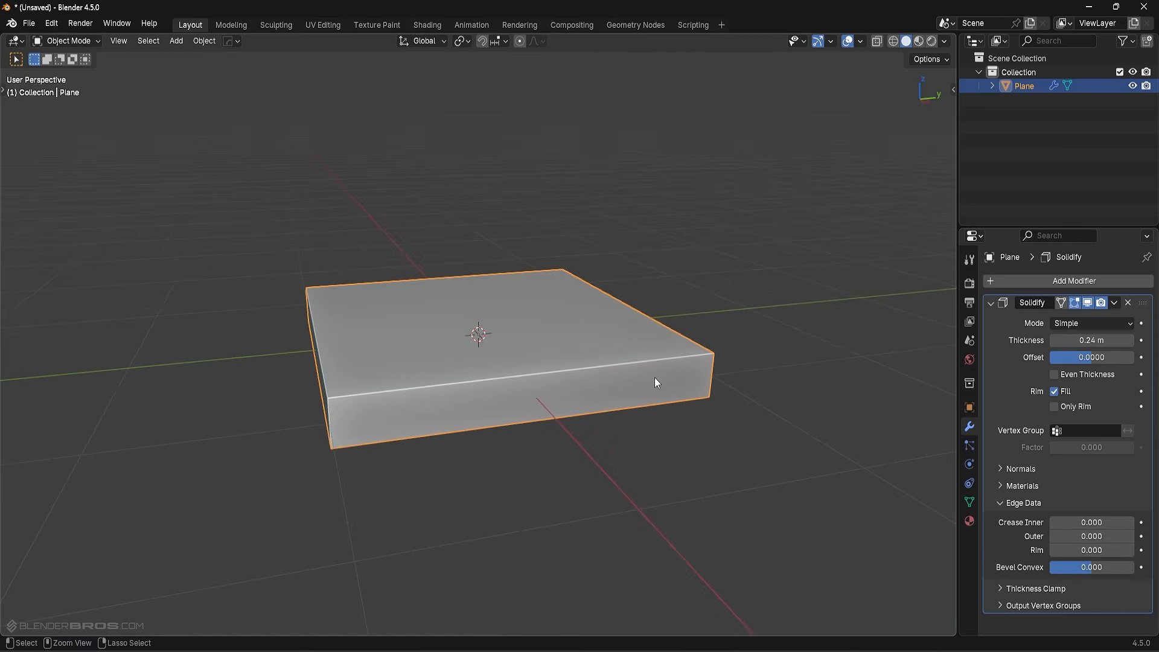
key(ctrl+2)
scroll(628, 338, up, 3)
middle_drag(603, 337, 584, 370)
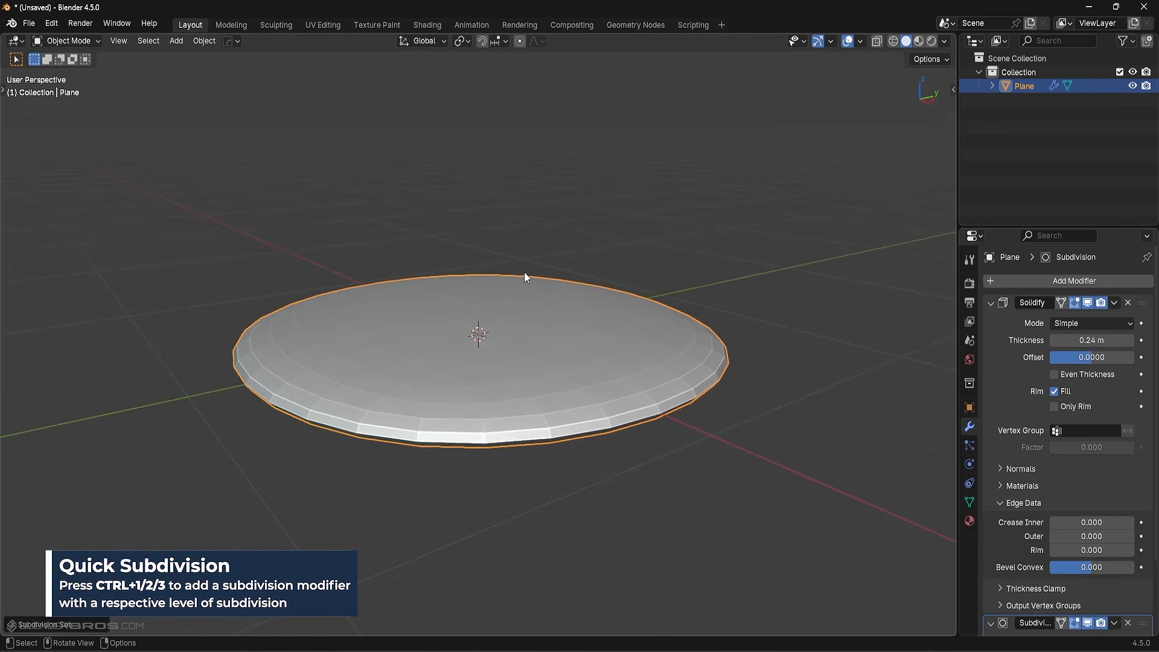
Apply the plane's Solidify modifier and work on the slab's top face in Edit Mode.
key(Tab)
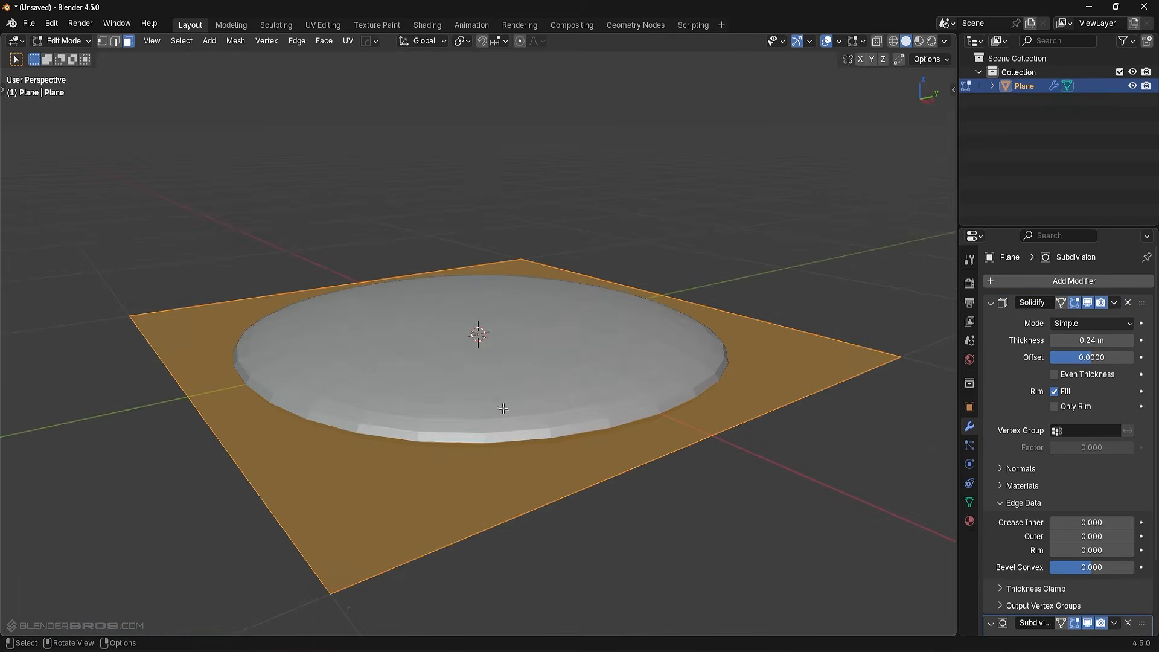
key(Tab)
scroll(609, 406, down, 2)
click(1114, 303)
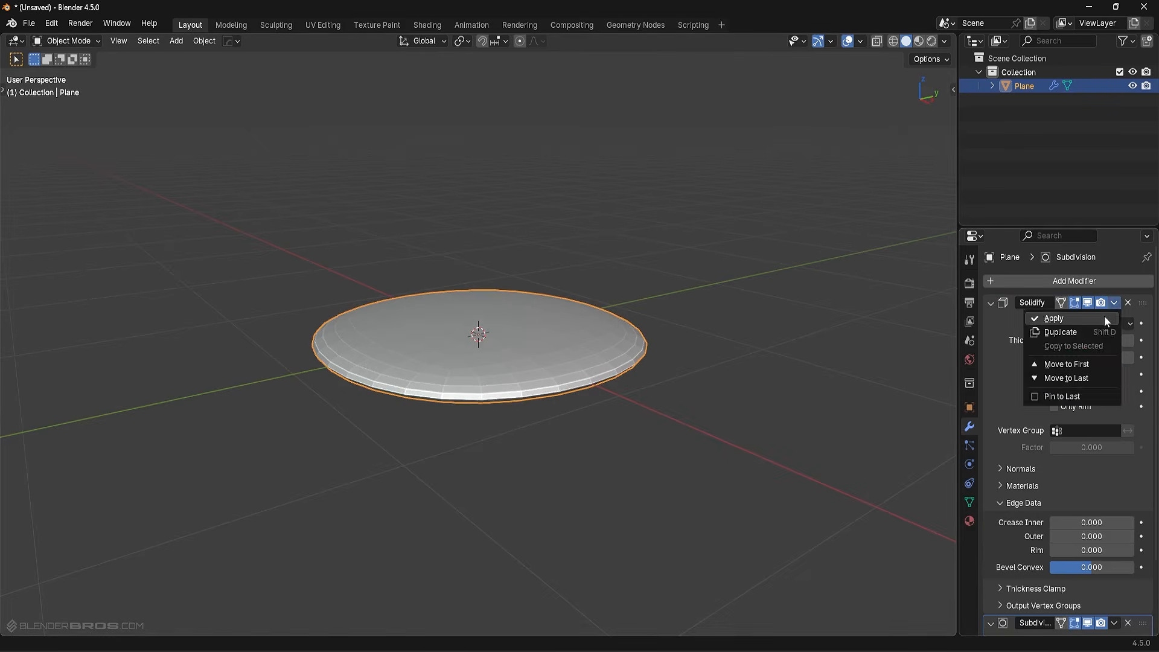
click(1104, 316)
key(Tab)
click(808, 382)
key(alt+a)
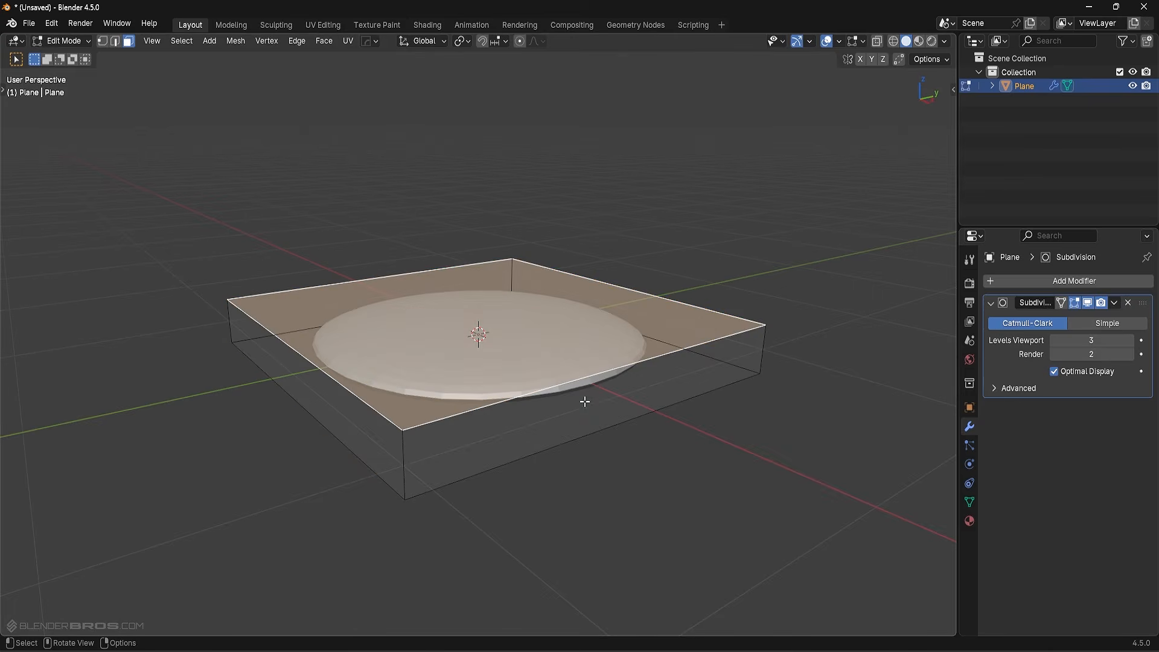
Crease the edges of the slab's top face by 1.
key(shift+e)
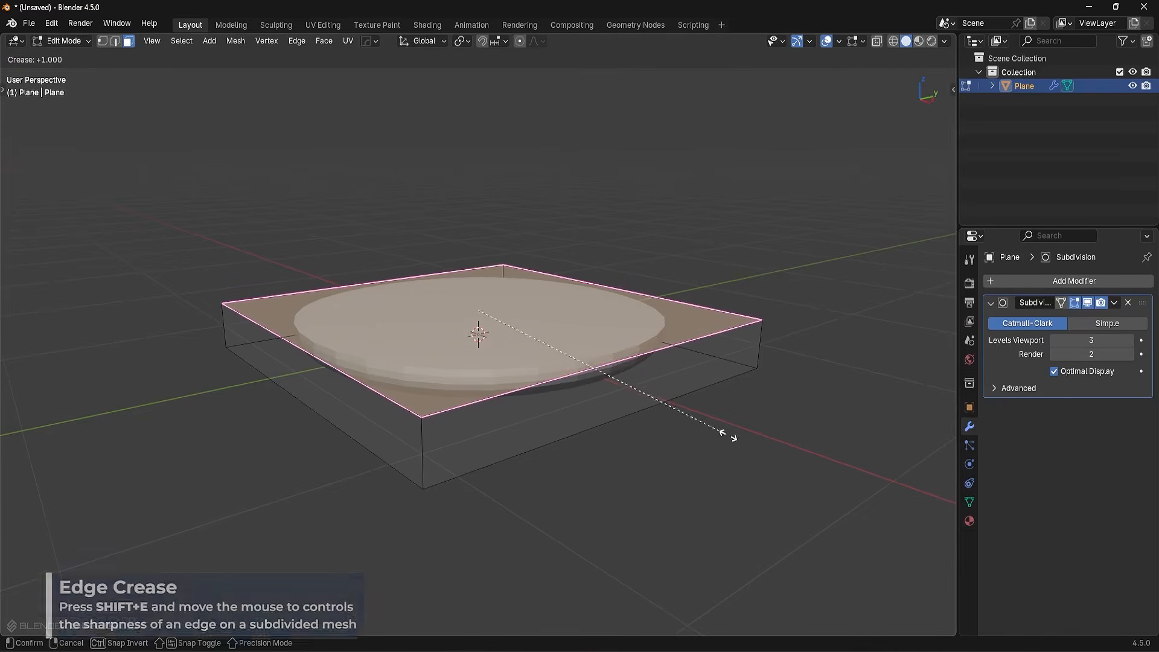
click(711, 445)
middle_drag(712, 444, 574, 339)
key(shift+e)
click(790, 418)
middle_drag(791, 418, 492, 441)
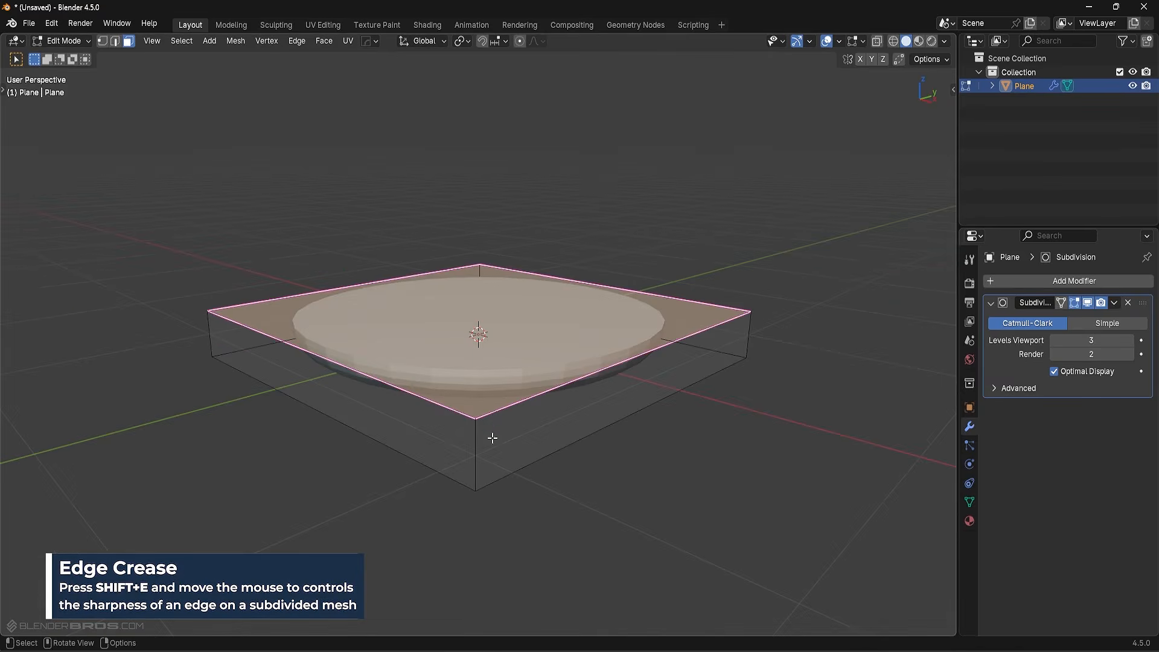
Try creasing the vertical corner edge of the slab in edge selection mode.
key(2)
click(481, 456)
key(shift+e)
right_click(874, 443)
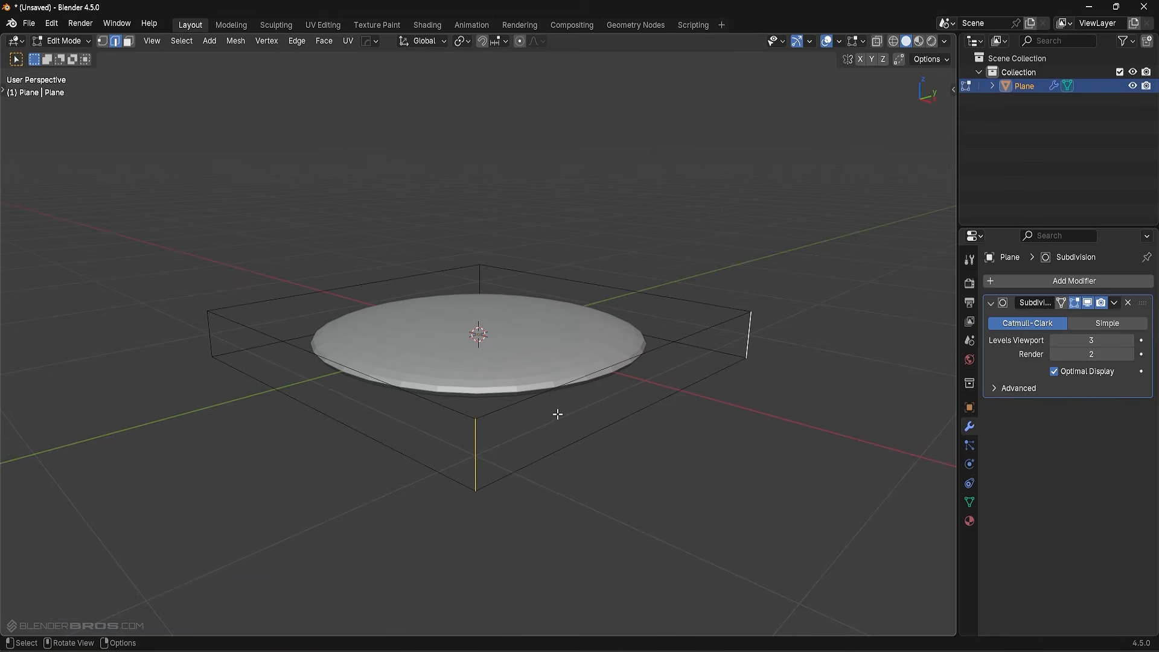
Undo the edge creases and the applied Solidify modifier.
key(ctrl+z)
key(ctrl+z)
key(ctrl+z)
key(ctrl+z)
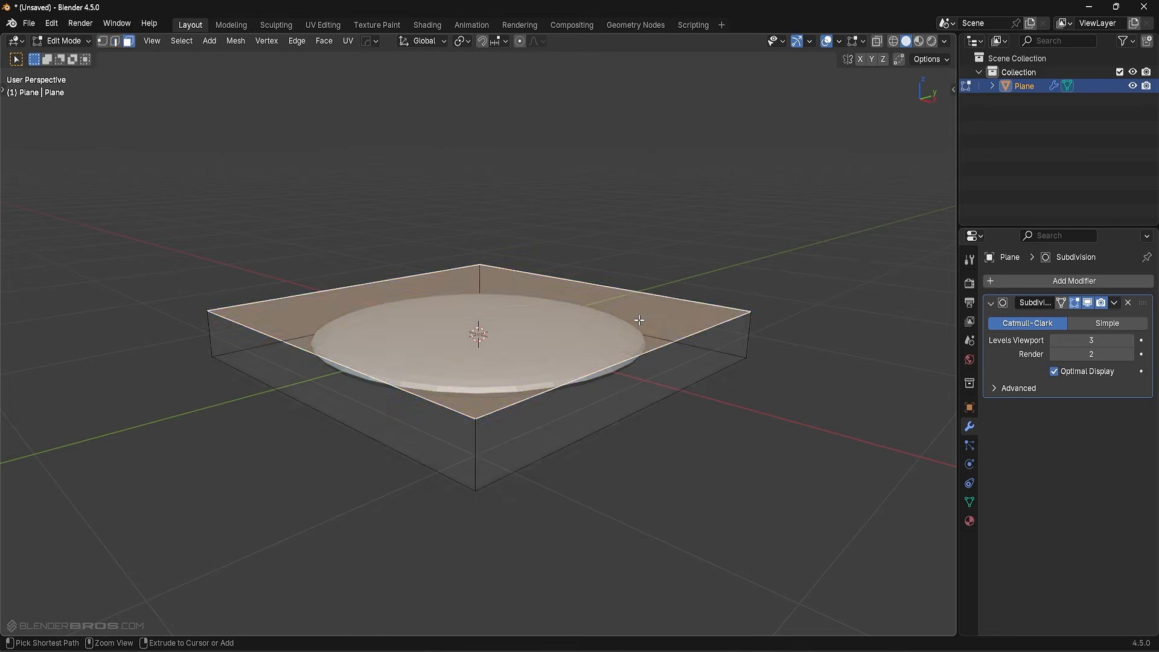
key(ctrl+z)
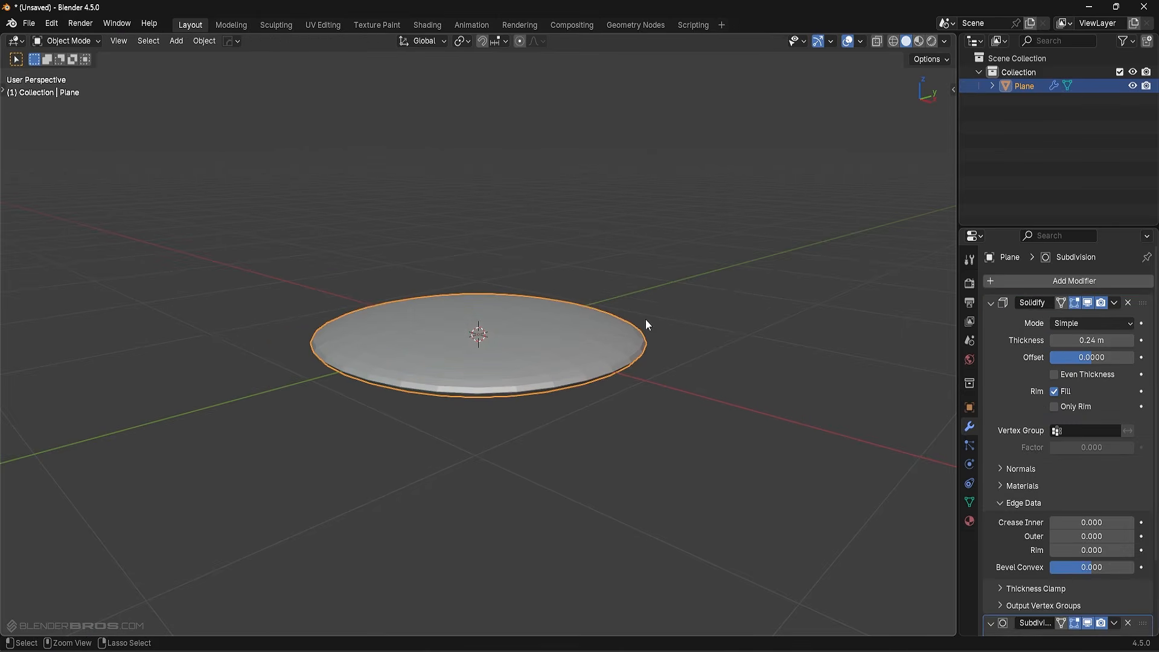
Toggle the viewport display of the Solidify and Subdivision modifiers off and on to compare their effect on the plane.
click(1089, 305)
click(1089, 304)
click(1089, 623)
click(1088, 622)
scroll(1023, 439, down, 3)
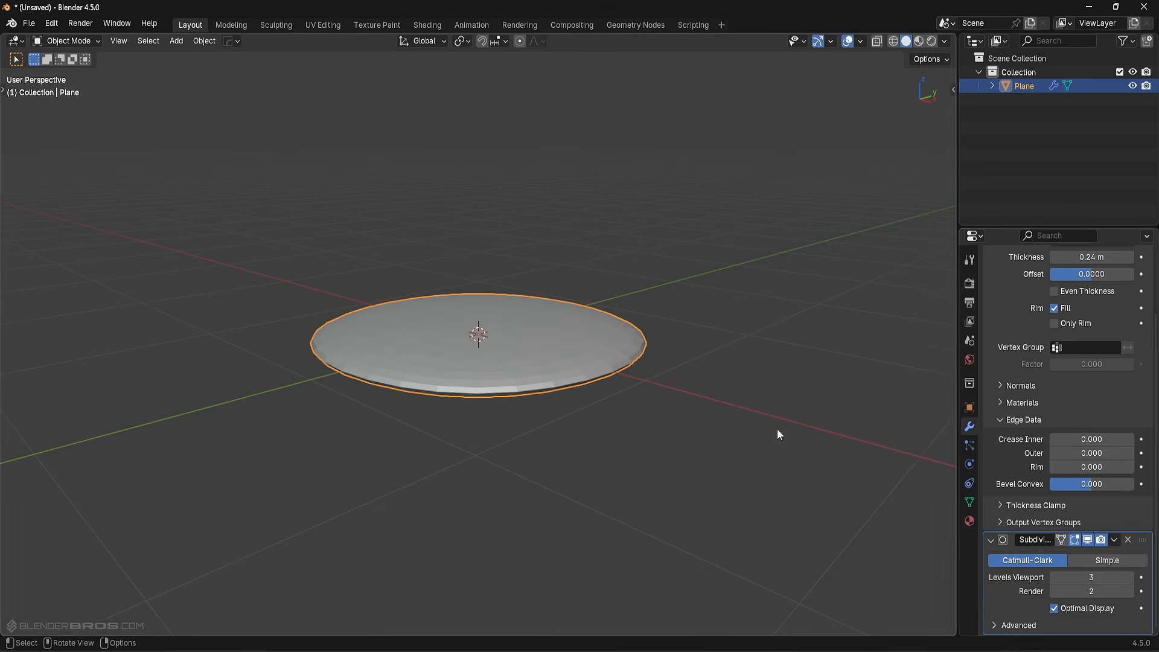
scroll(604, 393, up, 2)
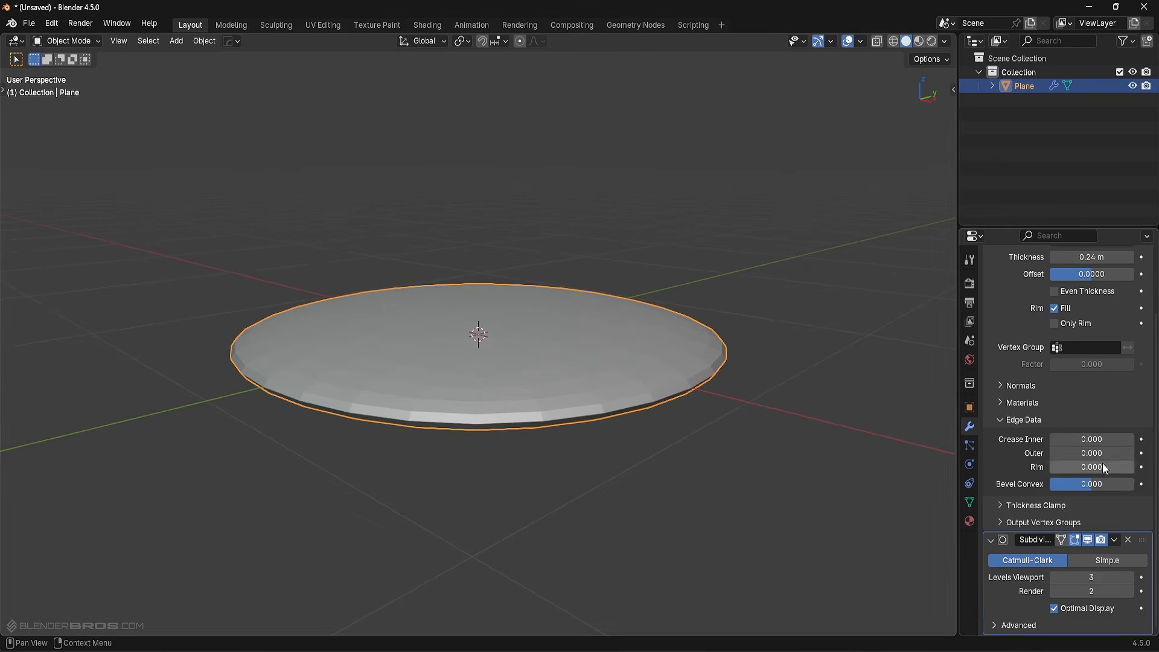
Try raising the Solidify modifier's Crease Inner value, then set it back to 0.
drag(1067, 438, 1136, 438)
middle_drag(641, 411, 595, 399)
drag(1099, 436, 1051, 452)
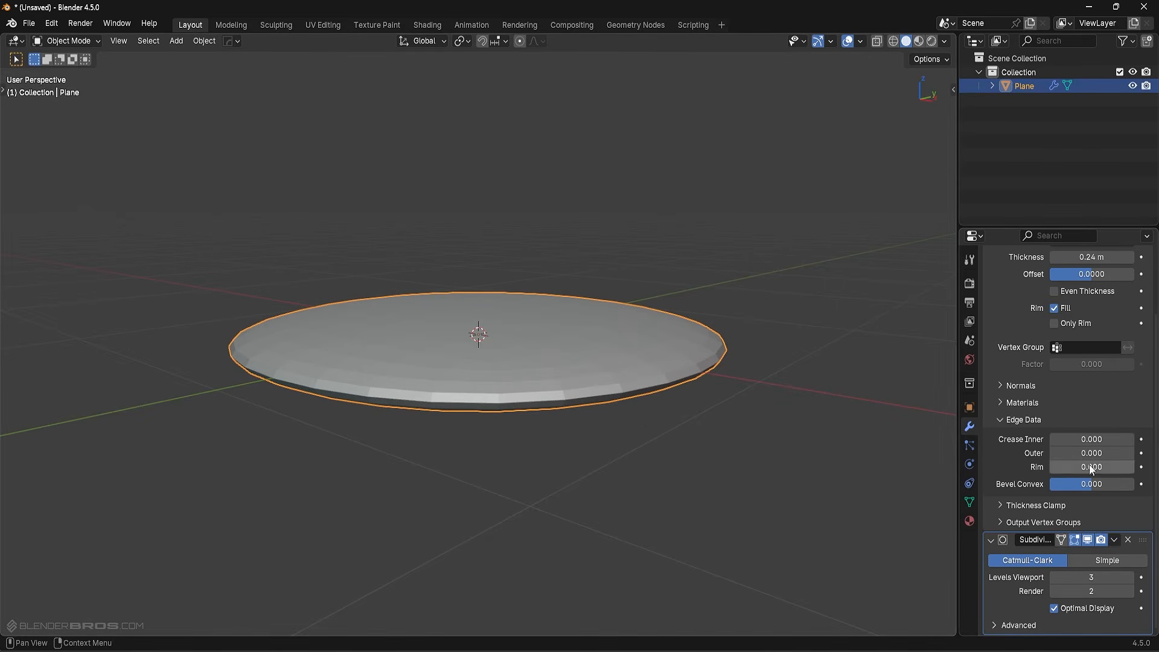
Set the Solidify modifier's Crease Inner, Outer and Rim values to 1.
drag(1068, 467, 1145, 453)
drag(1075, 469, 1117, 468)
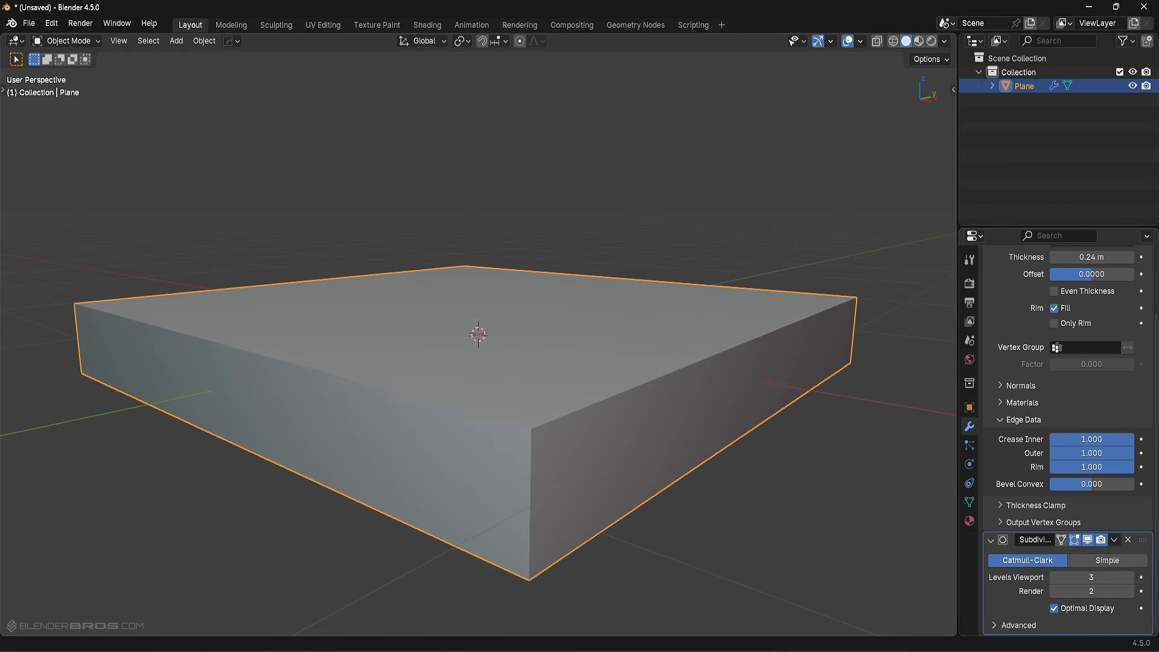
scroll(613, 342, down, 3)
middle_drag(574, 350, 929, 375)
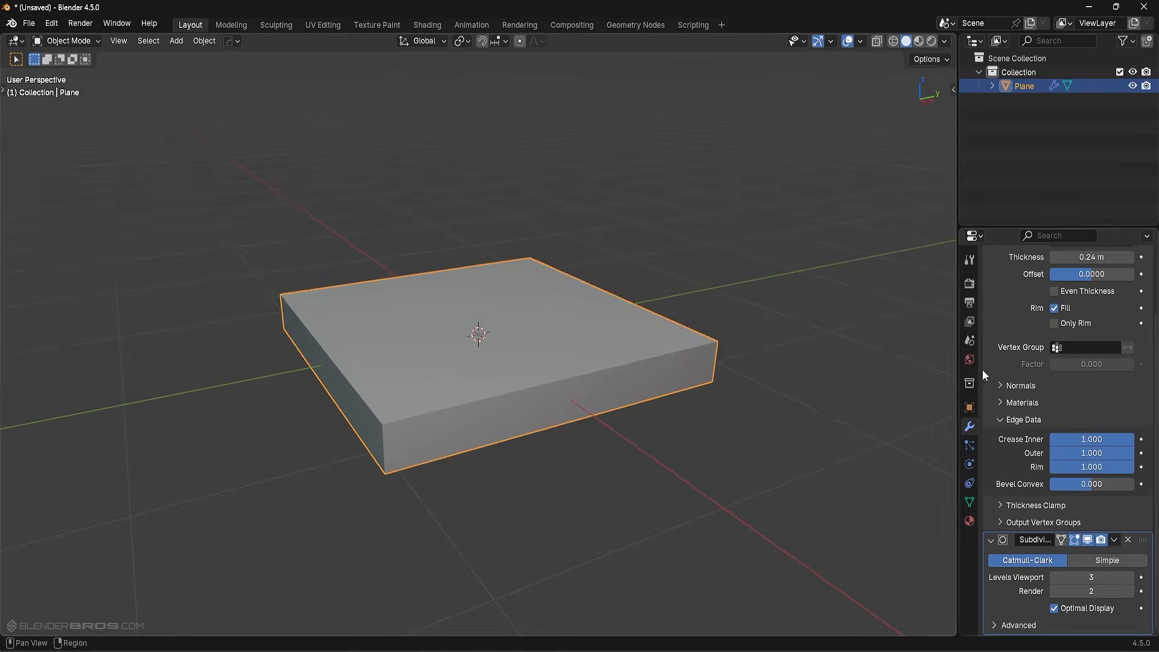
right_click(640, 383)
click(640, 383)
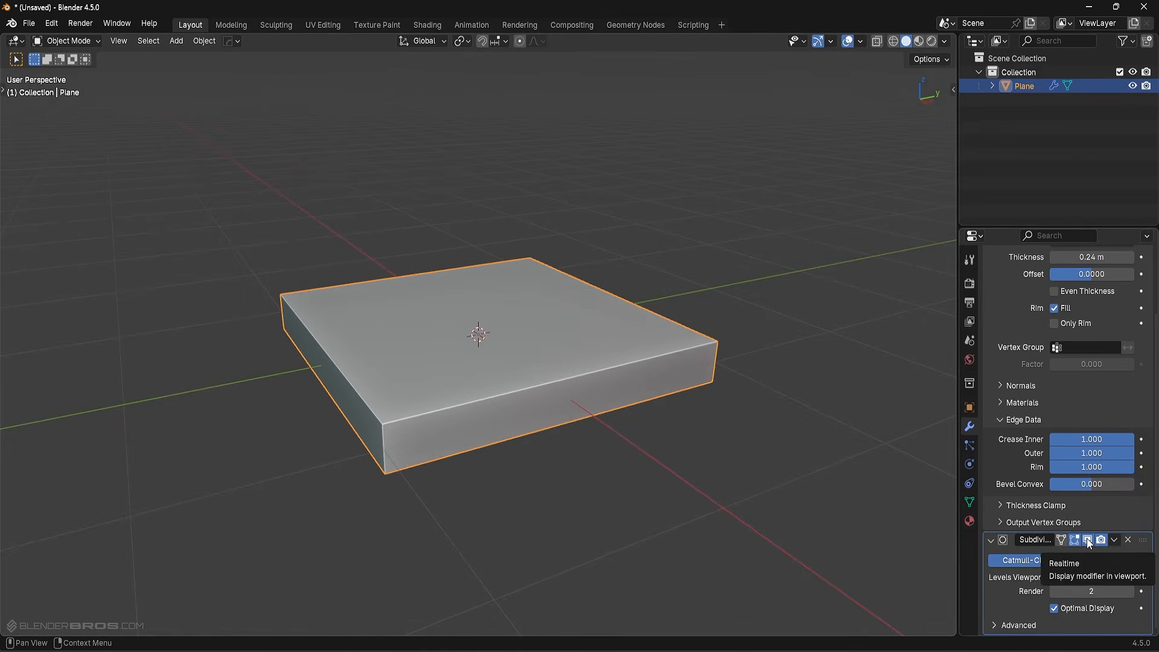
middle_drag(759, 383, 779, 371)
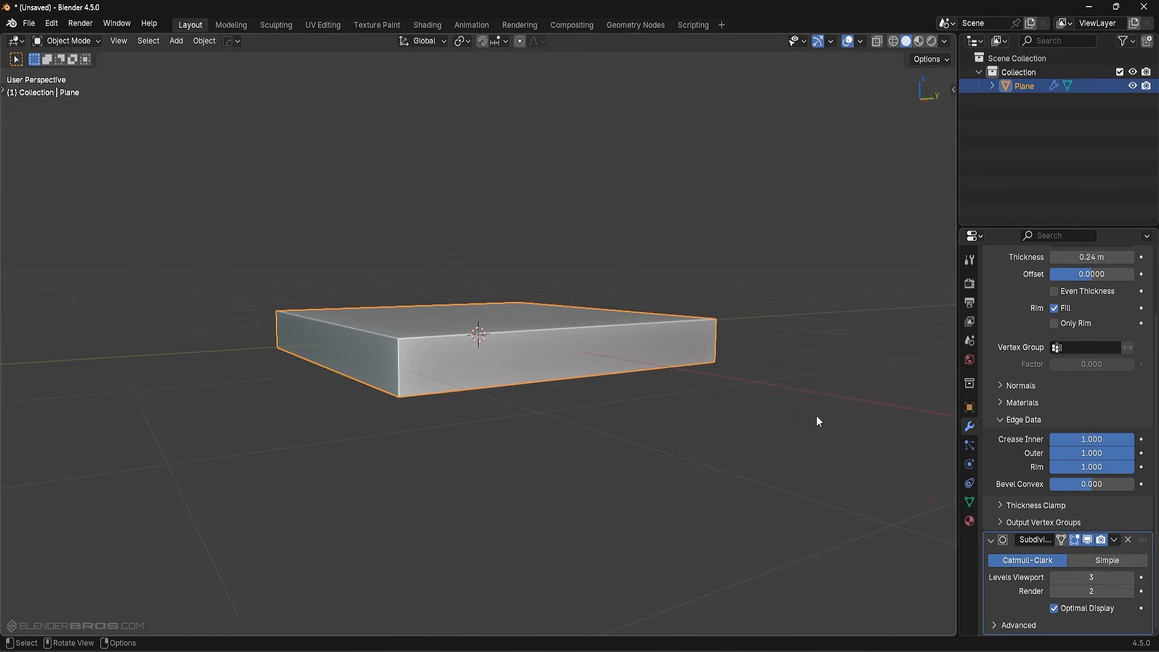
middle_drag(650, 327, 702, 349)
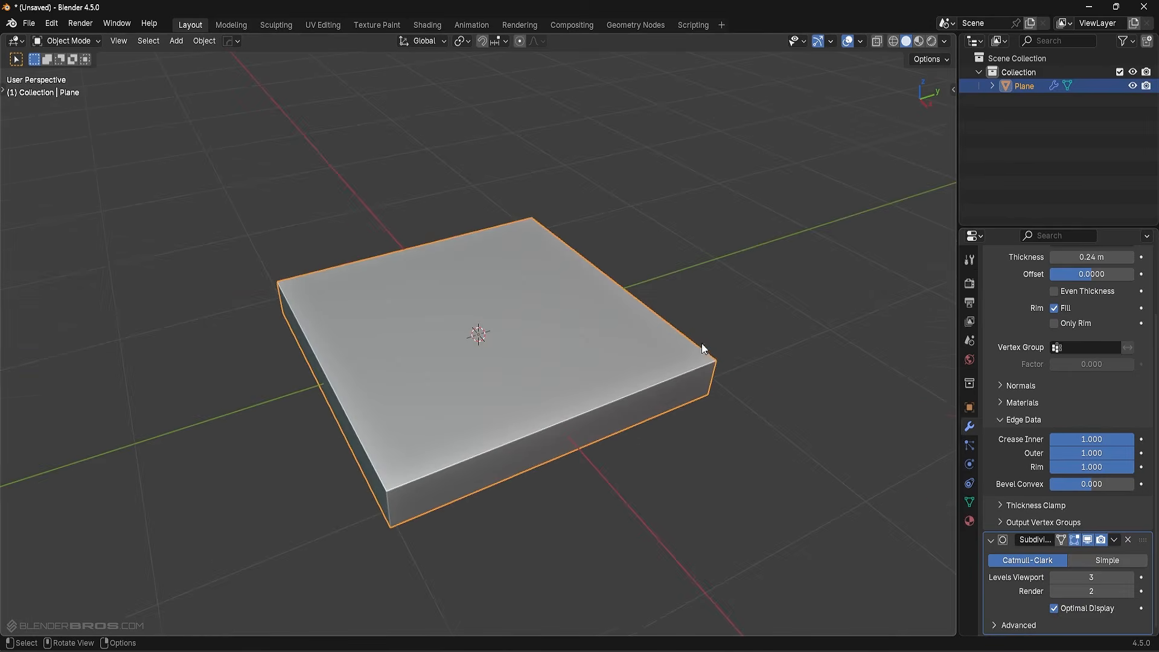
Apply the Solidify modifier and examine the slab's creased edges in Edit Mode.
scroll(1092, 305, up, 4)
click(1115, 303)
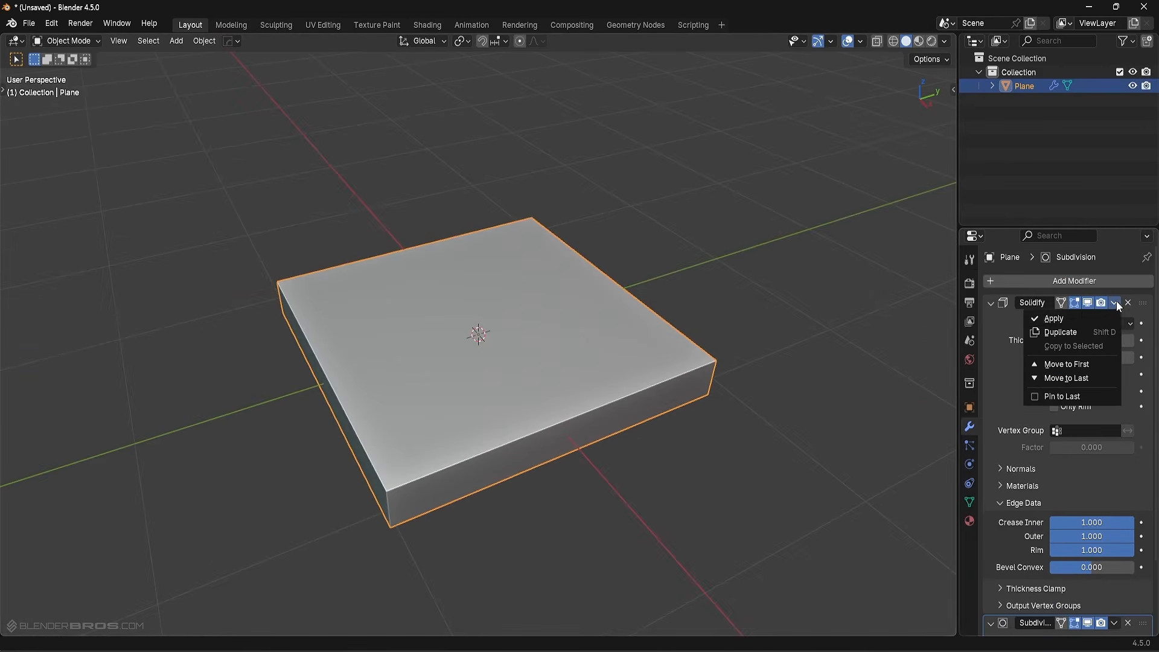
click(1104, 313)
key(Tab)
middle_drag(449, 325, 600, 389)
click(546, 411)
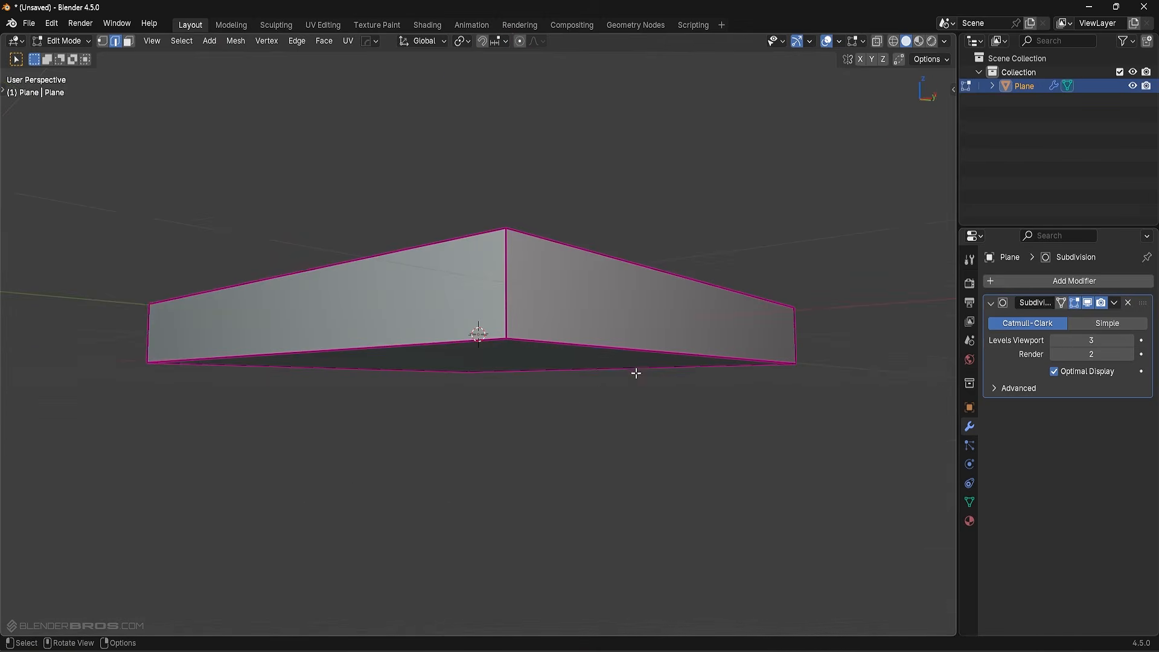
Leave Edit Mode and try changing the Subdivision modifier's Optimal Display and viewport levels.
key(Tab)
key(alt+v)
click(524, 222)
middle_drag(497, 270, 506, 333)
click(1058, 371)
click(1130, 341)
Undo the Subdivision changes and the applied Solidify modifier.
key(ctrl+z)
key(ctrl+z)
key(ctrl+z)
key(ctrl+z)
key(ctrl+z)
key(ctrl+z)
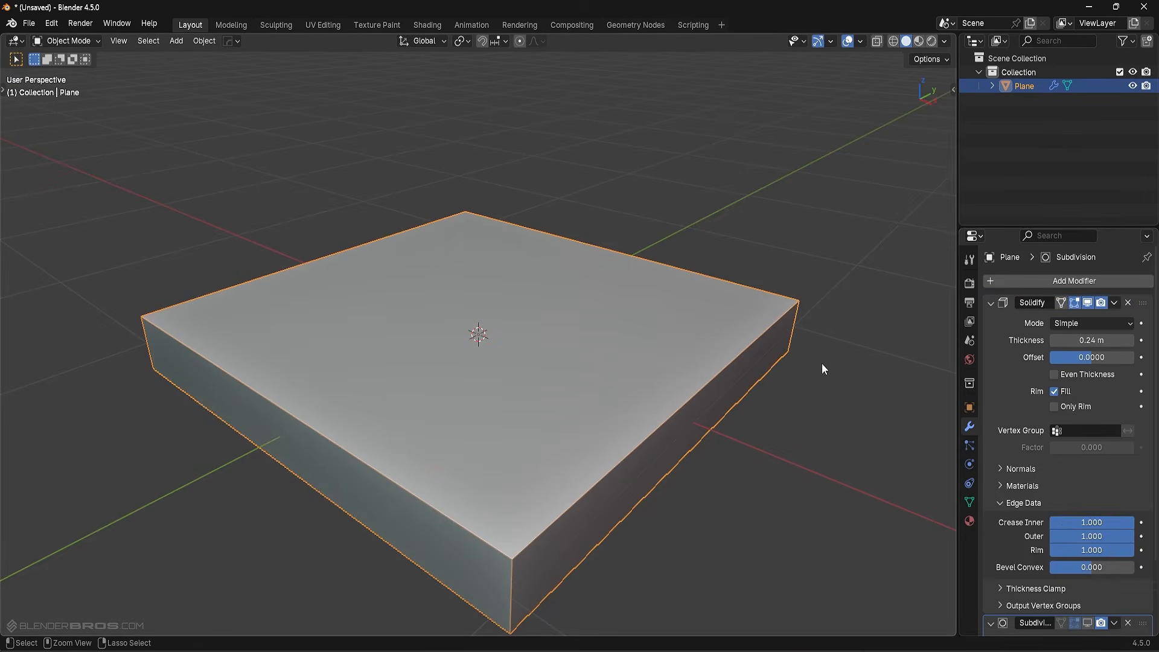
Set the Solidify creases to 0 for Outer and Rim and 1 for Inner, with the Subdivision modifier shown in the viewport.
drag(1108, 549, 1049, 550)
right_click(624, 434)
drag(1110, 536, 1051, 537)
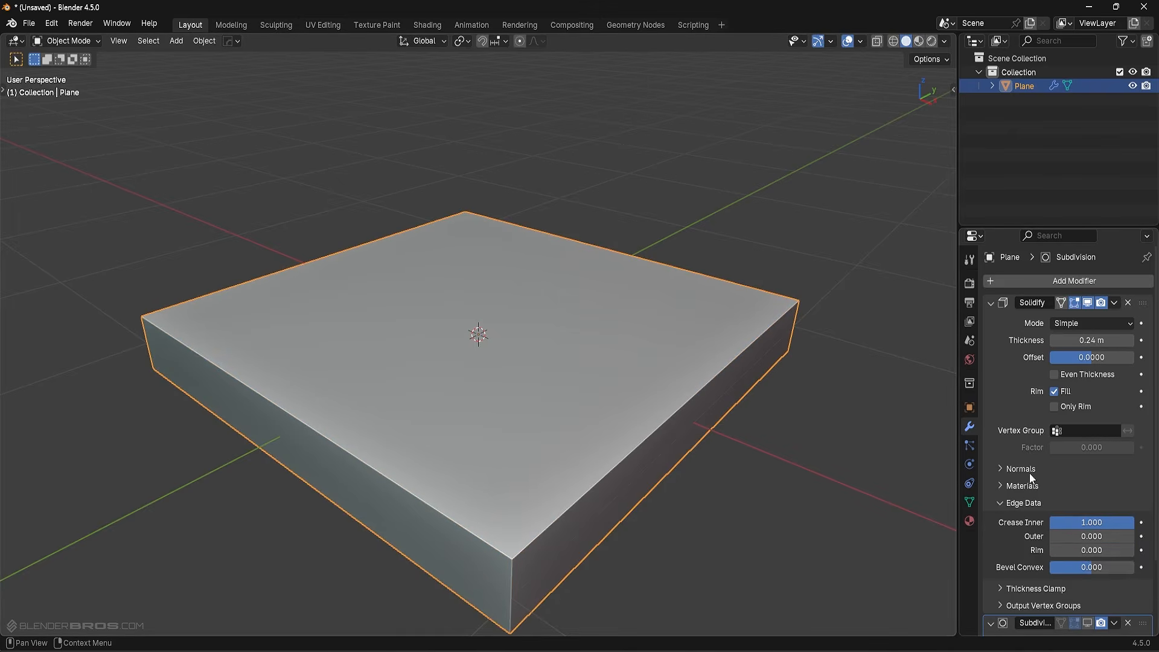
click(1088, 623)
scroll(1084, 409, down, 1)
drag(1063, 497, 1134, 497)
middle_drag(681, 362, 683, 304)
Apply Shade Auto Smooth to the plane and adjust its Crease Inner value, ending at 1.
right_click(683, 303)
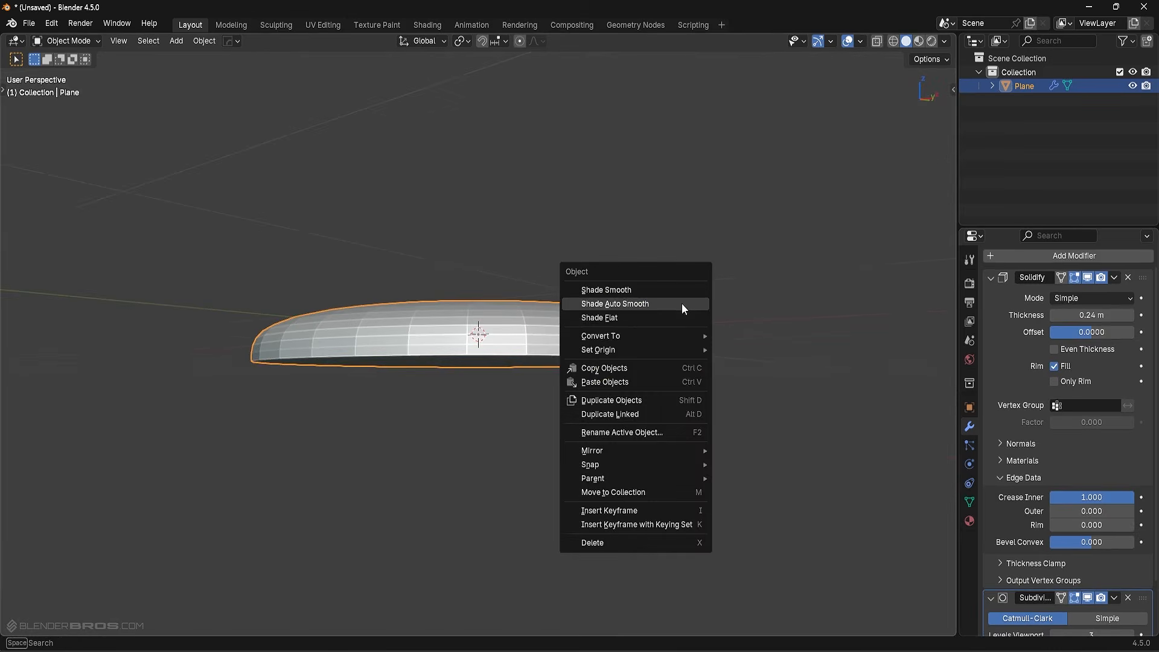
click(682, 303)
mouse_move(1094, 499)
mouse_down()
mouse_move(1063, 497)
mouse_move(1117, 497)
mouse_up()
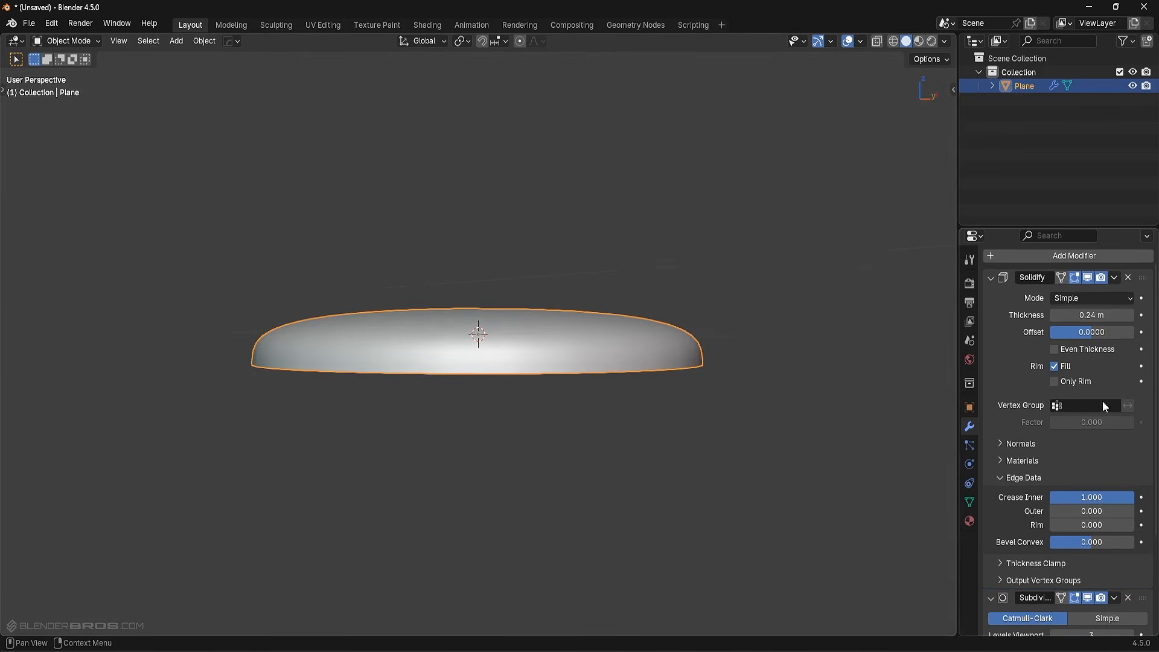
Apply the Solidify modifier to the smoothed plane, clear the mesh selection and switch to face selection.
scroll(1113, 457, up, 1)
click(1114, 303)
click(1104, 315)
click(697, 404)
middle_drag(676, 404, 511, 321)
key(alt+a)
middle_drag(567, 285, 569, 312)
key(3)
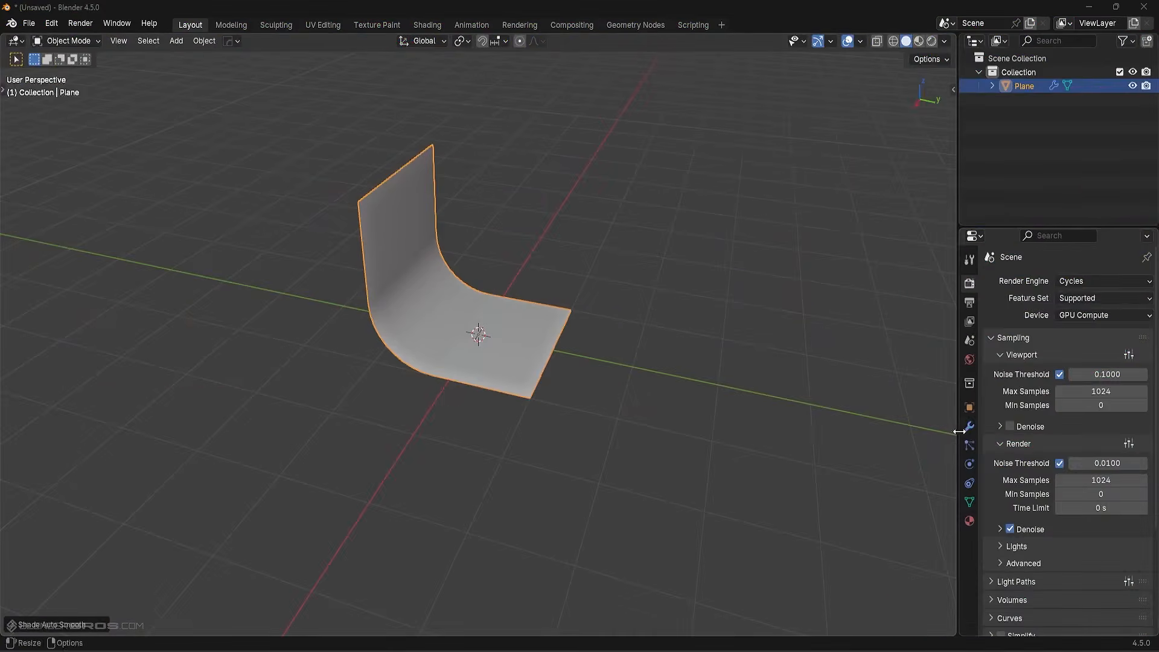
Add a Solidify modifier to the curved L-shaped plane.
click(969, 427)
middle_drag(584, 352, 512, 324)
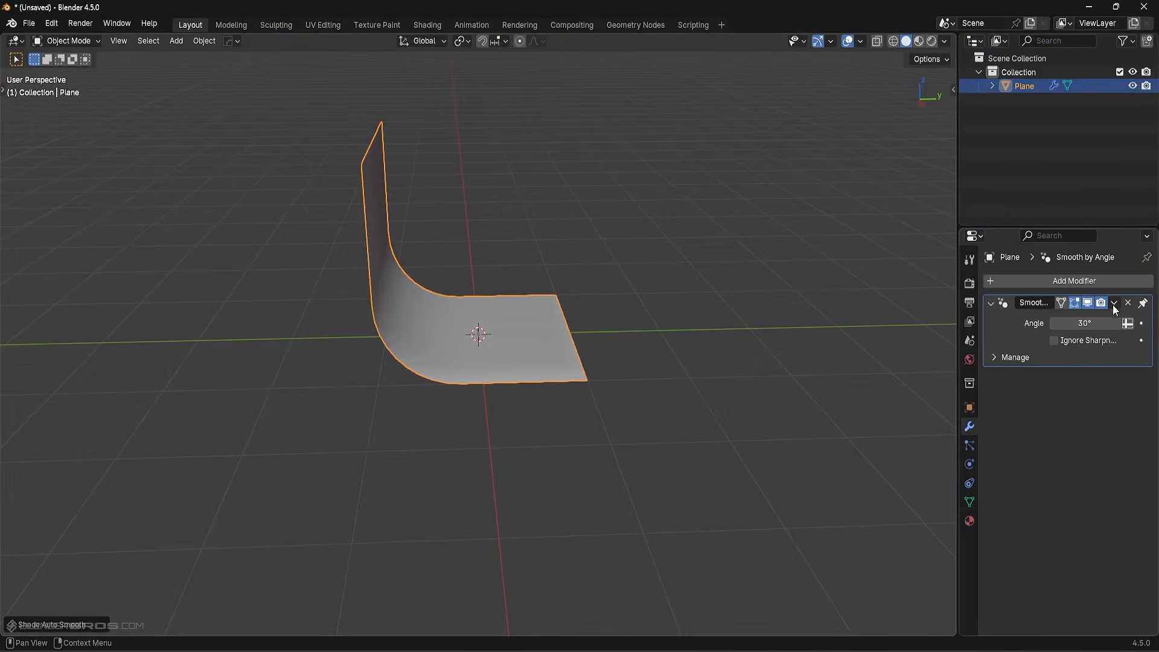
click(1117, 286)
mouse_move(1117, 286)
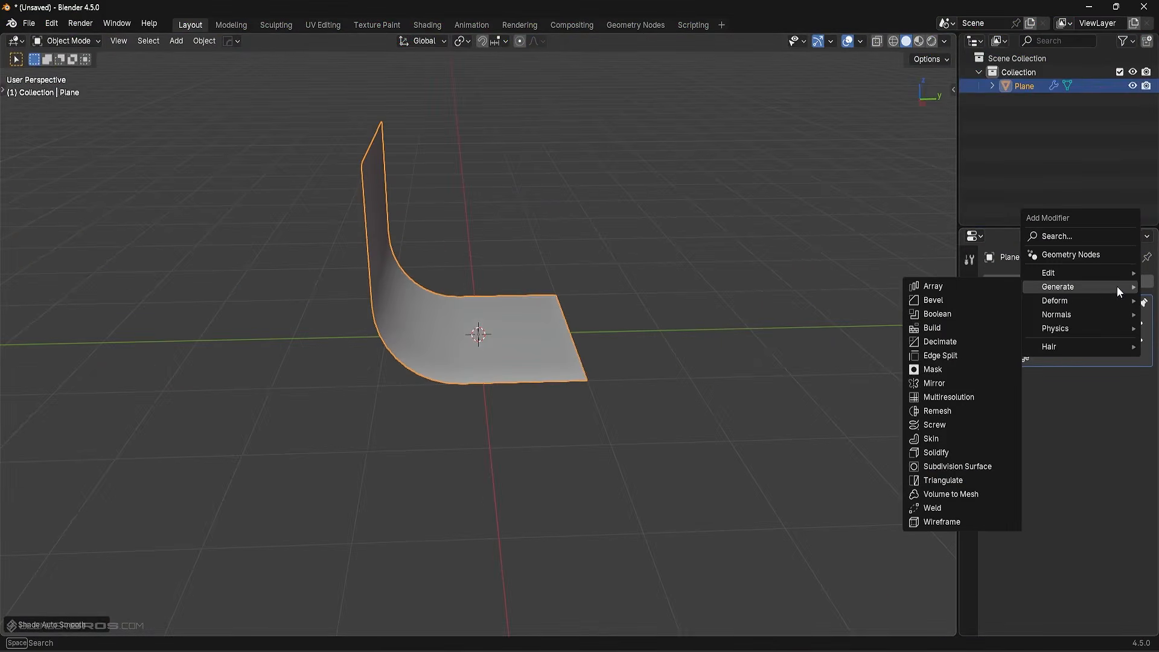
click(957, 454)
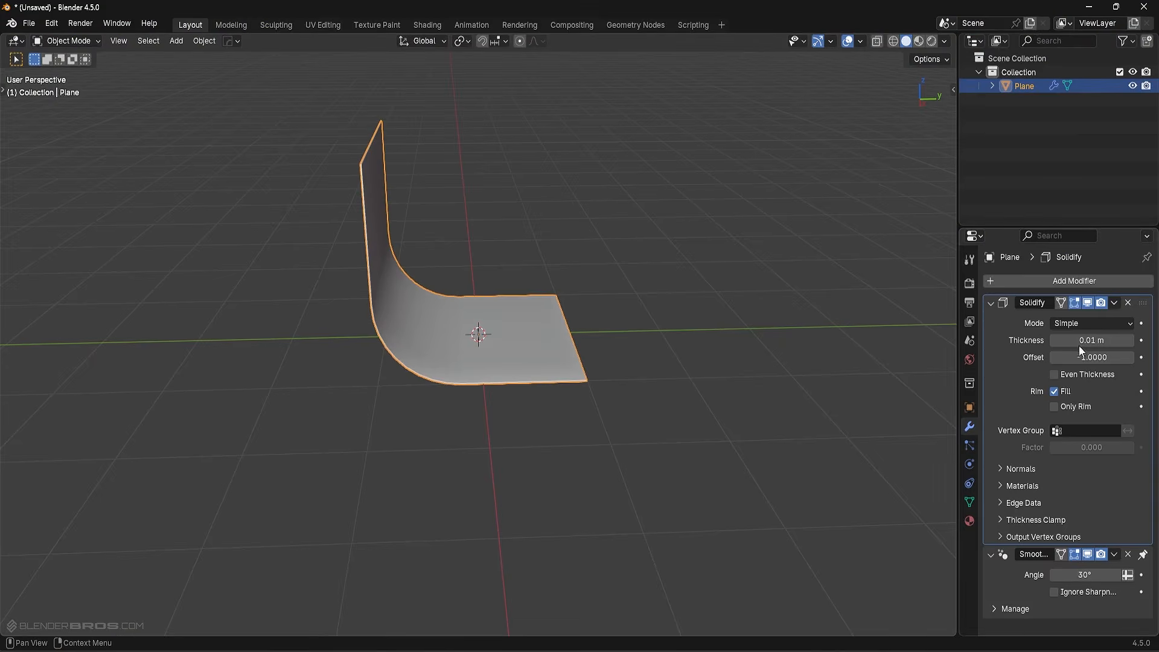
Set the curved plane's Solidify thickness to about -0.44 m and show its wireframe in a right orthographic view.
mouse_move(1090, 340)
mouse_down()
mouse_move(1130, 340)
mouse_move(1024, 340)
mouse_move(1110, 340)
mouse_up()
key(alt+v)
click(573, 418)
scroll(573, 418, up, 3)
key(KP_3)
shift+middle_drag(508, 252, 534, 324)
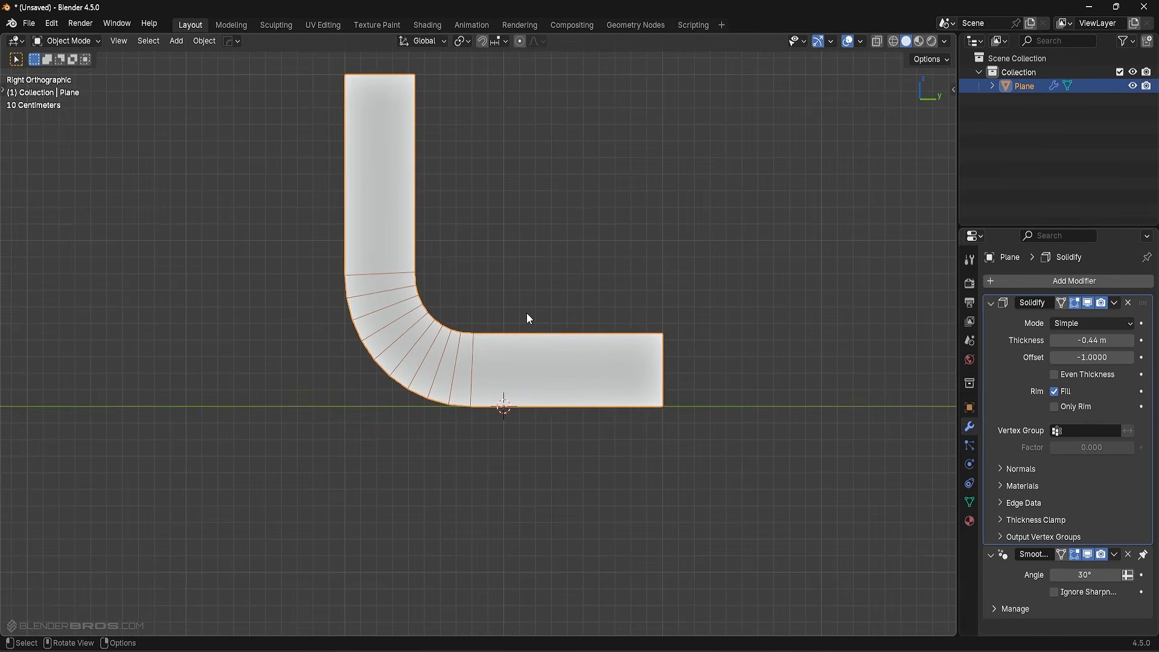
Try a Solidify Thickness Clamp of about 0.4225 on the curved plane with a thickness of about -0.71 m.
click(1049, 523)
drag(1090, 340, 1066, 340)
drag(1097, 539, 1068, 539)
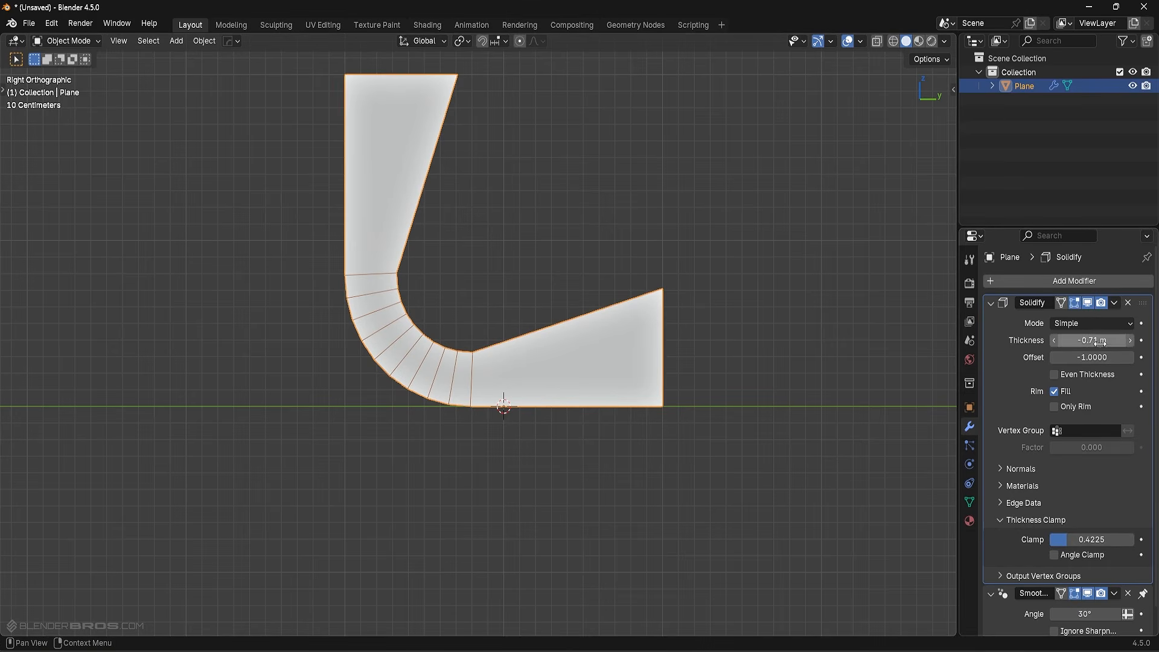
Set the Solidify thickness to about -1.05 m, try a Clamp of about 0.26, and reset the Clamp to 0.
drag(1089, 542, 1057, 542)
mouse_move(1094, 340)
mouse_down()
mouse_move(1074, 341)
mouse_move(1097, 342)
mouse_up()
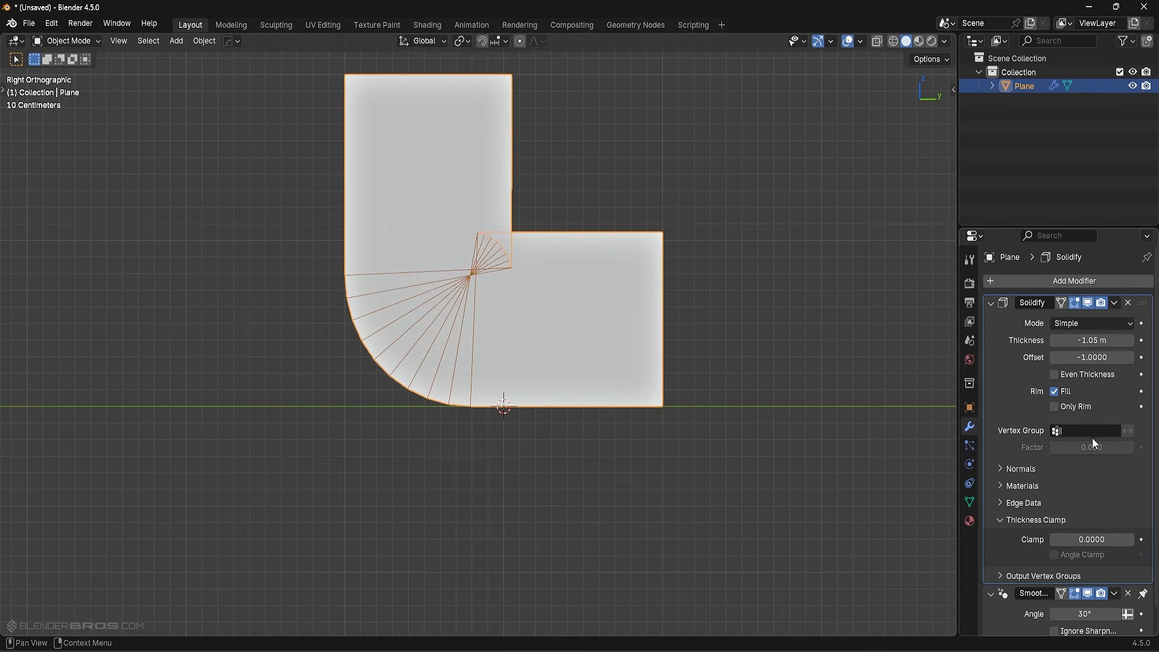
drag(1085, 540, 1110, 539)
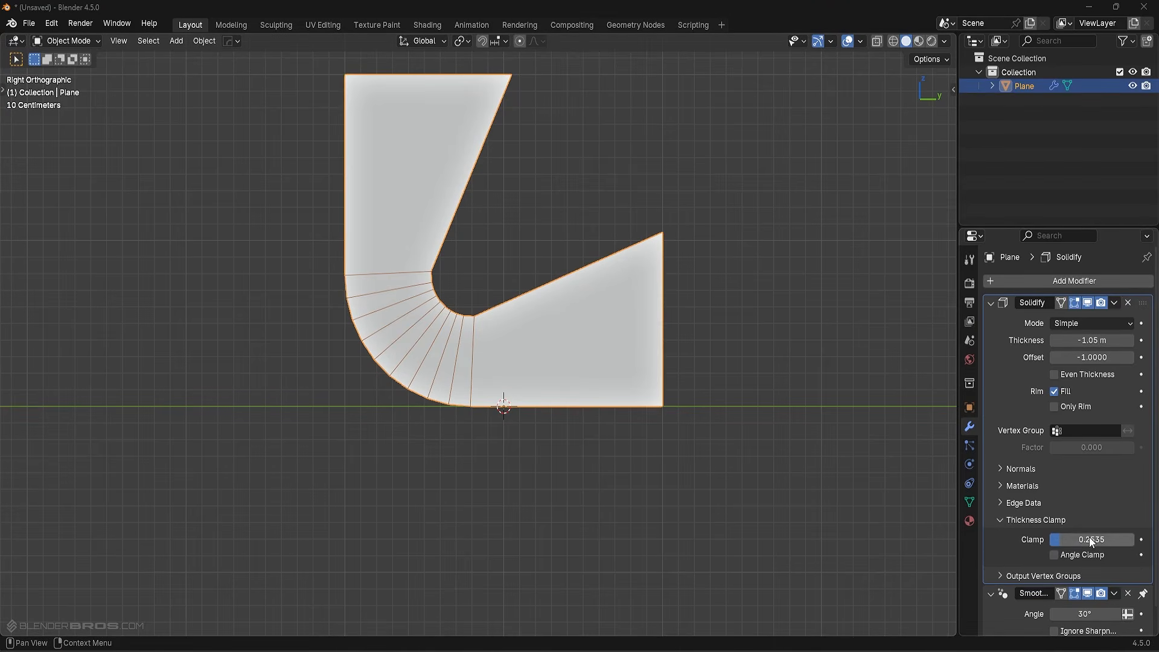
key(BackSpace)
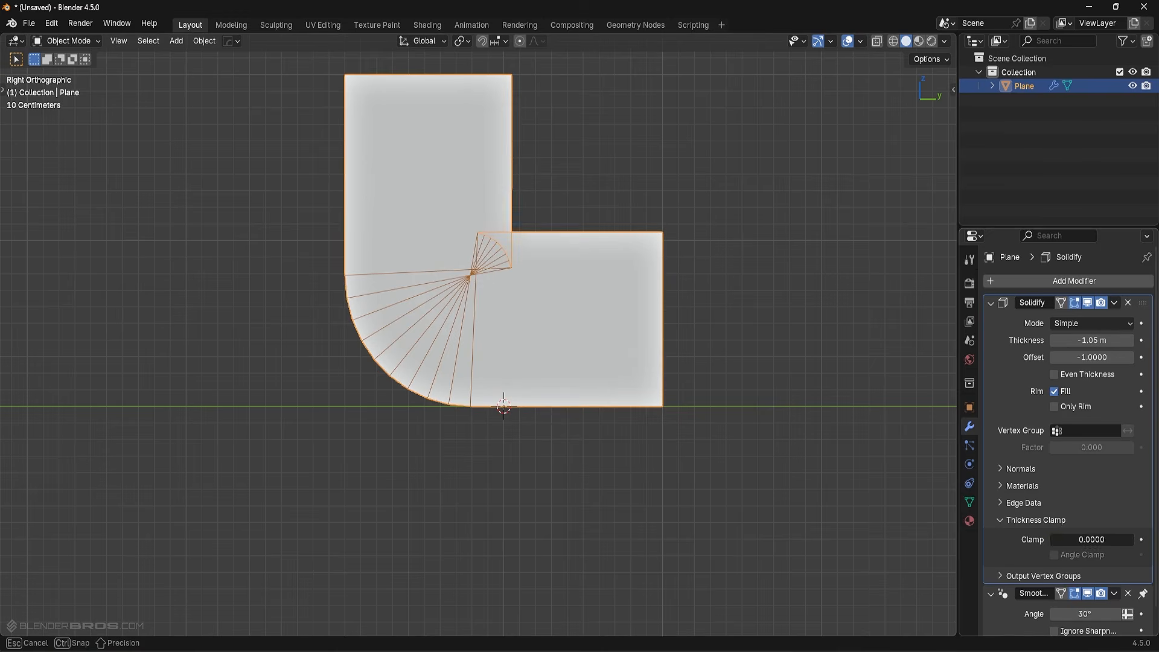
Apply the Solidify modifier to the curved plane and enter Edit Mode.
click(1115, 304)
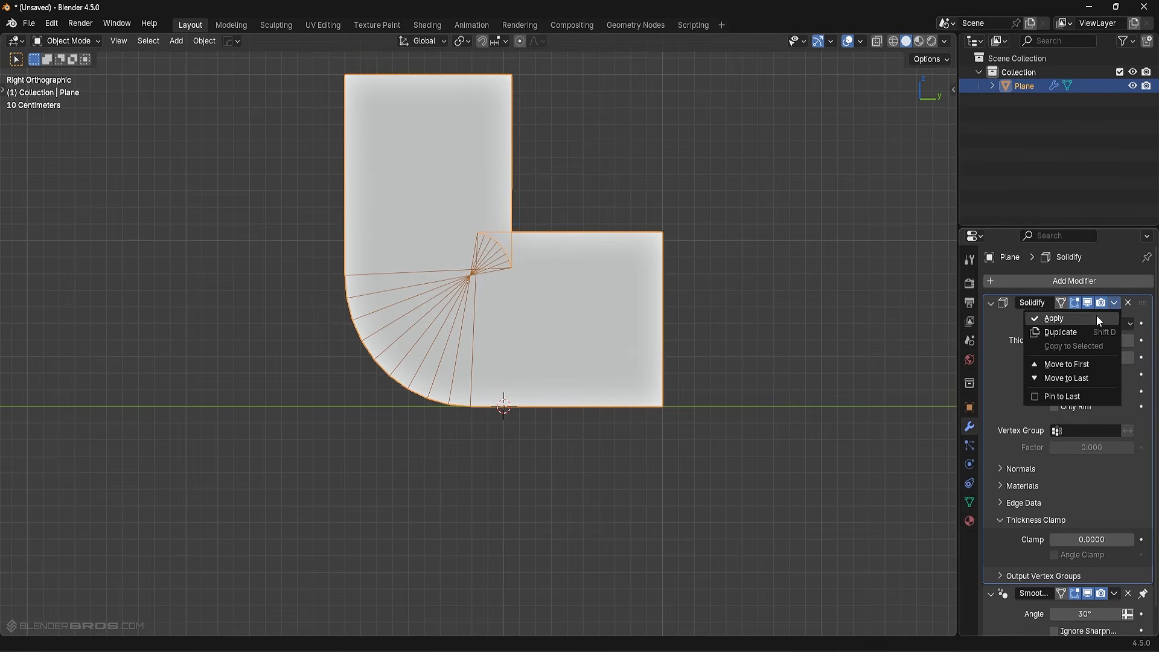
click(1096, 315)
key(Tab)
Clean up the overlapping edges at the inner corner of the bend with MESHmachine's Unf*ck operation.
middle_drag(516, 259, 555, 307)
click(442, 277)
key(y)
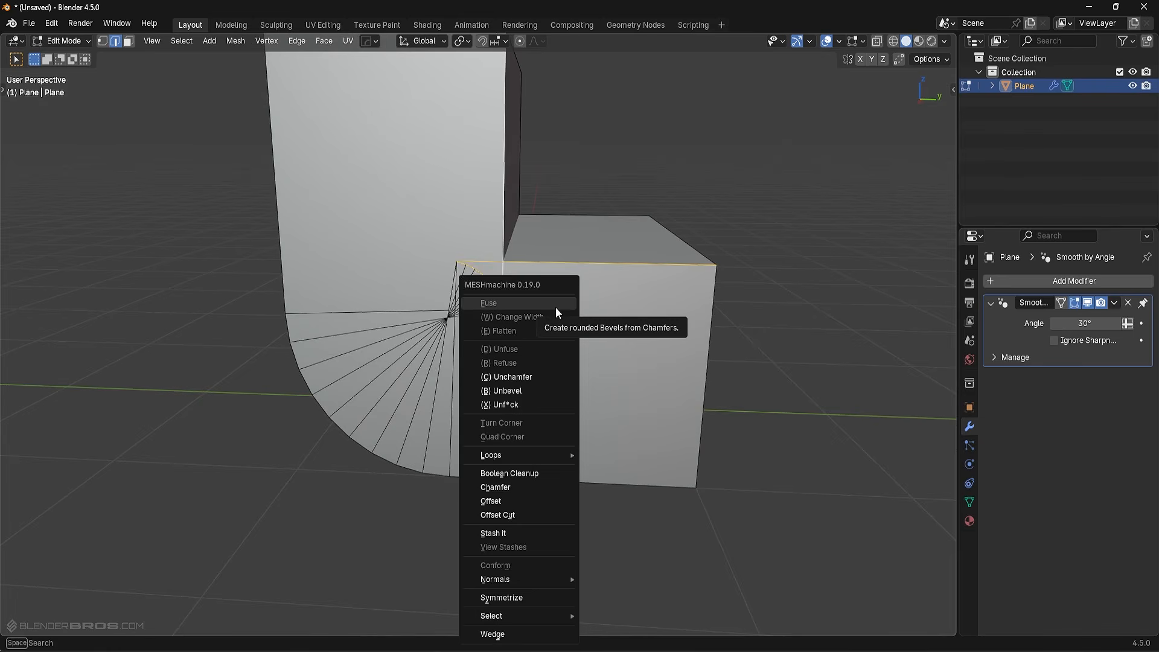
click(528, 405)
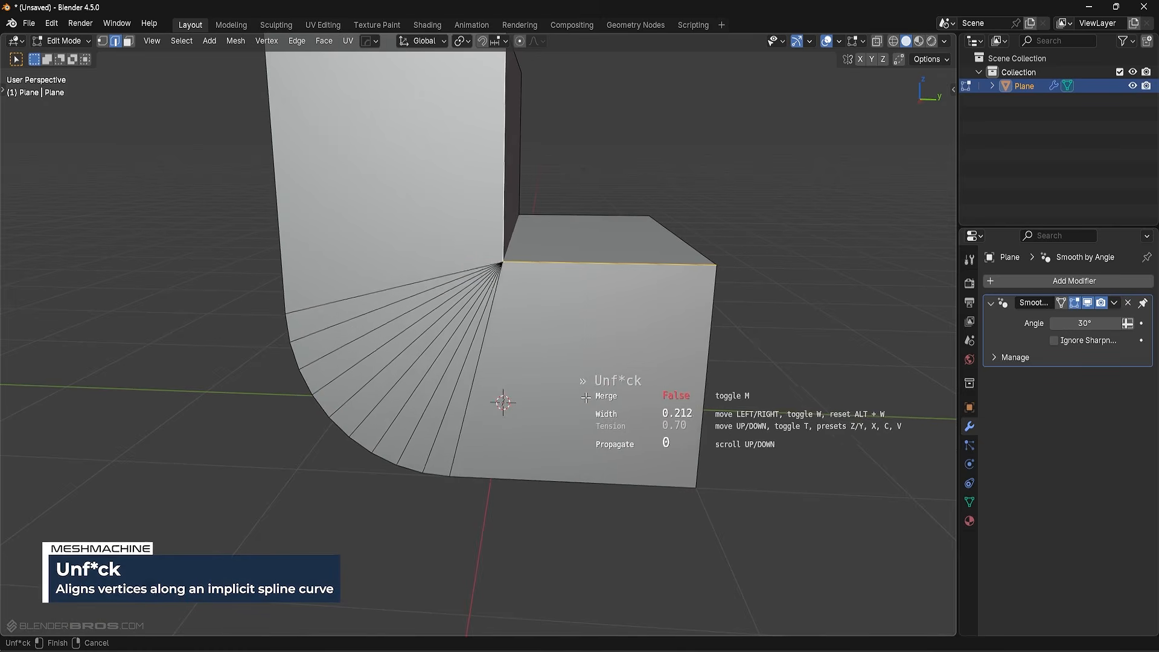
click(676, 384)
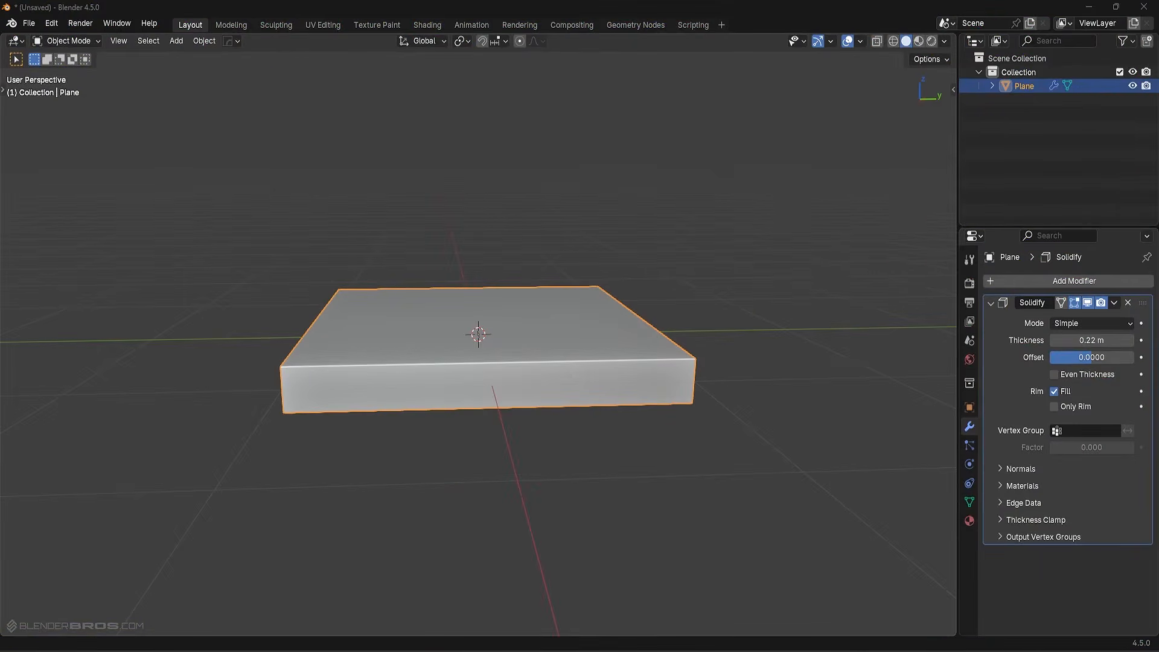
Open the flat slab's Solidify Output Vertex Groups settings and switch the modifier's viewport display off and on.
click(1043, 537)
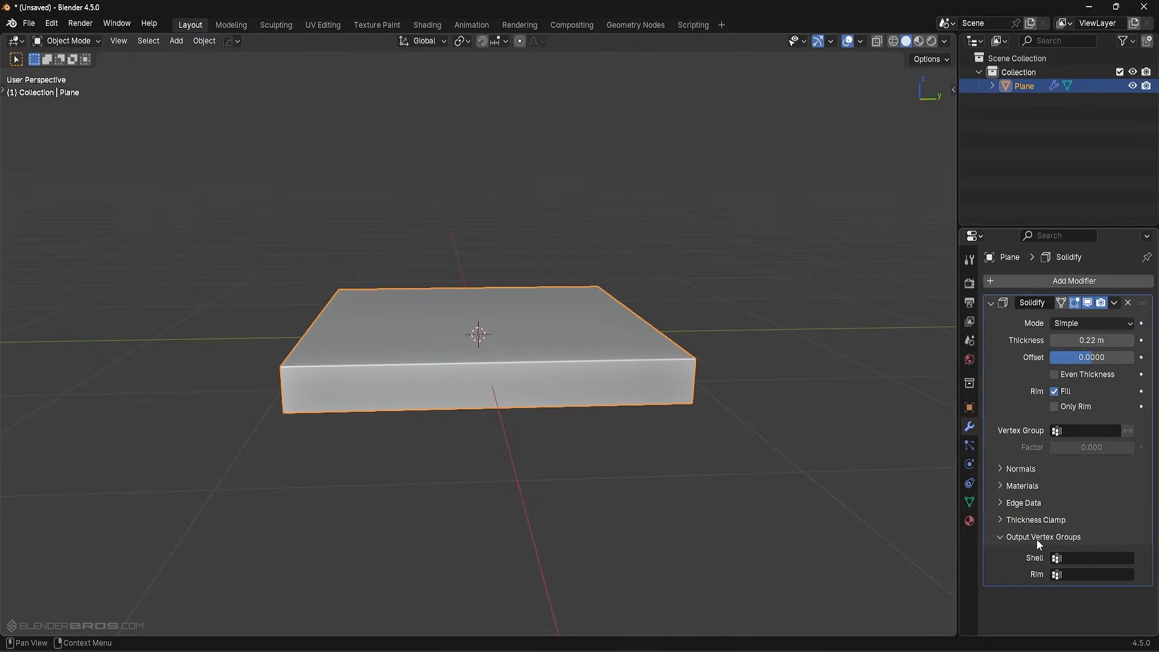
middle_drag(611, 409, 635, 405)
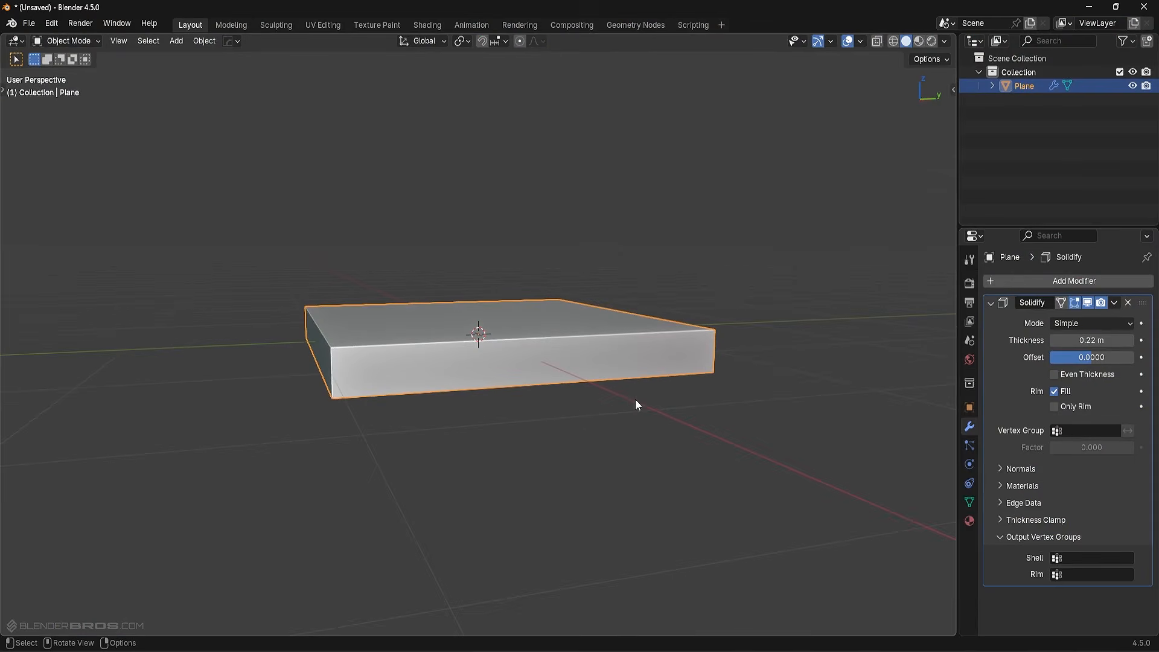
click(1088, 302)
click(1088, 302)
Try applying the Solidify modifier and select single corner vertices around the slab's upper face in Edit Mode.
click(1116, 305)
click(1098, 319)
key(Tab)
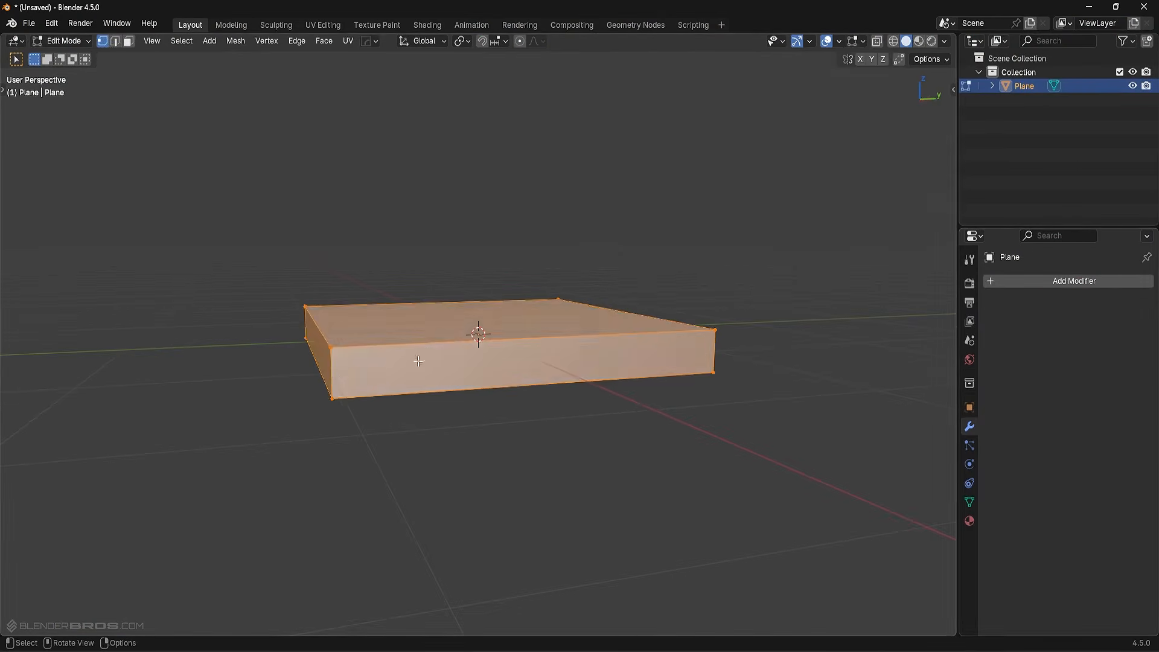
middle_drag(379, 365, 390, 413)
key(alt+a)
click(281, 296)
click(531, 259)
click(723, 343)
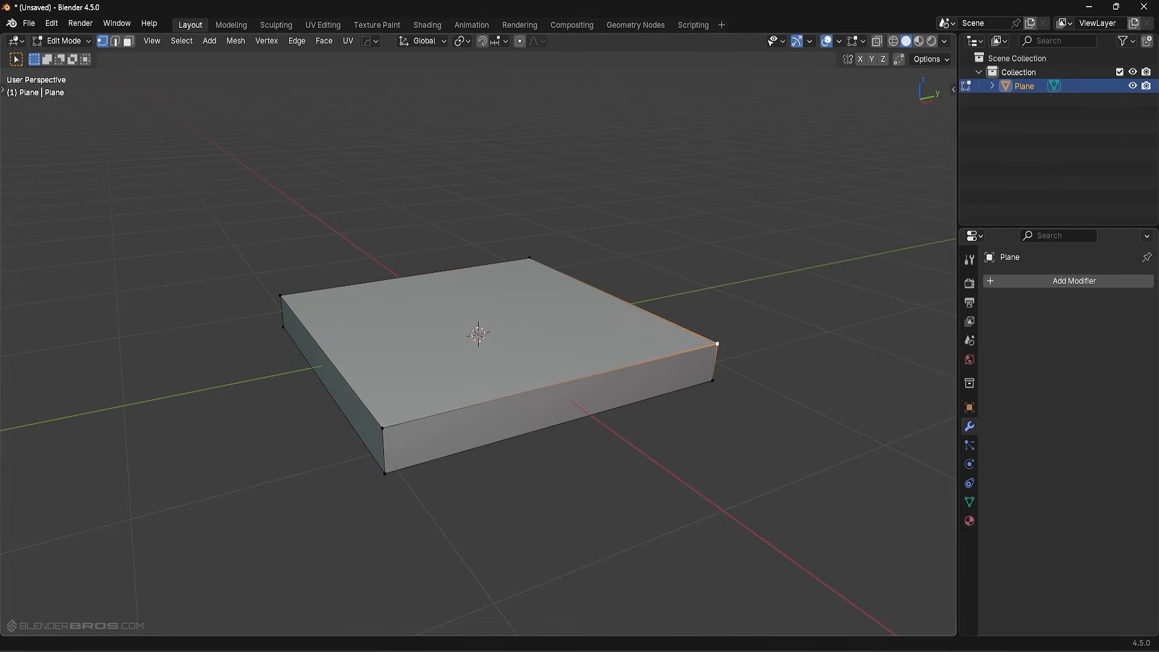
middle_drag(578, 472, 579, 415)
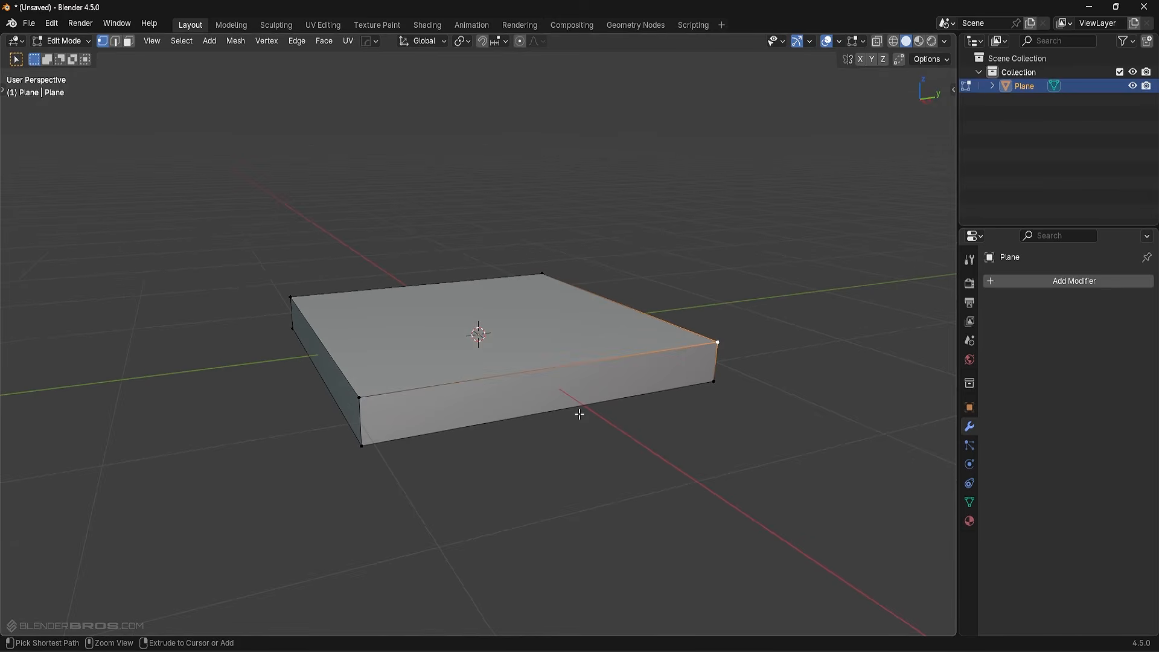
Return to Object Mode and undo applying the Solidify modifier.
key(a)
key(Tab)
key(ctrl+z)
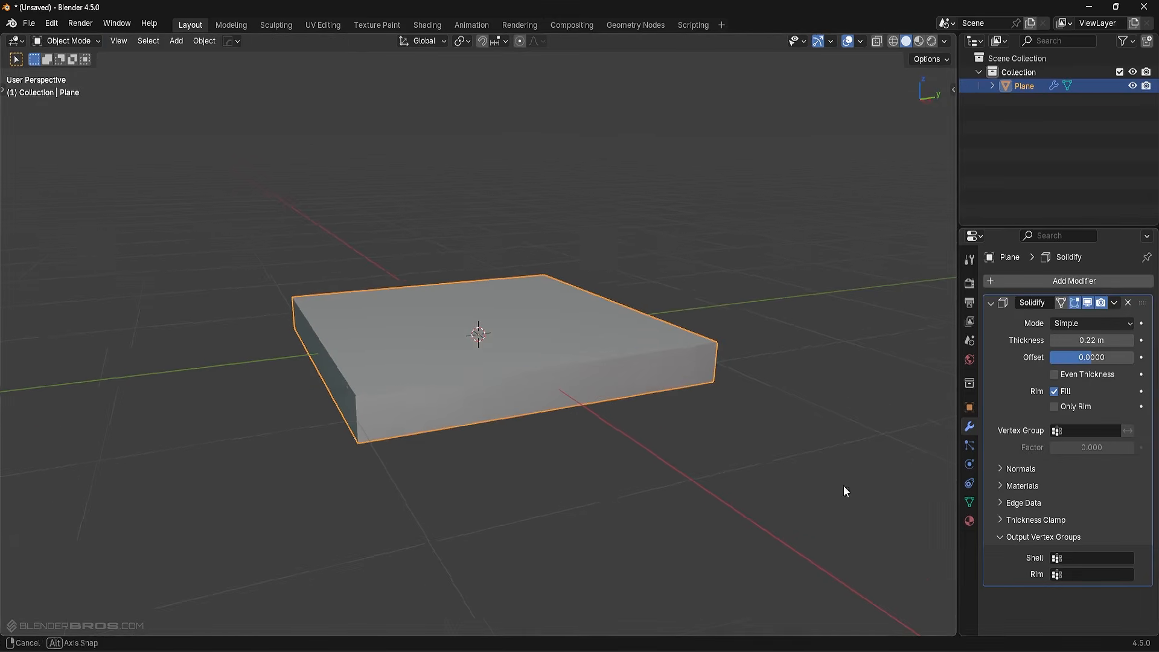
Add a vertex group named Rim to the plane's mesh data.
middle_drag(847, 490, 928, 501)
click(970, 502)
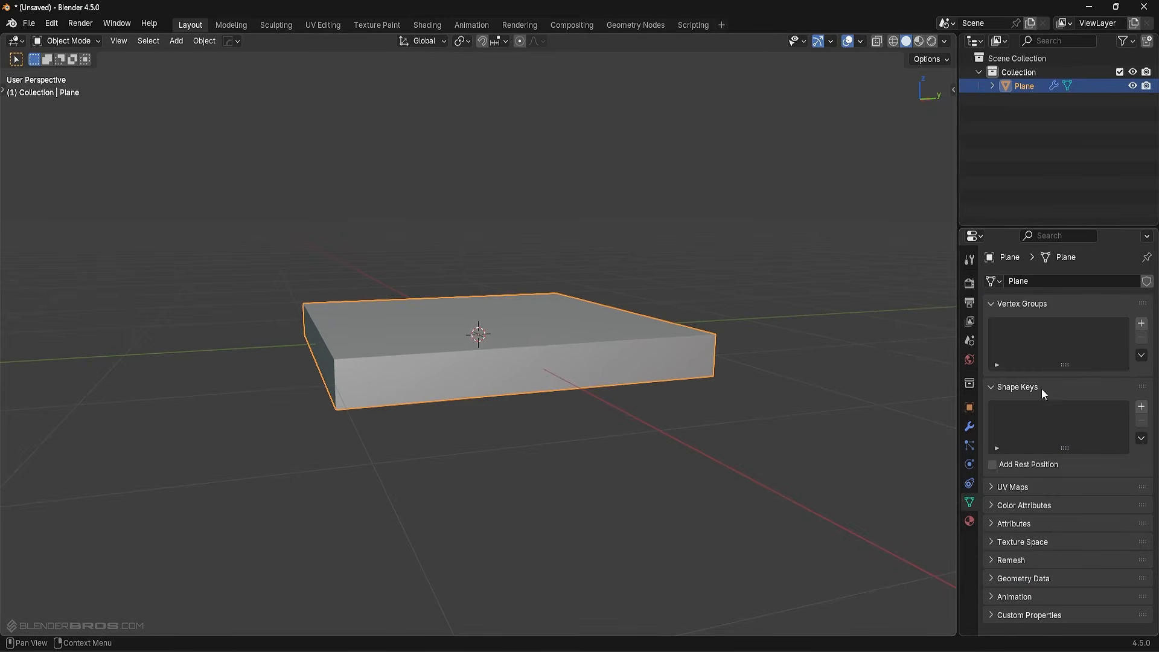
click(1141, 323)
double_click(1030, 326)
text(Rim)
key(Return)
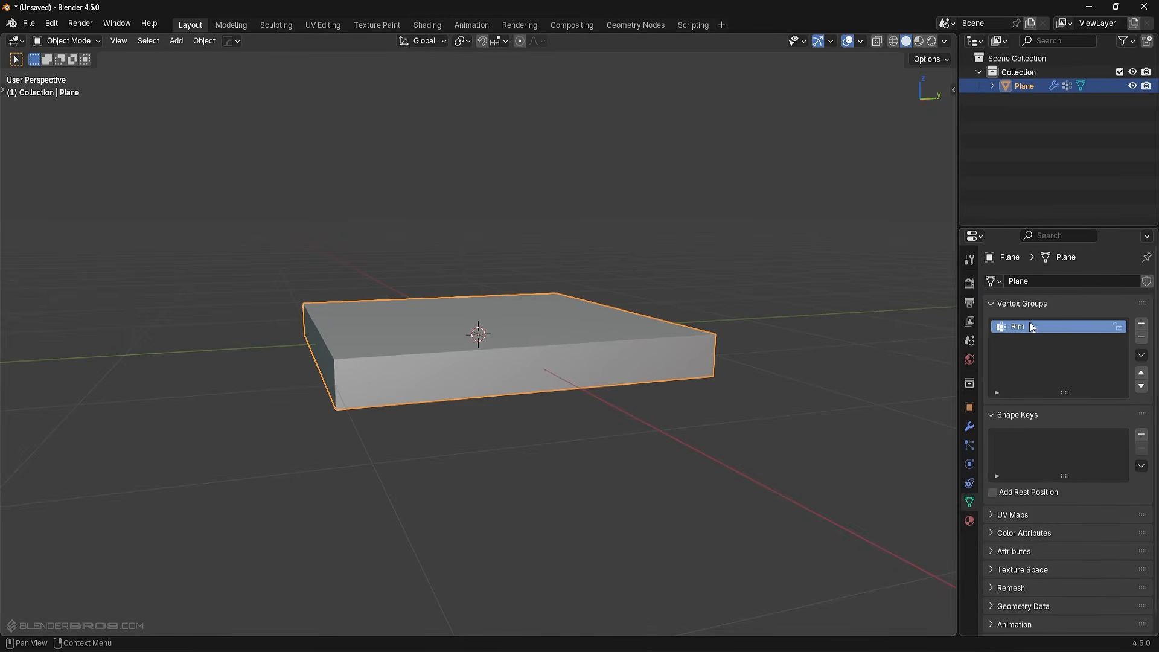
Add a second vertex group named Shell to the plane.
click(1141, 323)
double_click(1017, 339)
text(Shell)
key(Return)
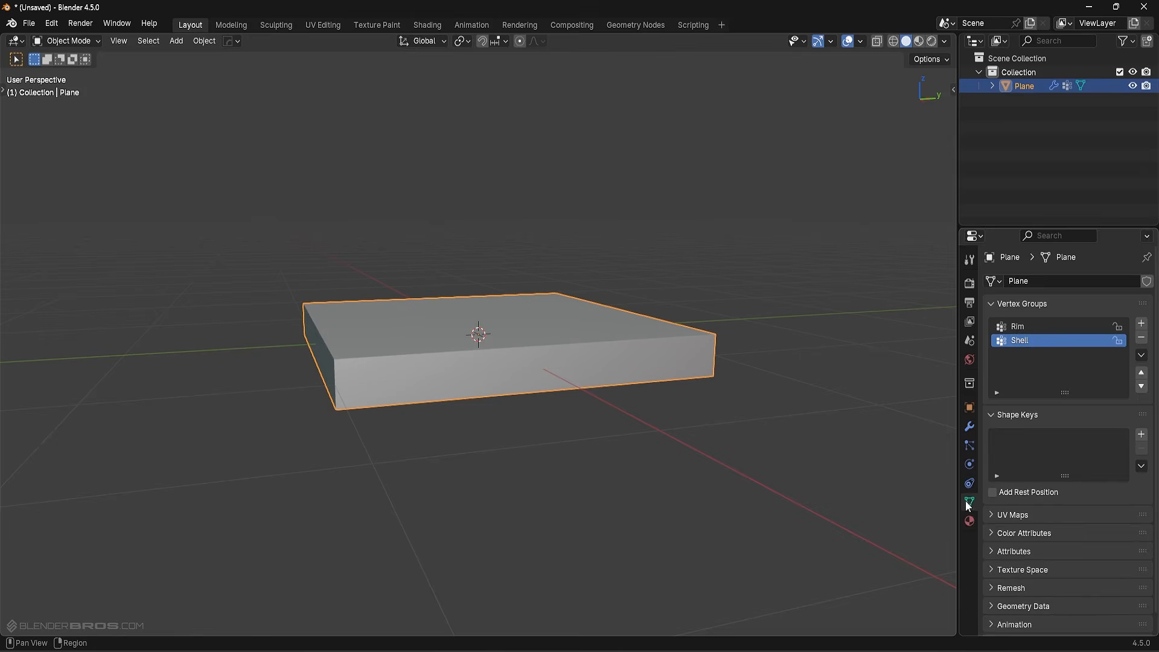
Assign the Shell and Rim vertex groups to the matching Solidify output vertex groups.
click(970, 428)
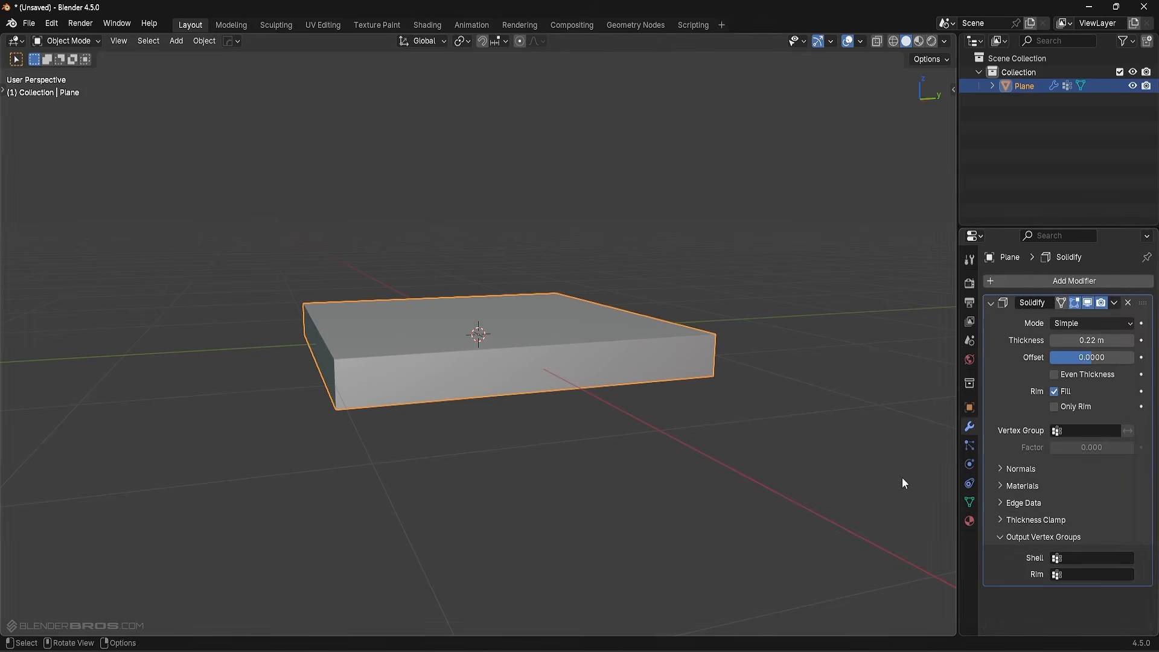
click(1090, 557)
click(1029, 426)
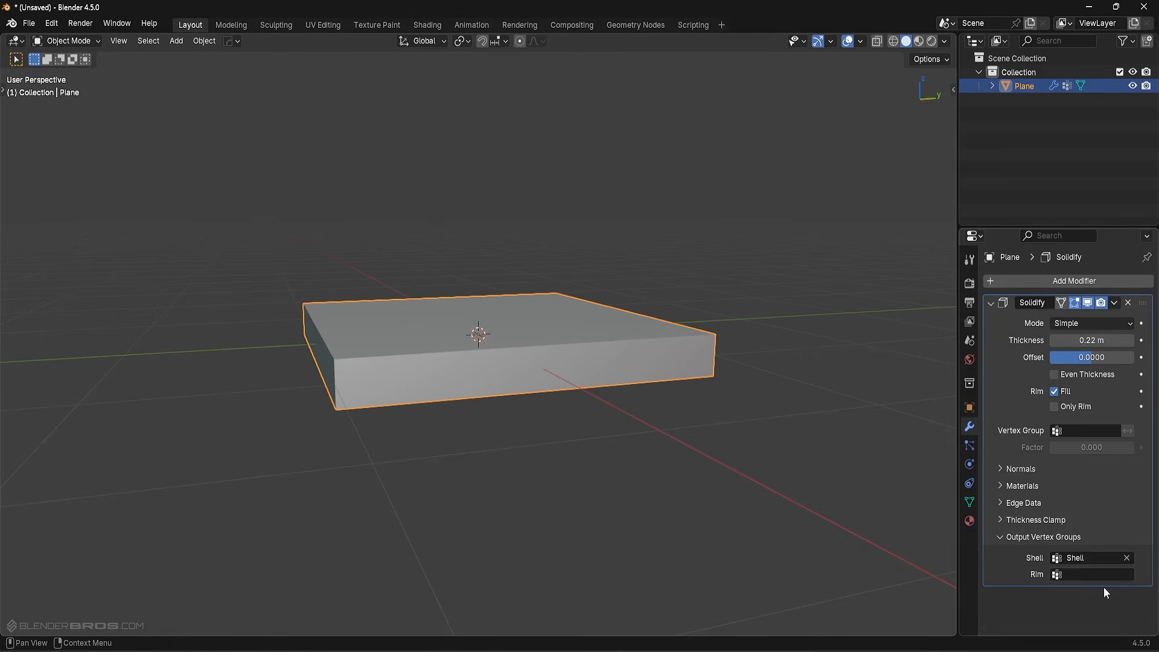
click(1098, 574)
click(1034, 436)
Try applying the Solidify modifier and select the Shell group's vertices in Edit Mode to inspect them.
click(1115, 303)
click(1046, 319)
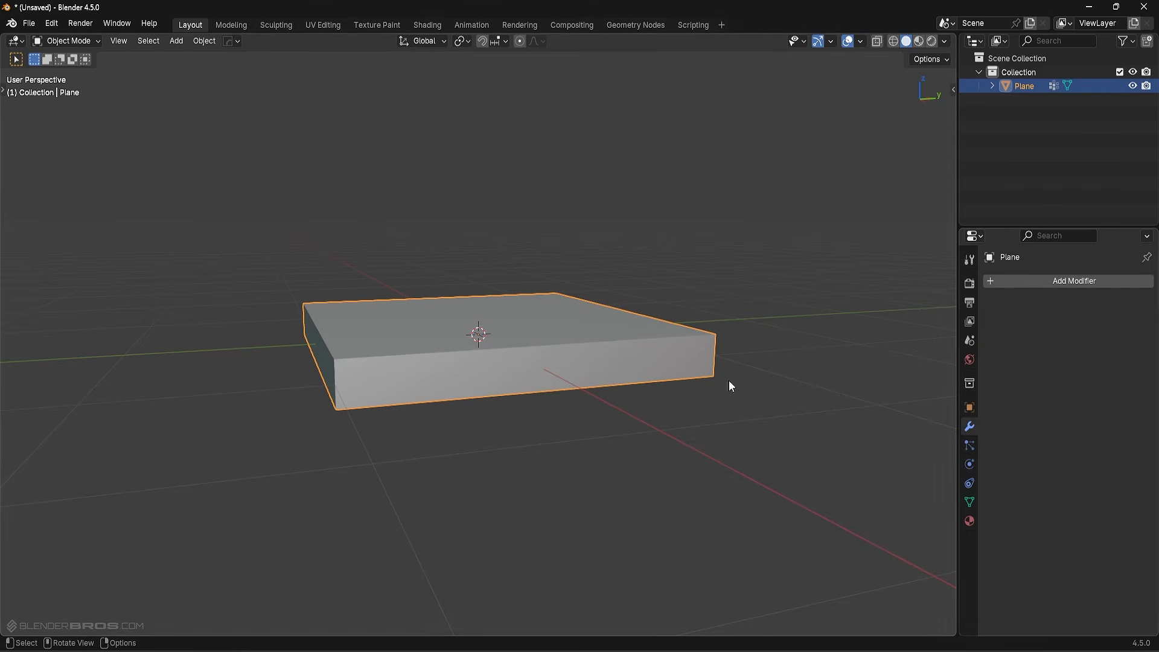
key(Tab)
middle_drag(468, 411, 485, 411)
key(alt+a)
click(971, 501)
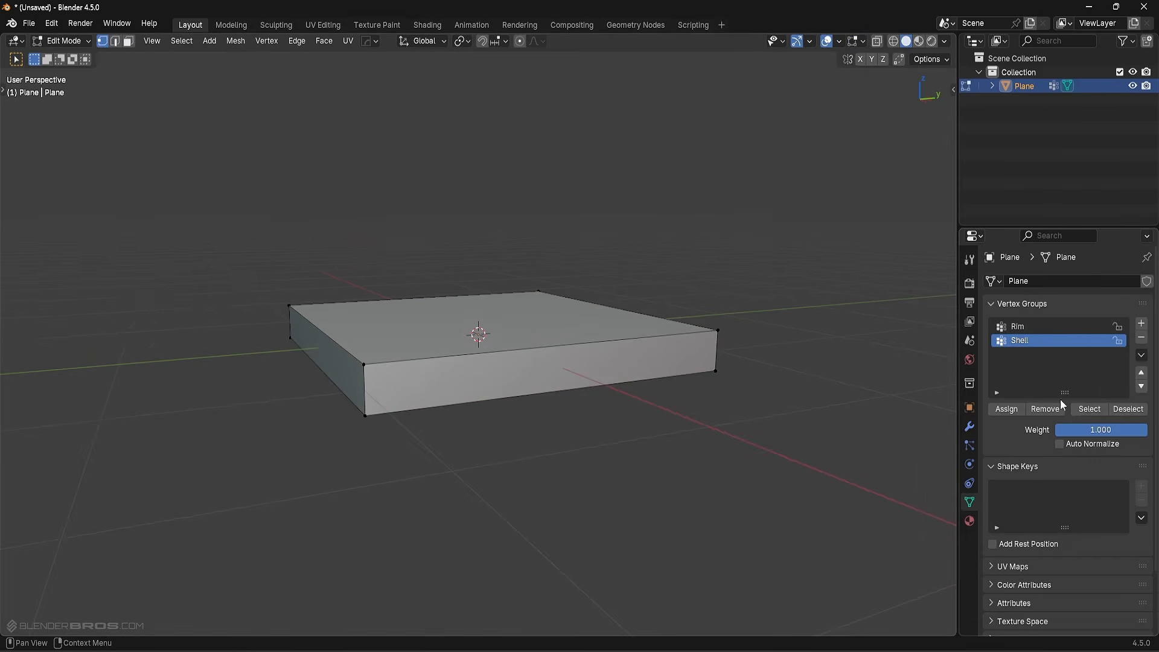
click(1088, 409)
middle_drag(803, 386, 632, 378)
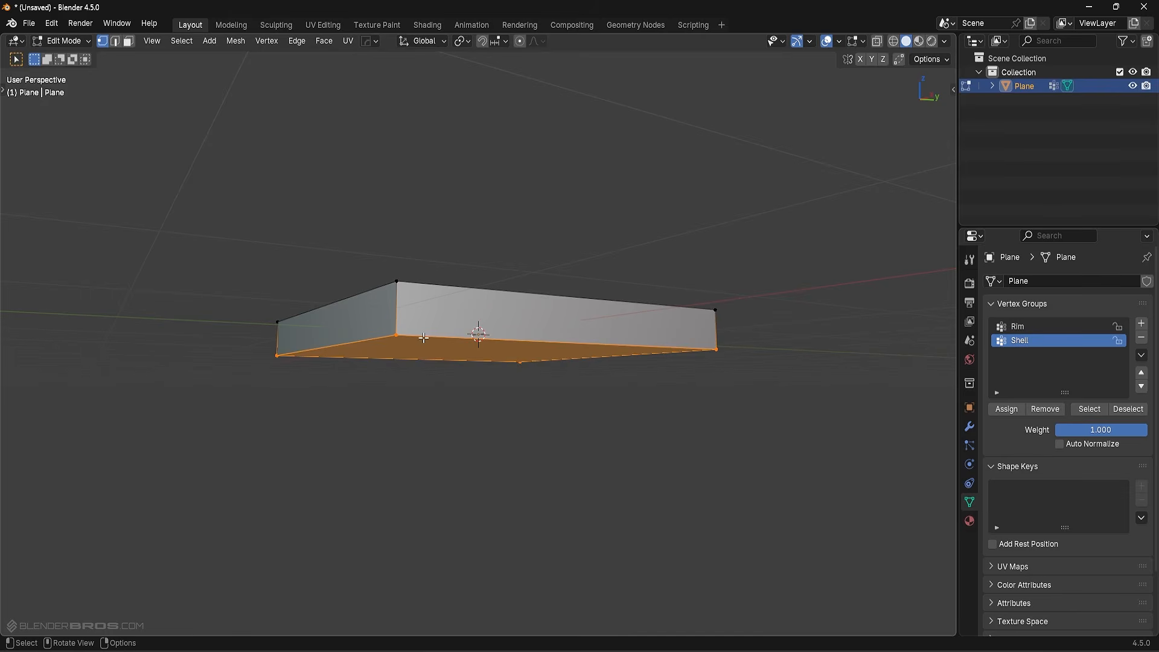
Clear the selection, select the Rim group's vertices for inspection, and deselect them again.
key(alt+a)
click(1035, 327)
click(1090, 409)
middle_drag(742, 338, 715, 370)
key(alt+a)
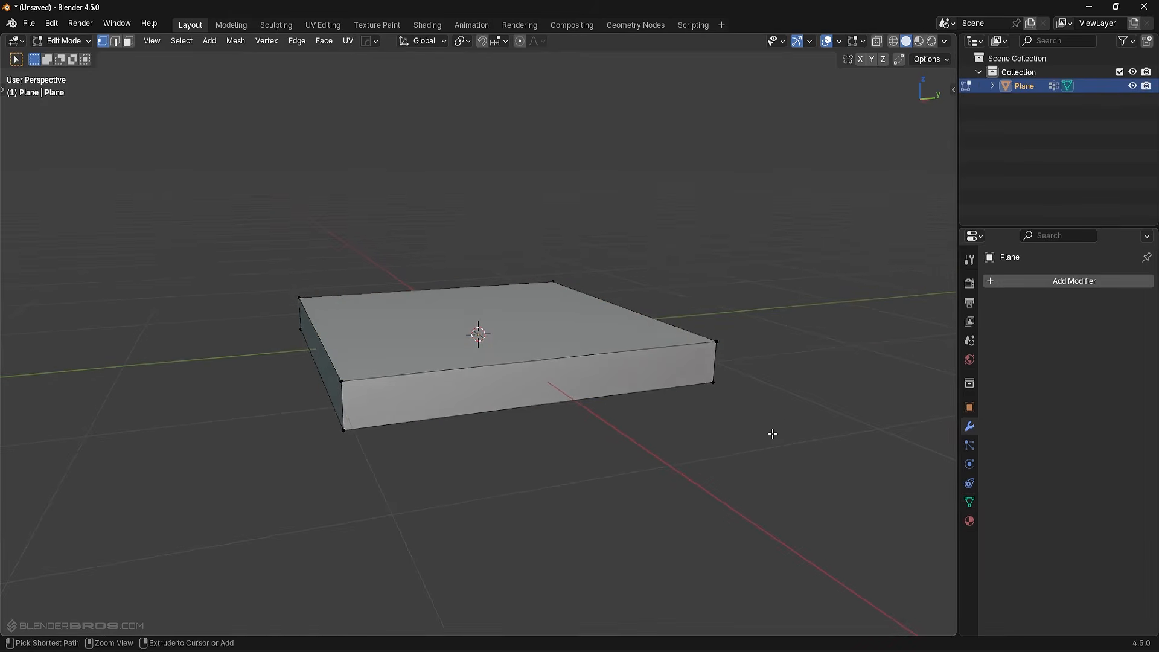
Return to Object Mode with the Solidify modifier unapplied again and change the slab's shading.
key(Tab)
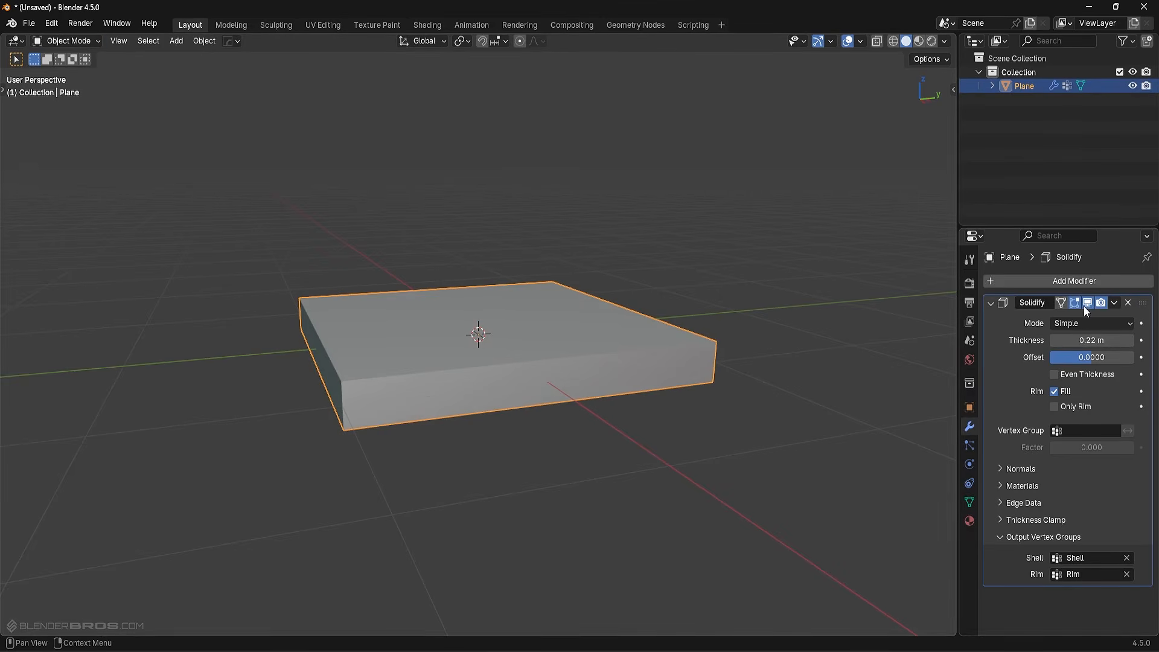
right_click(672, 394)
click(734, 451)
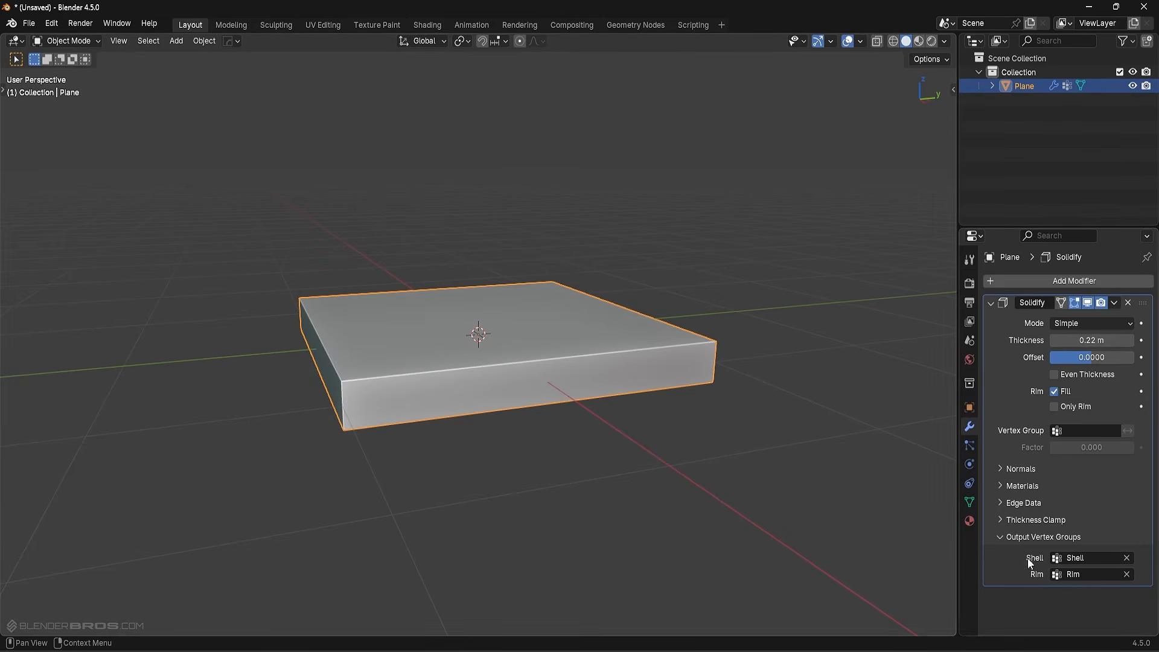
Add a Simple Deform modifier to the slab below the Solidify modifier.
click(1049, 285)
mouse_move(1049, 285)
mouse_move(1008, 302)
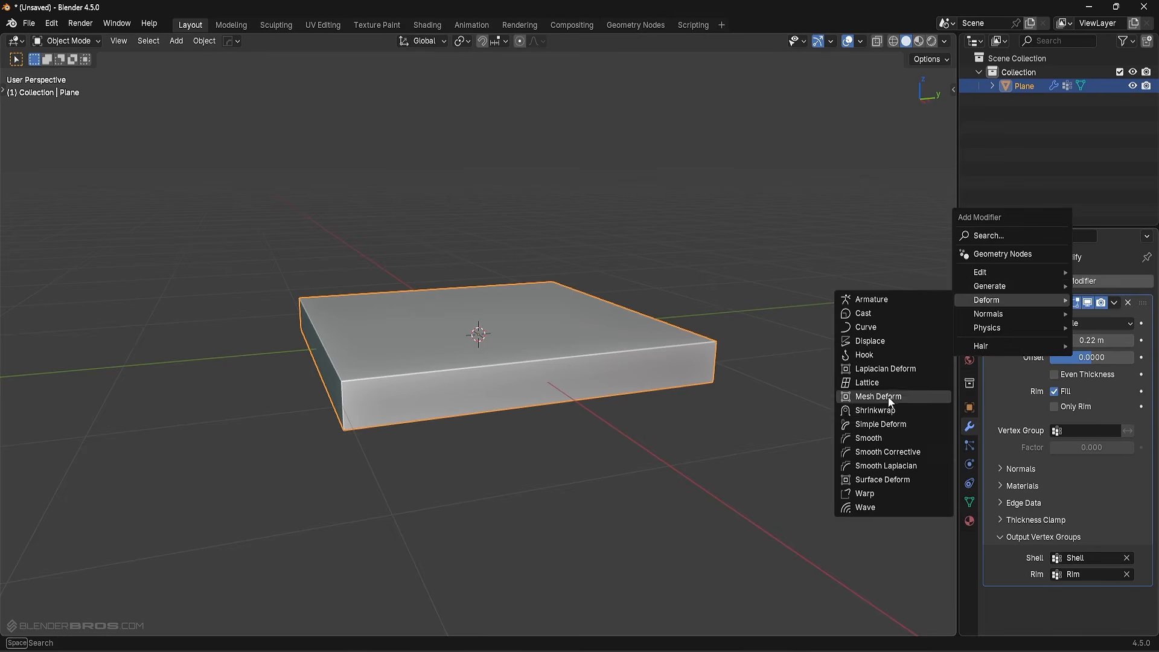
click(883, 422)
scroll(1053, 524, down, 3)
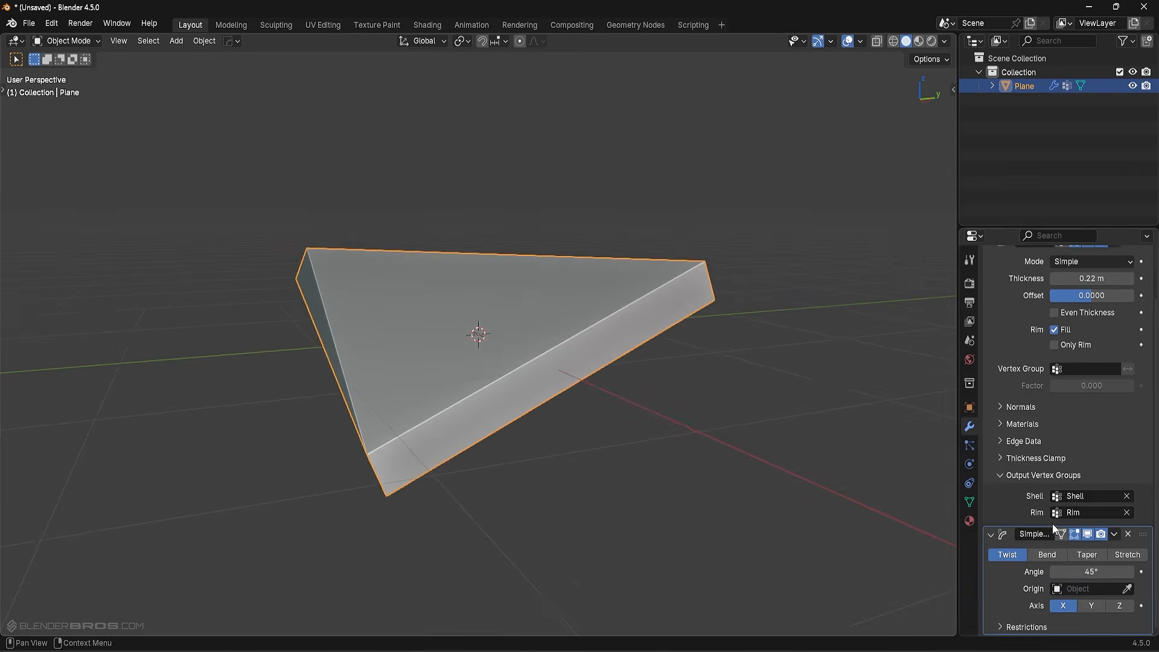
Subdivide the plane's mesh repeatedly in Edit Mode so the twist bends smoothly, and return to Object Mode.
key(Tab)
right_click(603, 366)
click(595, 396)
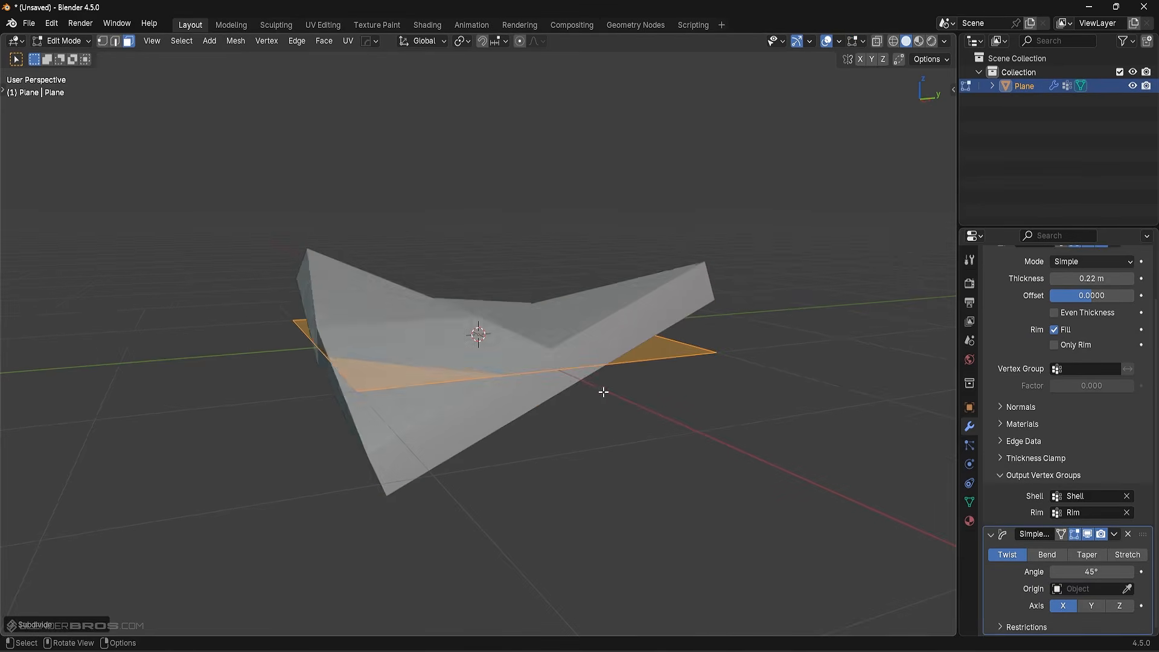
key(shift+r)
key(Tab)
middle_drag(3, 374, 15, 370)
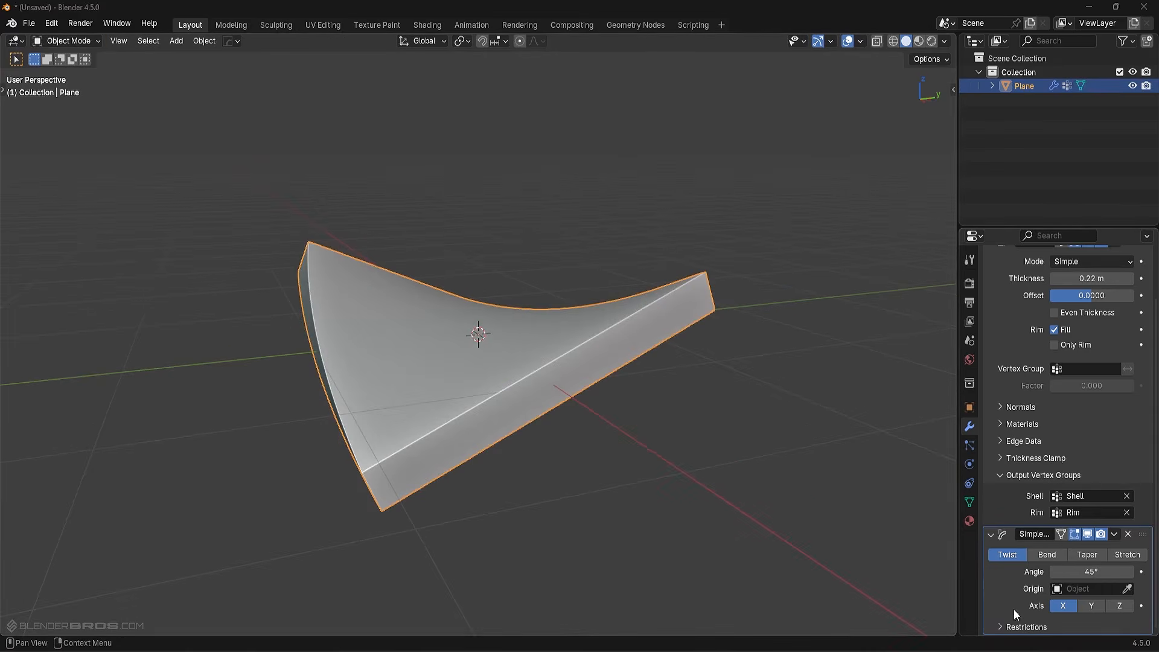
Restrict the Simple Deform modifier to the Shell vertex group.
click(1026, 628)
scroll(1064, 615, down, 3)
click(1085, 621)
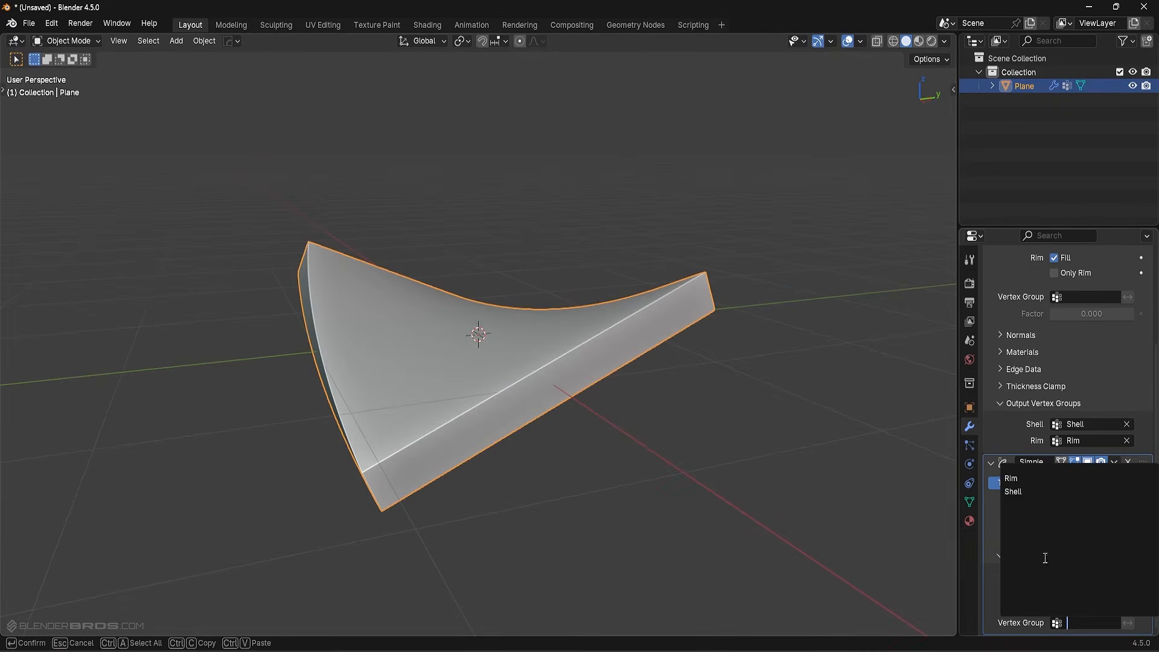
click(1025, 491)
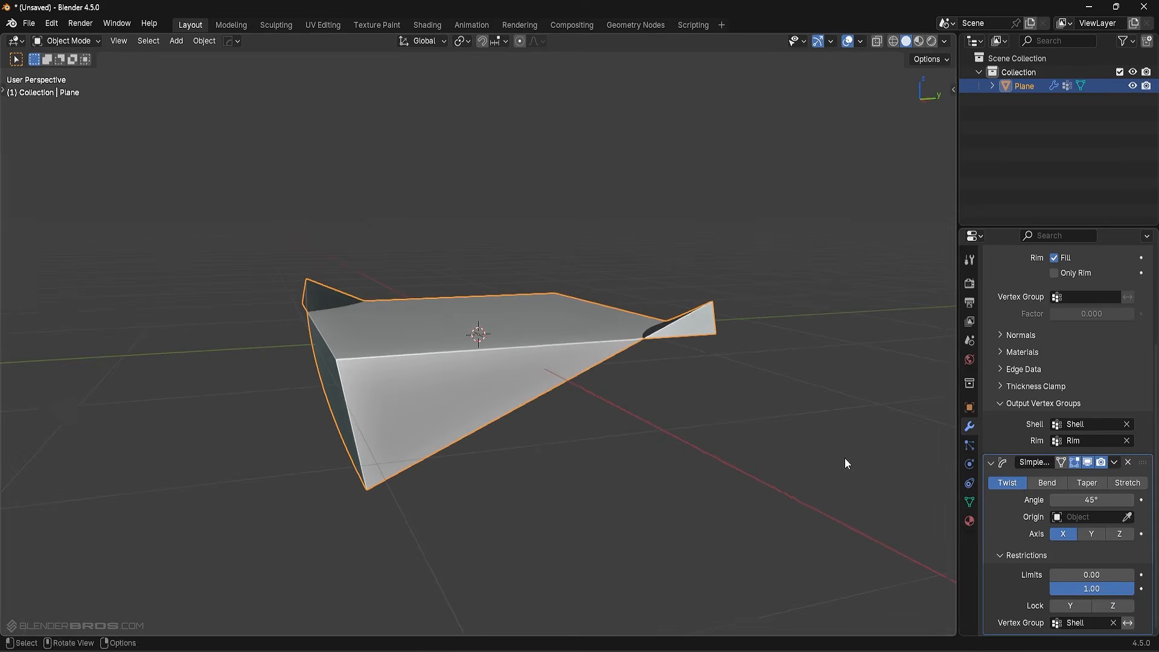
Adjust the Simple Deform twist angle, ending at -0.1°.
mouse_move(1087, 500)
mouse_down()
mouse_move(1058, 500)
mouse_move(1090, 500)
mouse_up()
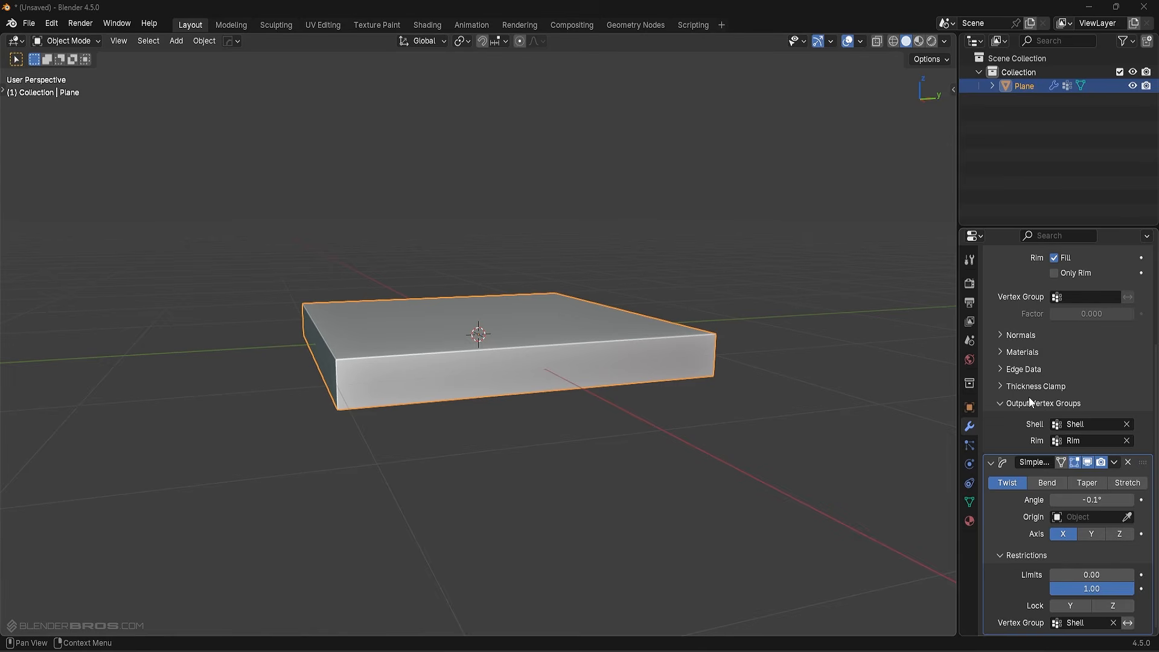
middle_drag(1058, 366, 1054, 433)
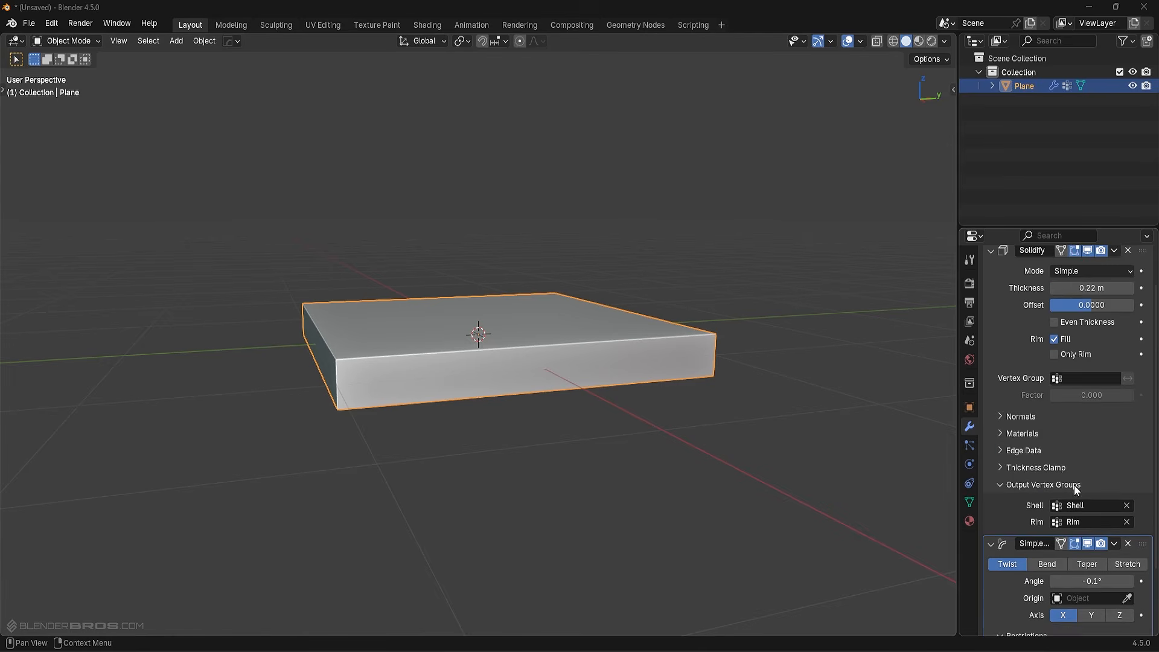
drag(1077, 488, 1039, 544)
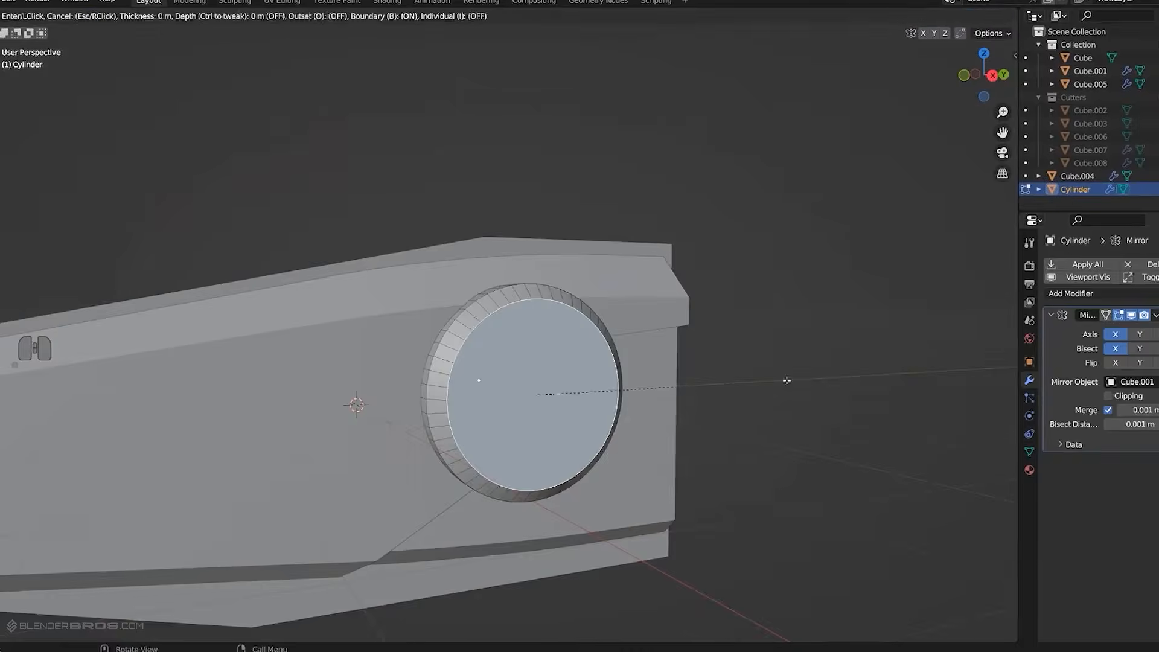
Inset the round end face of the cylinder on the hard-surface model.
click(786, 380)
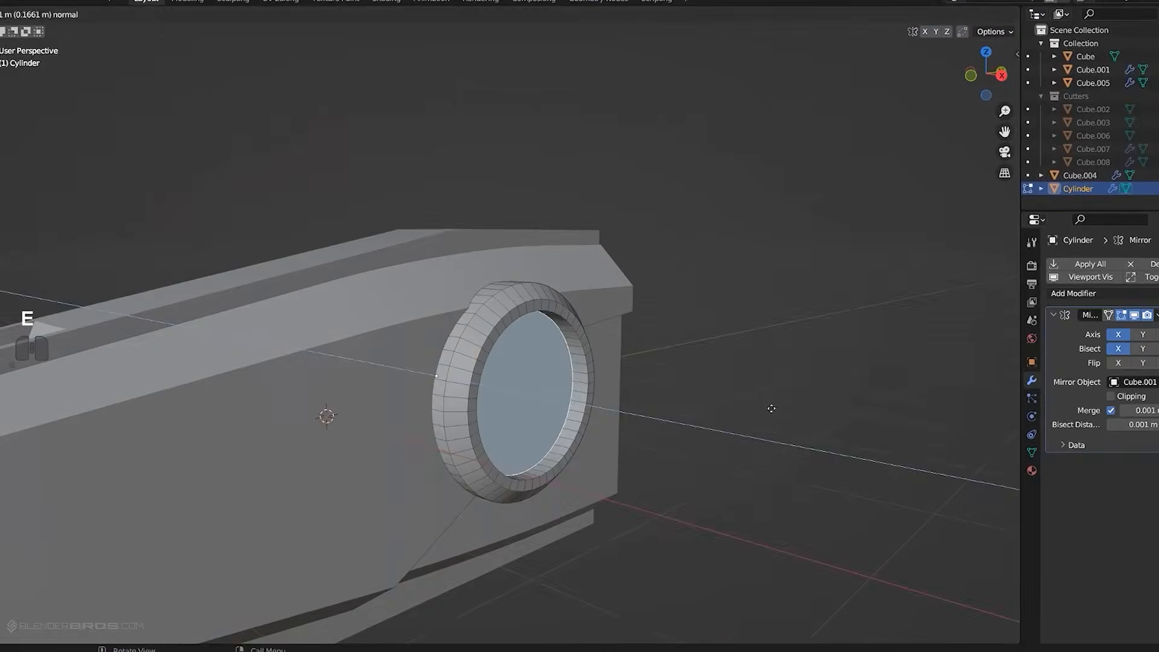